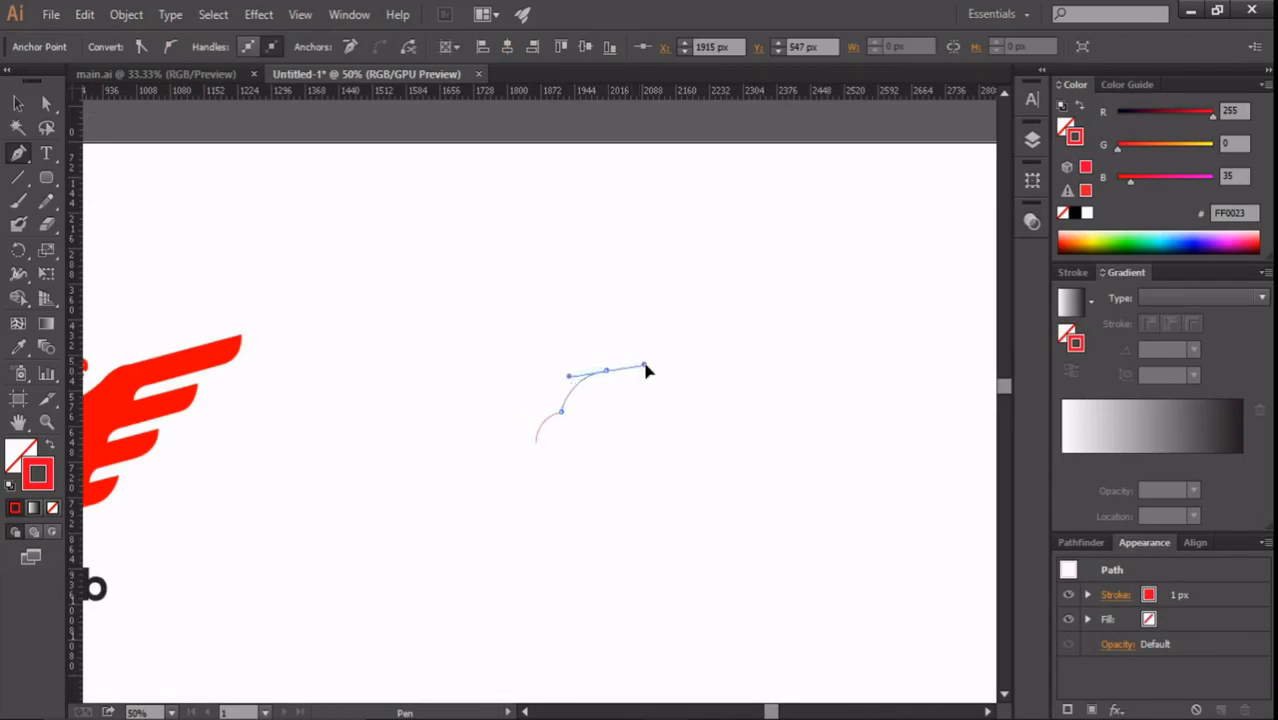
{"action": "scroll", "coordinate": [646, 367], "scroll_direction": "up", "scroll_amount": 1}
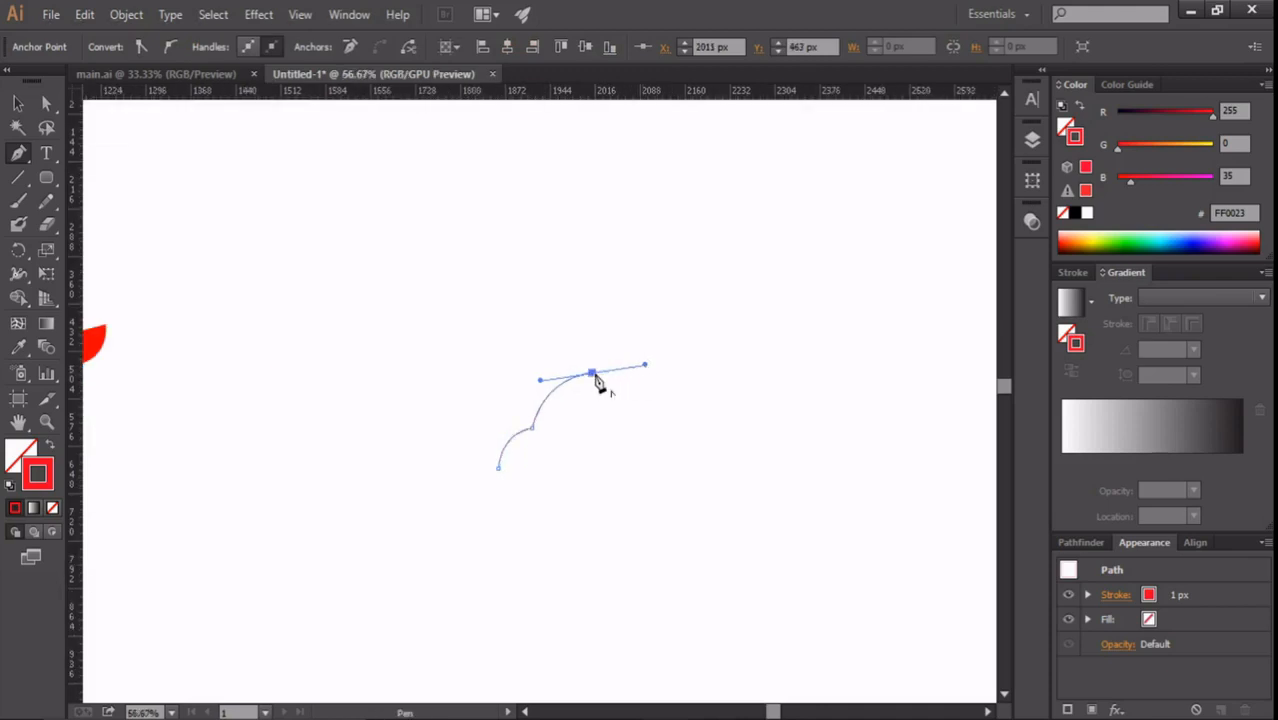
{"action": "scroll", "coordinate": [693, 358], "scroll_direction": "up", "scroll_amount": 1}
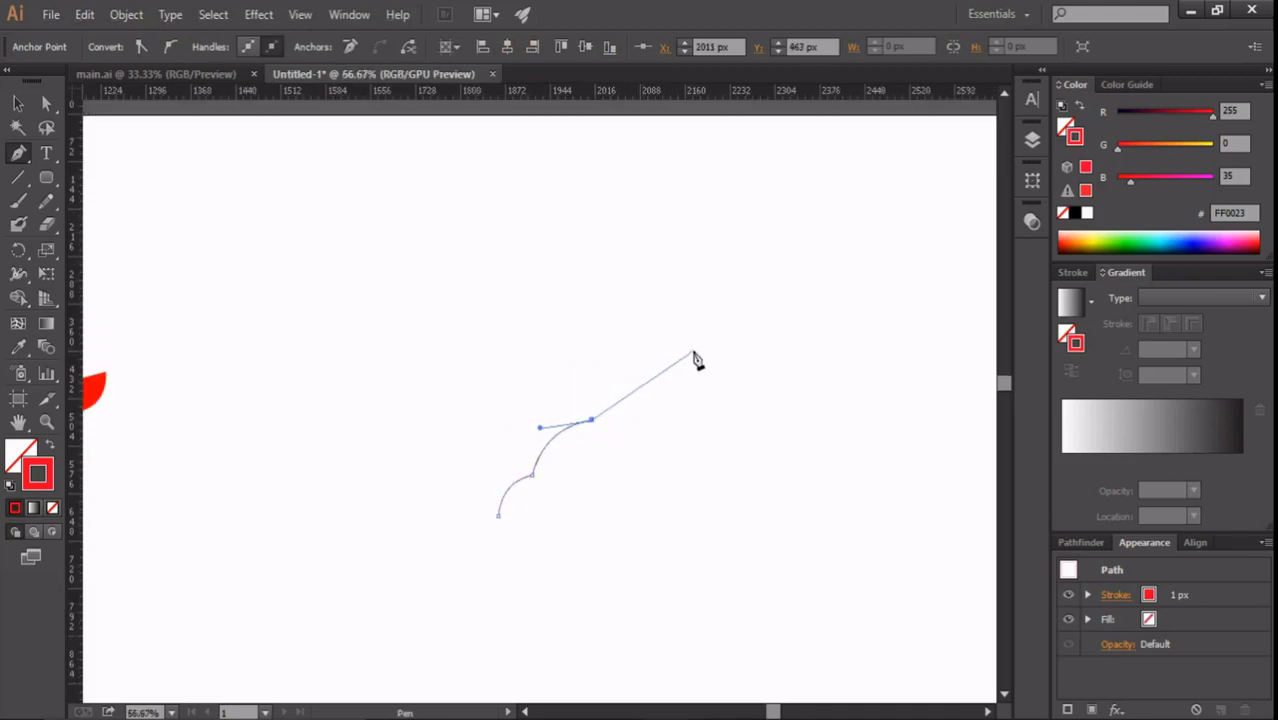
{"action": "left_click_drag", "start_coordinate": [694, 346], "coordinate": [697, 330]}
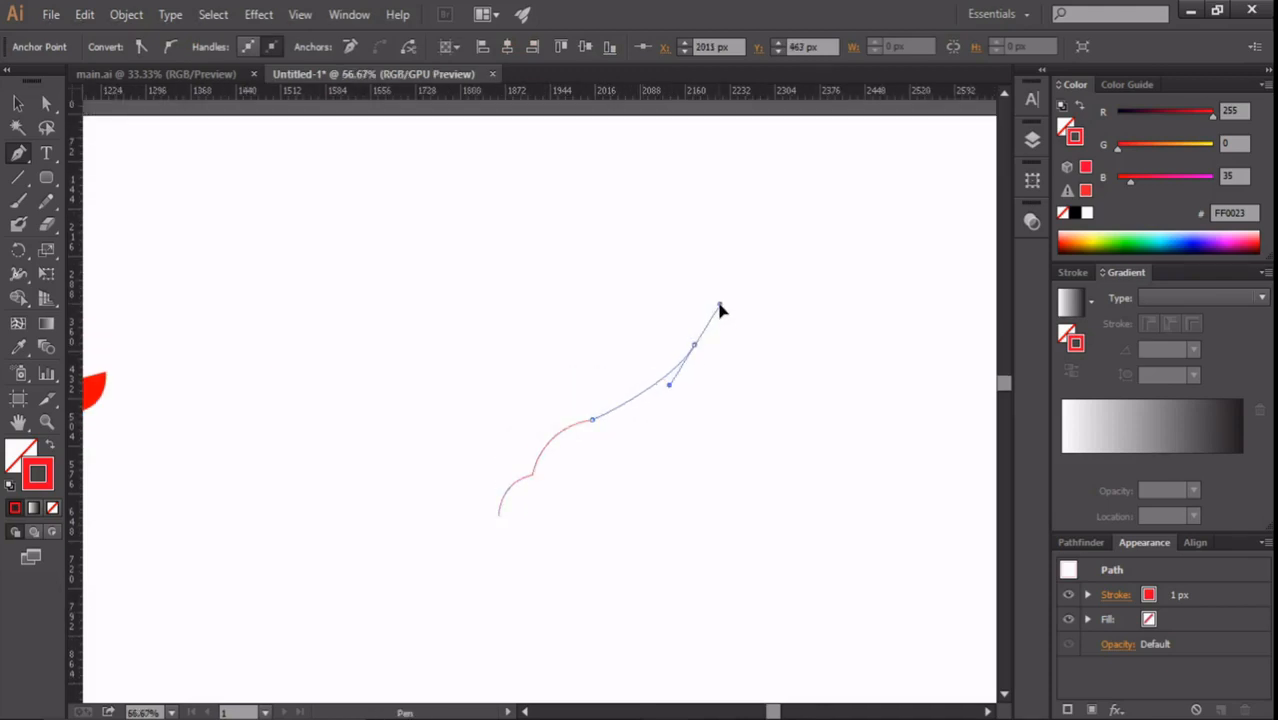
{"action": "scroll", "coordinate": [727, 337], "scroll_direction": "down", "scroll_amount": 1}
{"action": "key", "text": "ctrl+z"}
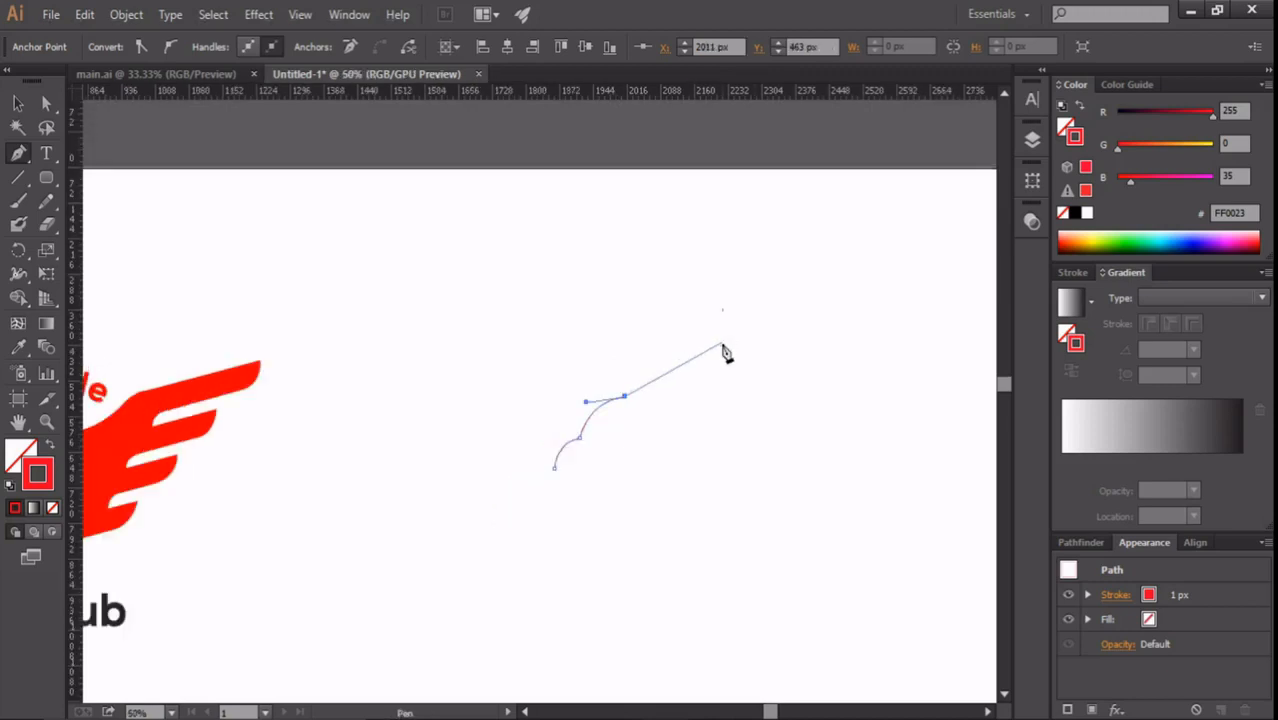
Step: Continue the eagle outline with the Pen tool, adding a long rising neck curve and a small rounded hump at the wing's shoulder
{"action": "left_click_drag", "start_coordinate": [740, 321], "coordinate": [766, 272]}
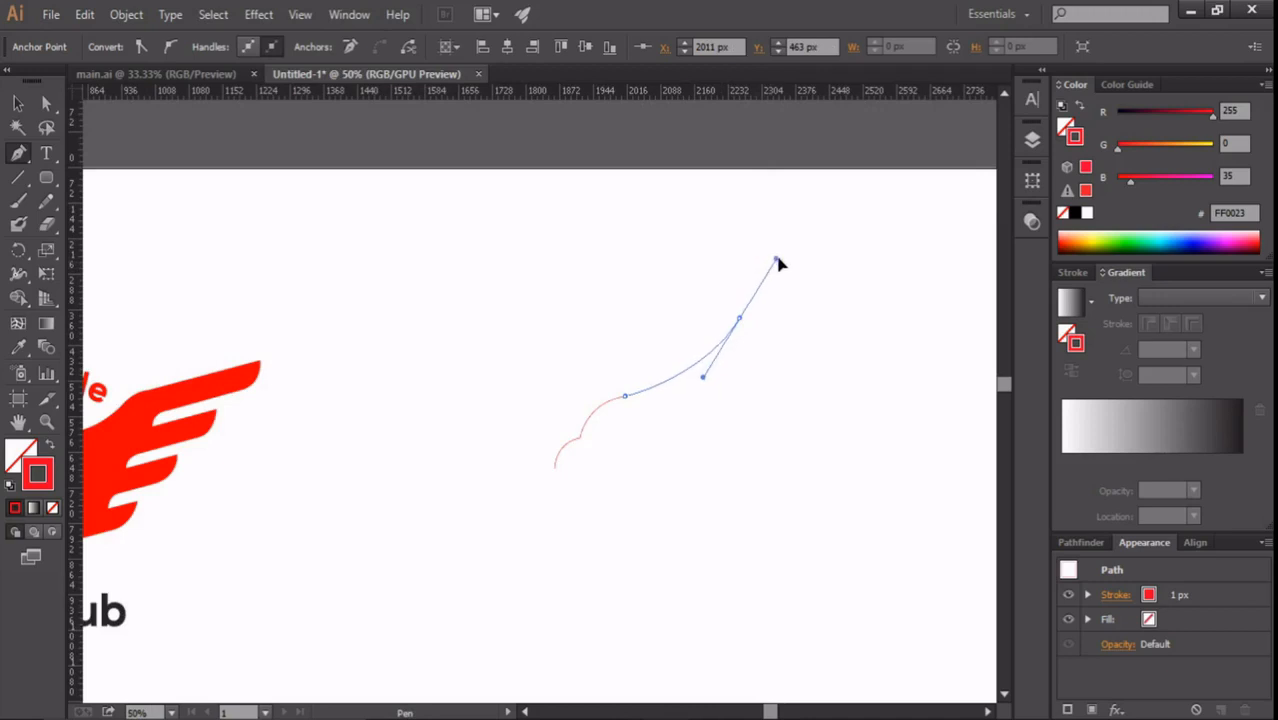
{"action": "scroll", "coordinate": [779, 262], "scroll_direction": "up", "scroll_amount": 1}
{"action": "left_click_drag", "start_coordinate": [740, 321], "coordinate": [792, 320]}
{"action": "left_click_drag", "start_coordinate": [760, 383], "coordinate": [767, 393]}
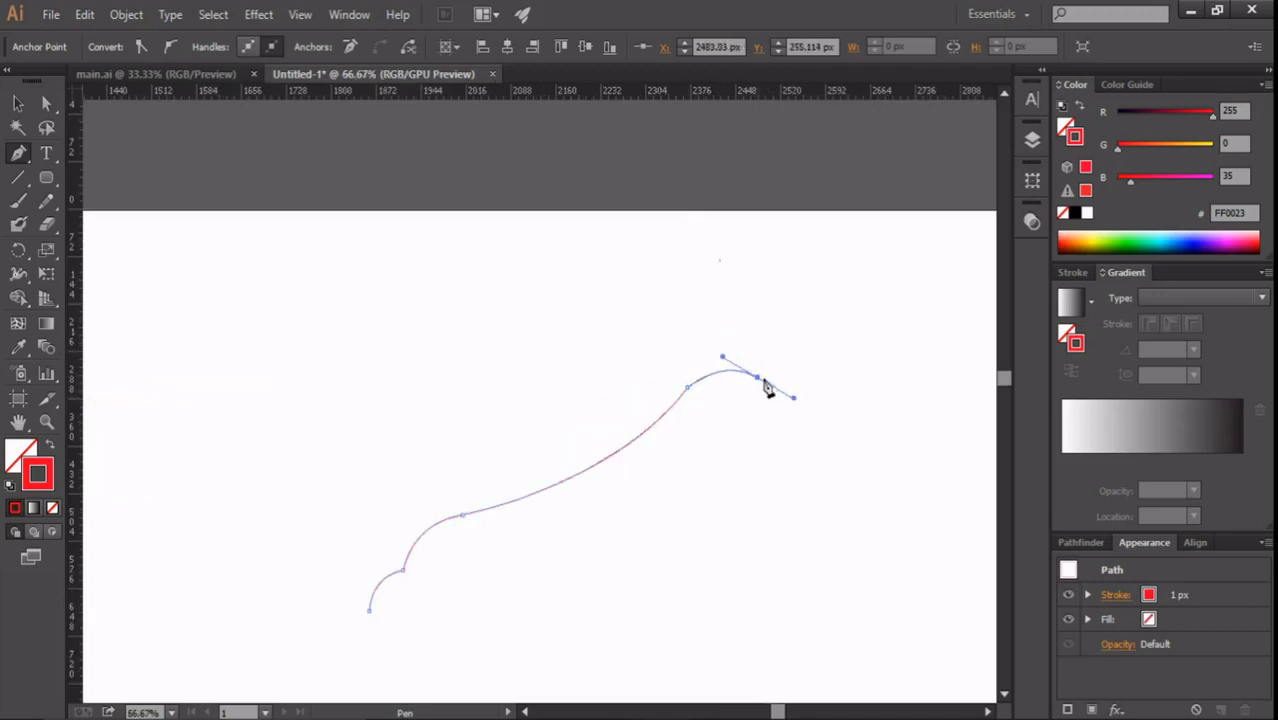
Step: Draw the top wing feather with straight horizontal edges, a curved outer tip and a curved inner notch beneath it
{"action": "scroll", "coordinate": [742, 394], "scroll_direction": "down", "scroll_amount": 2}
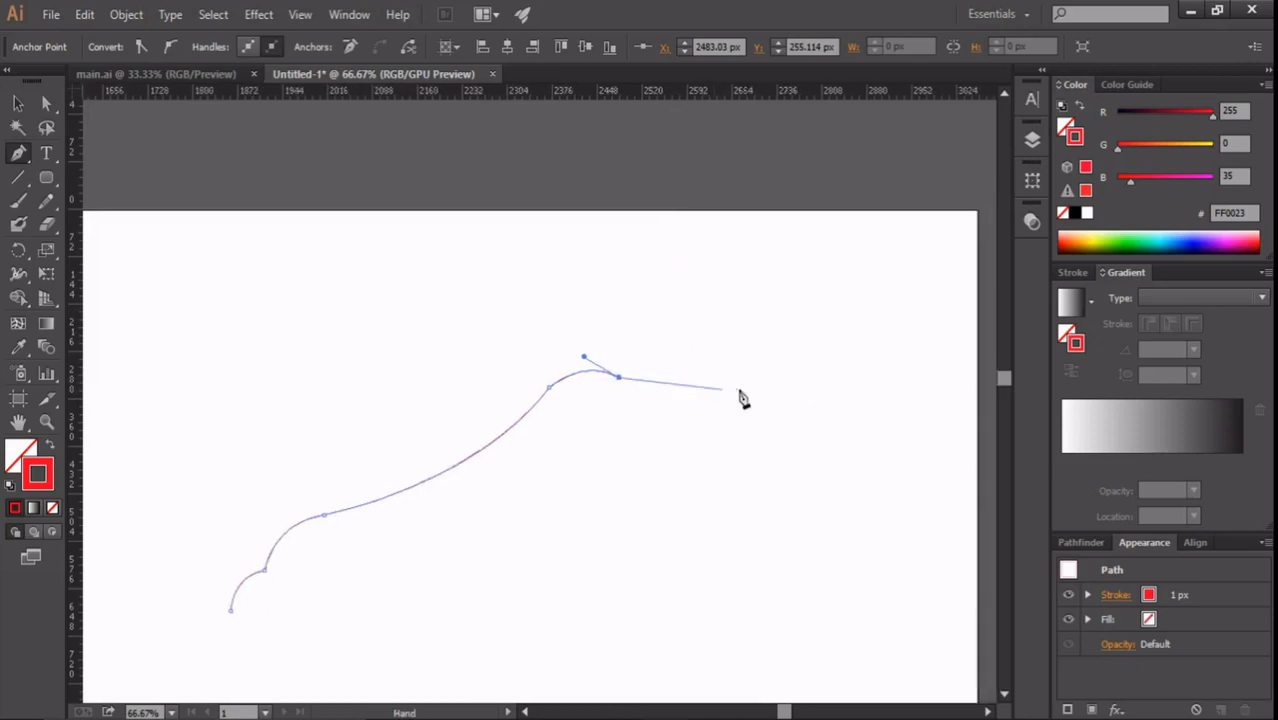
{"action": "left_click", "coordinate": [847, 385]}
{"action": "scroll", "coordinate": [835, 415], "scroll_direction": "up", "scroll_amount": 1}
{"action": "left_click_drag", "start_coordinate": [805, 414], "coordinate": [770, 414]}
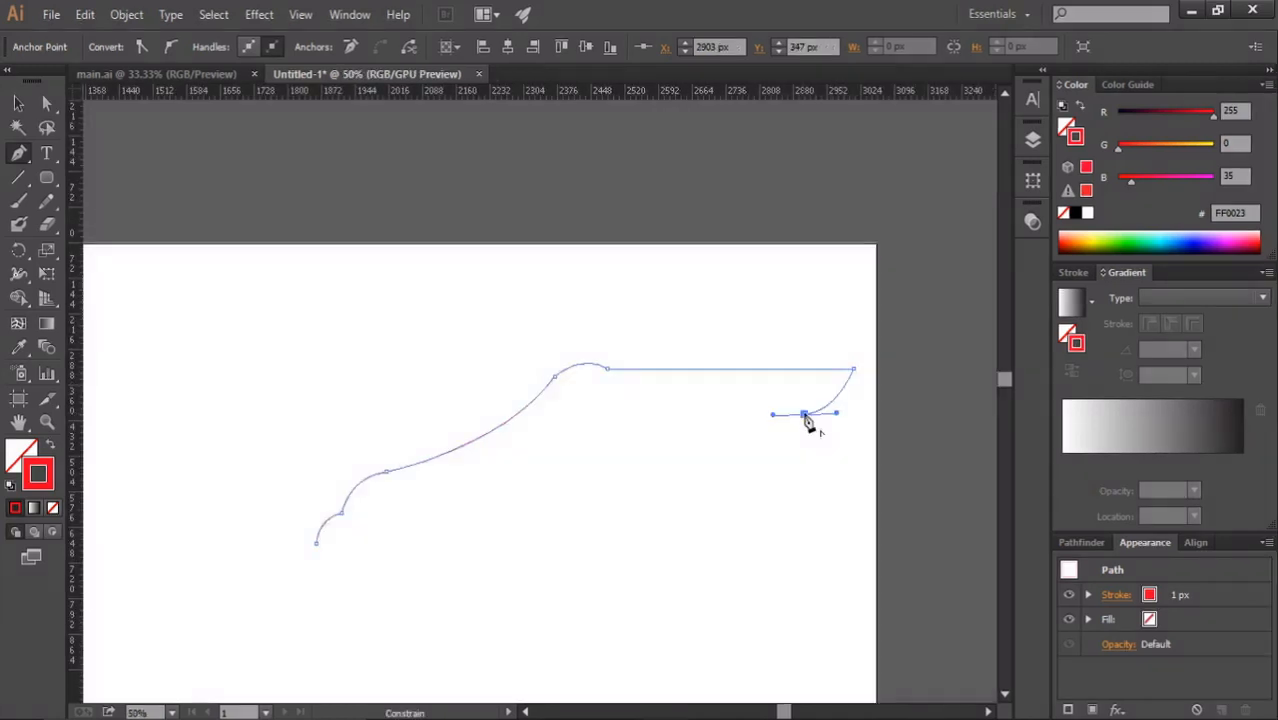
{"action": "left_click", "coordinate": [804, 414]}
{"action": "left_click", "coordinate": [644, 413]}
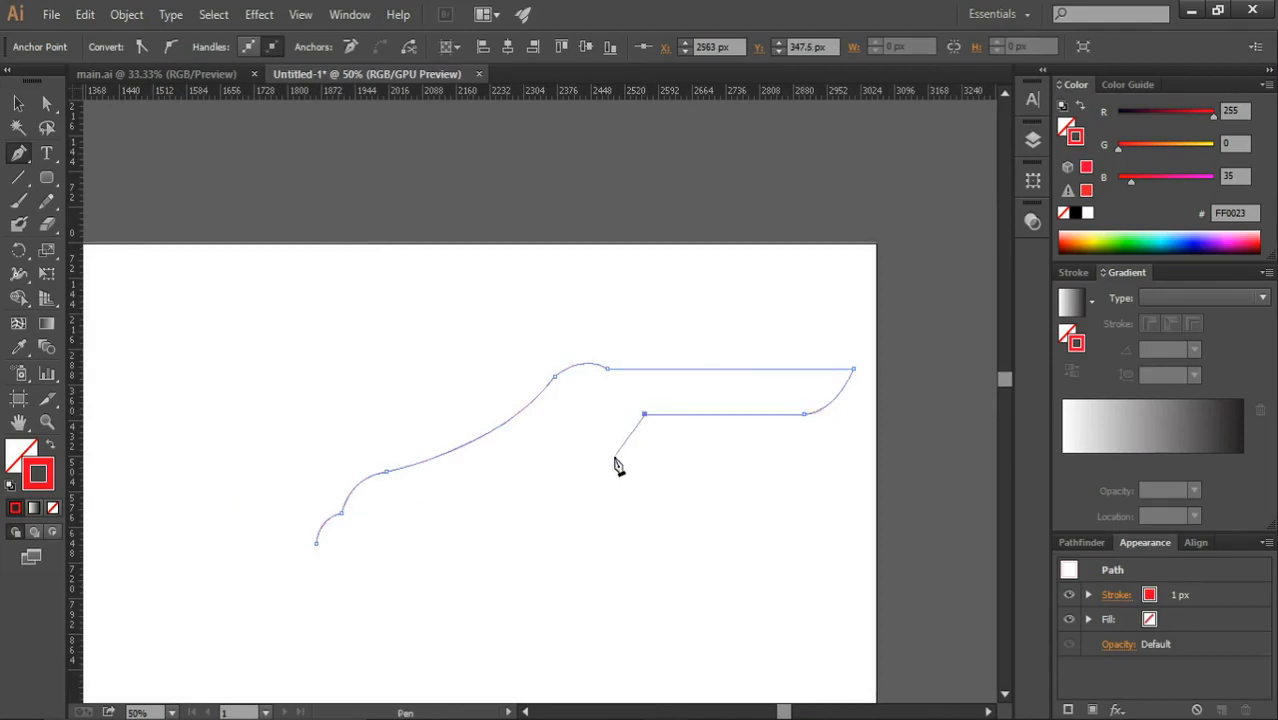
{"action": "left_click_drag", "start_coordinate": [613, 457], "coordinate": [613, 486]}
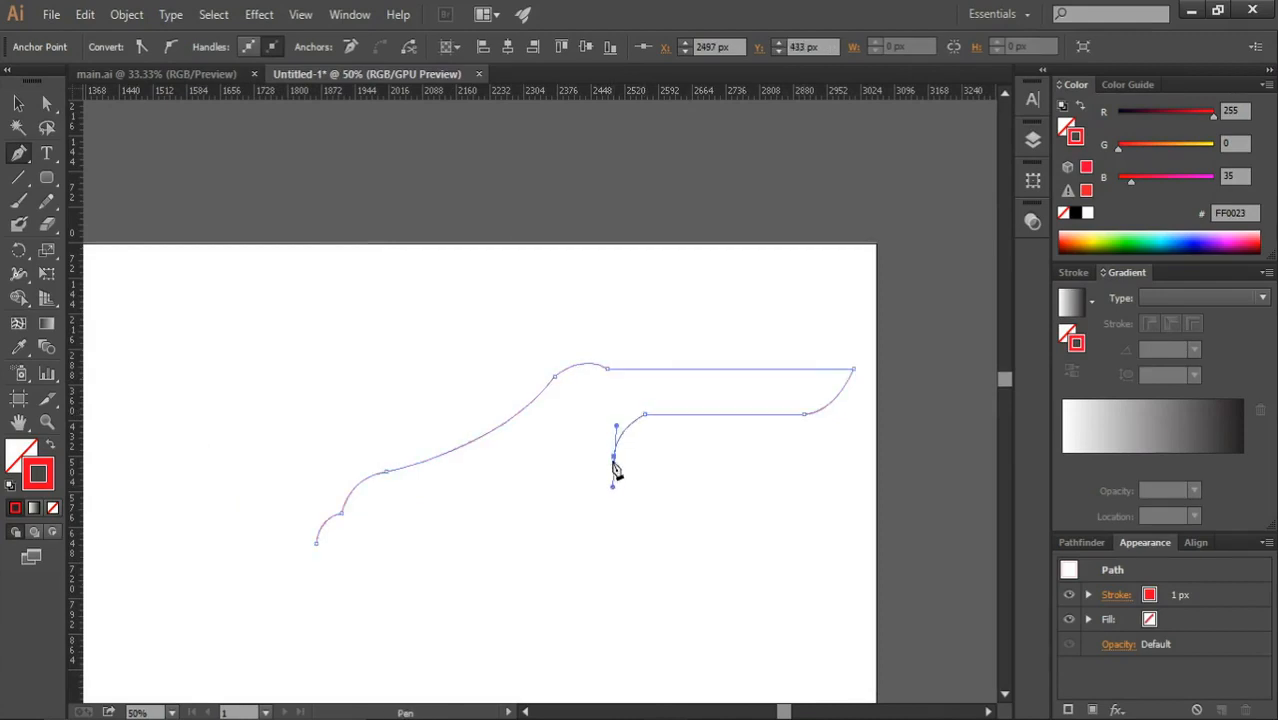
Step: Draw the second and third feathers below the first, each shorter, with straight horizontal edges and curved outer tips
{"action": "left_click", "coordinate": [800, 460]}
{"action": "scroll", "coordinate": [800, 460], "scroll_direction": "down", "scroll_amount": 1}
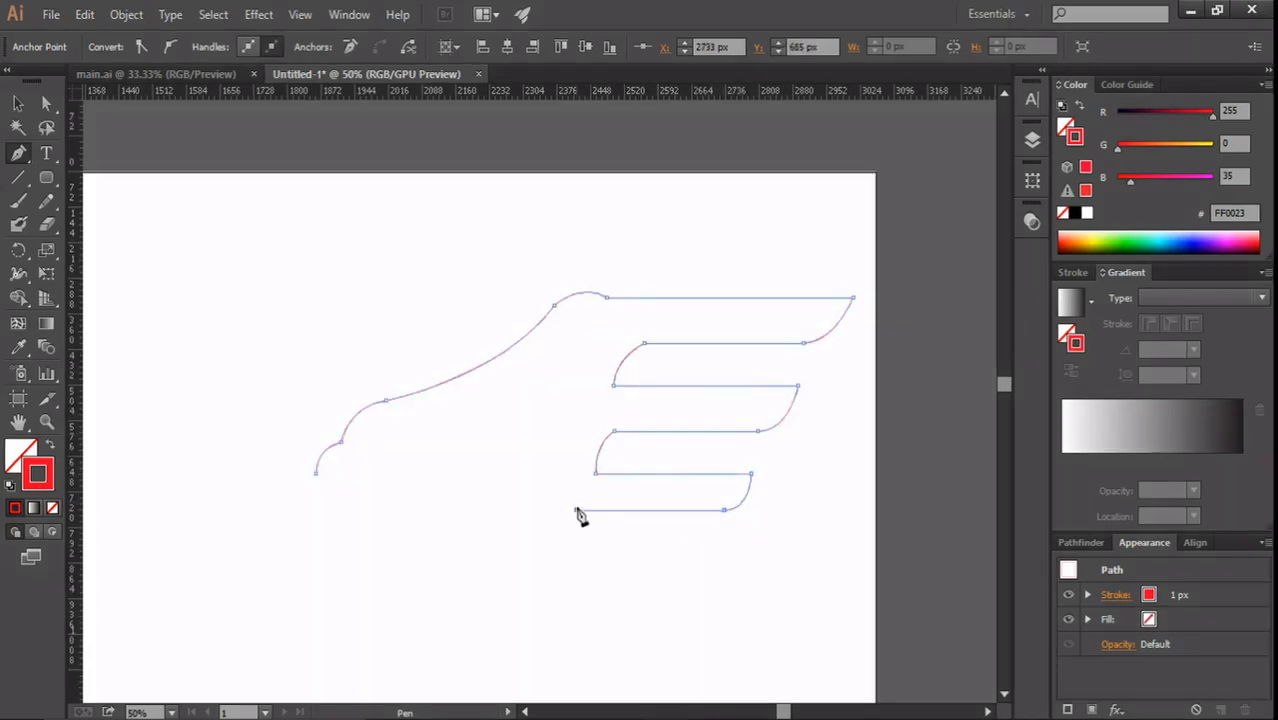
{"action": "left_click", "coordinate": [578, 510]}
{"action": "scroll", "coordinate": [580, 515], "scroll_direction": "down", "scroll_amount": 1}
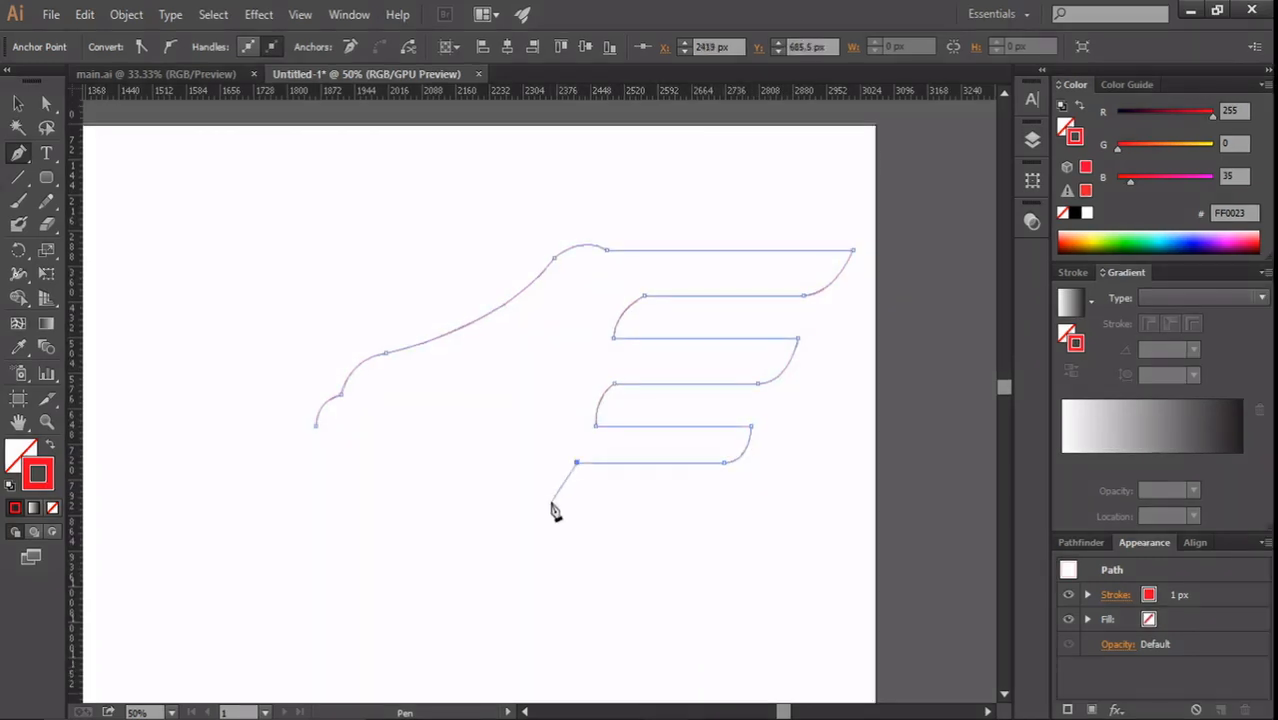
Step: Draw the curved notch under the third feather, and add a fourth feather with a curved tip and a long straight lower edge
{"action": "left_click_drag", "start_coordinate": [550, 500], "coordinate": [549, 527]}
{"action": "scroll", "coordinate": [690, 500], "scroll_direction": "down", "scroll_amount": 1}
{"action": "scroll", "coordinate": [650, 476], "scroll_direction": "down", "scroll_amount": 1}
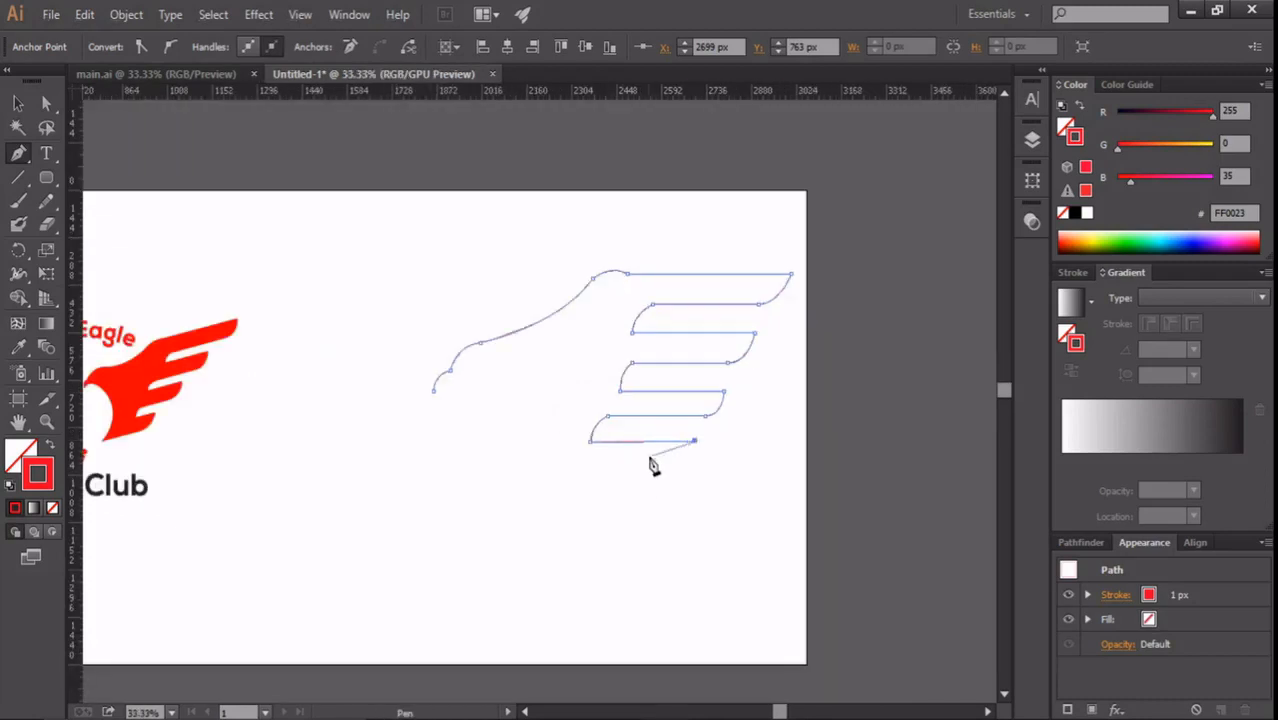
{"action": "scroll", "coordinate": [776, 298], "scroll_direction": "left", "scroll_amount": 1}
{"action": "scroll", "coordinate": [747, 405], "scroll_direction": "up", "scroll_amount": 1}
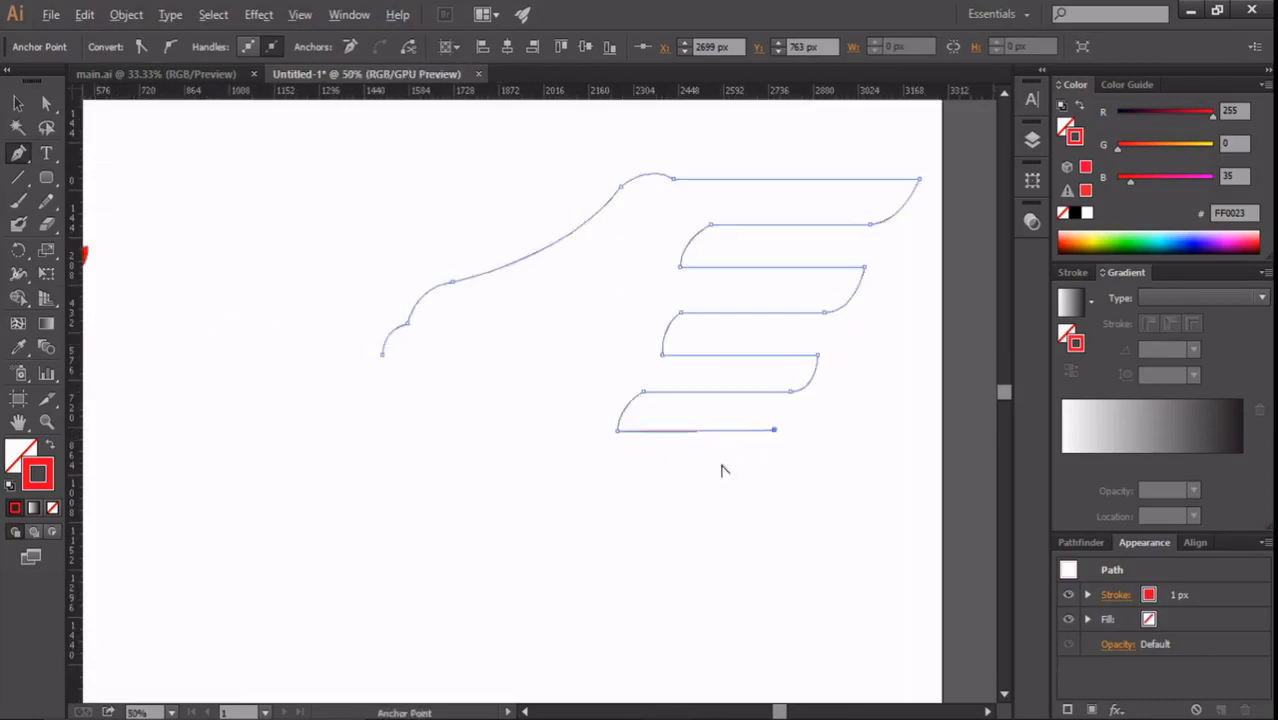
{"action": "left_click_drag", "start_coordinate": [738, 467], "coordinate": [705, 465]}
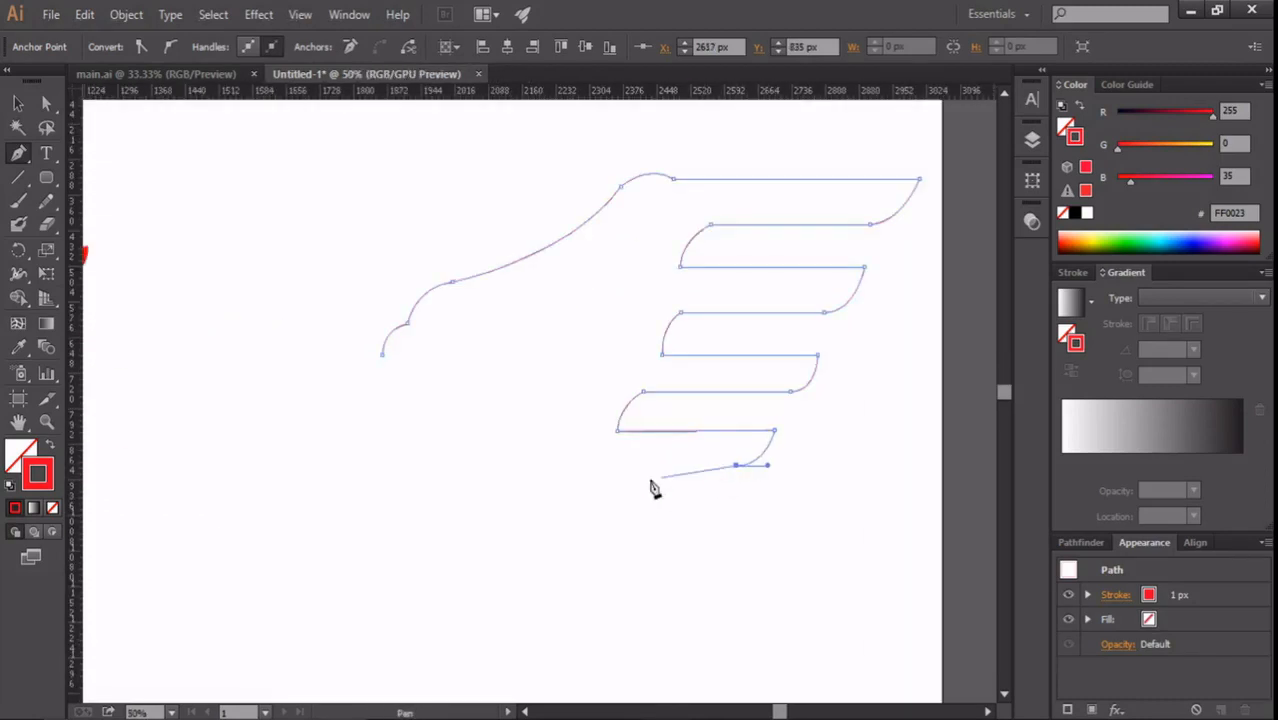
{"action": "left_click", "coordinate": [521, 466]}
{"action": "scroll", "coordinate": [521, 466], "scroll_direction": "down", "scroll_amount": 1}
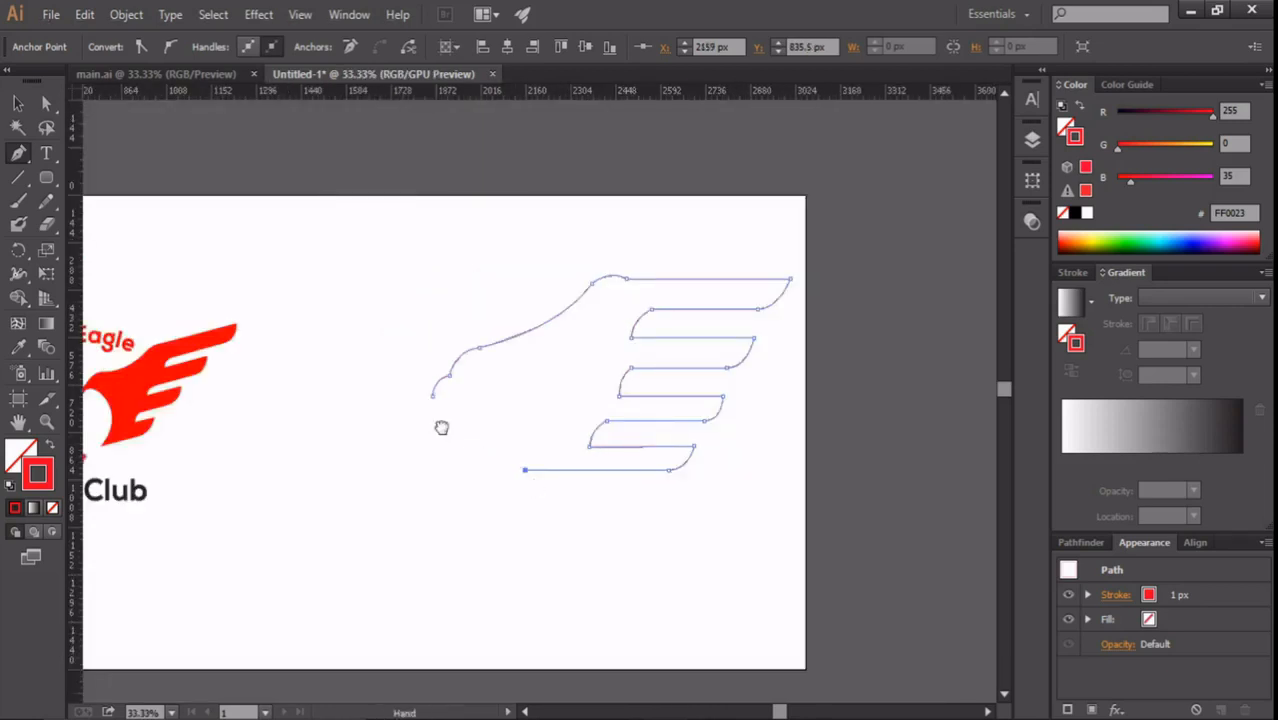
Step: Close the outline at the beak with a curved throat, and shift the body's lower corner horizontally toward the head
{"action": "left_click_drag", "start_coordinate": [442, 425], "coordinate": [420, 468]}
{"action": "scroll", "coordinate": [548, 430], "scroll_direction": "up", "scroll_amount": 1}
{"action": "key", "text": "a"}
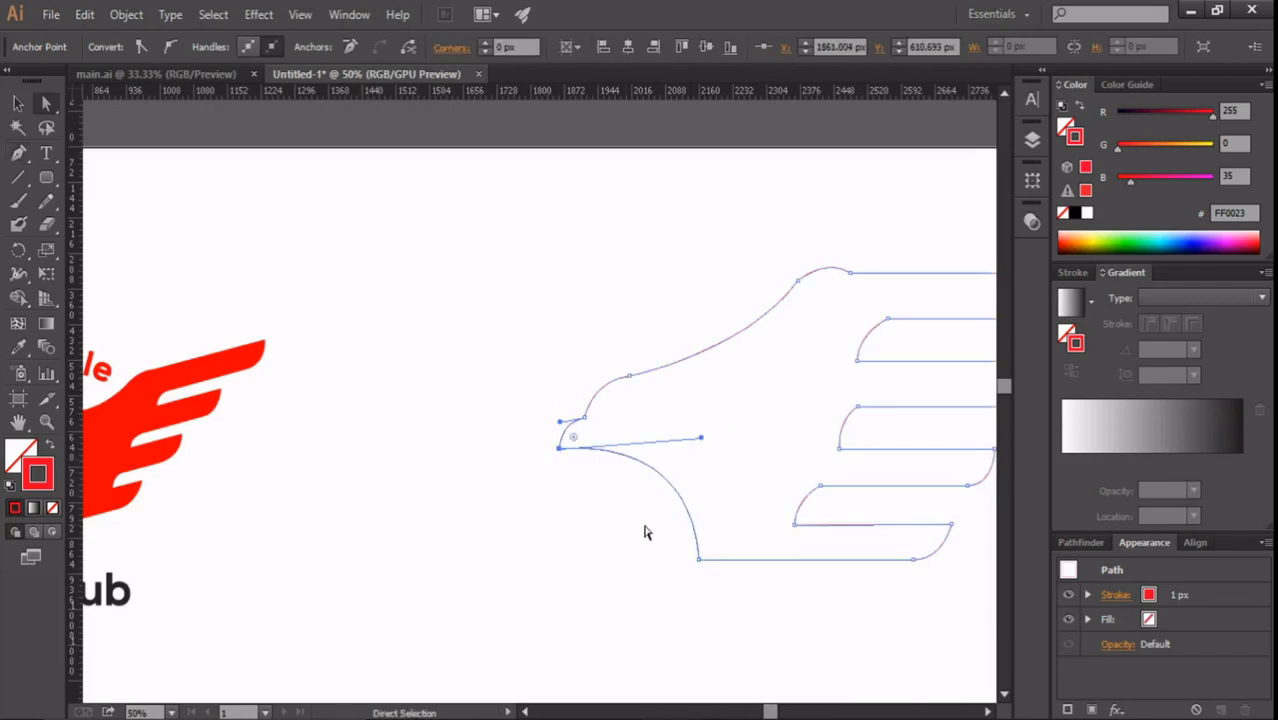
{"action": "left_click_drag", "start_coordinate": [699, 559], "coordinate": [665, 558]}
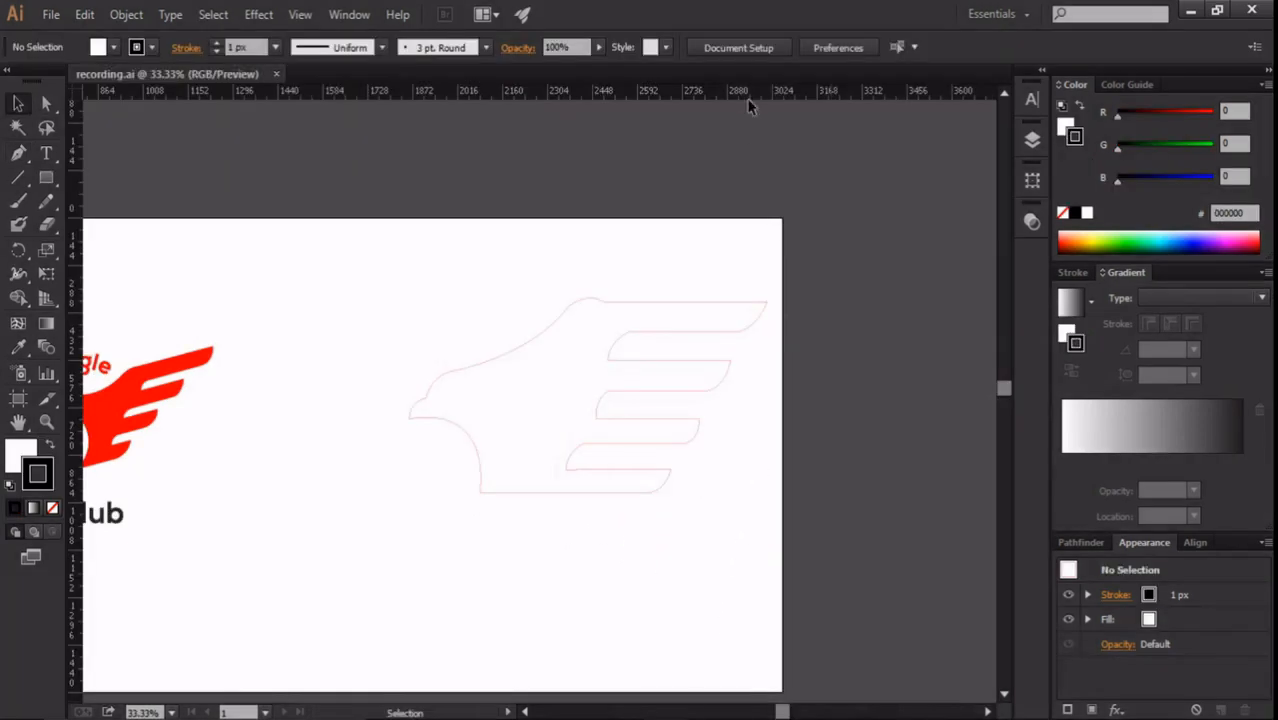
Step: Place two horizontal ruler guides, one along the upper edge and one along the lower edge of the top feather
{"action": "left_click_drag", "start_coordinate": [750, 98], "coordinate": [736, 303]}
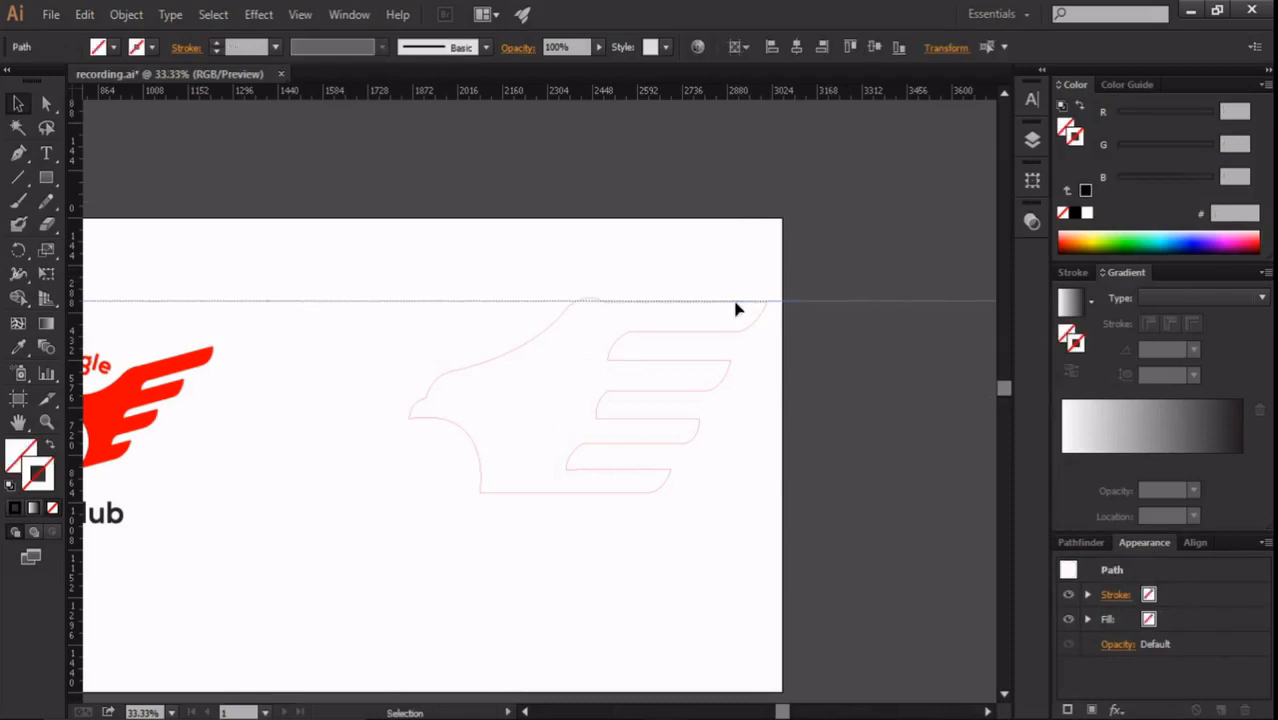
{"action": "scroll", "coordinate": [735, 312], "scroll_direction": "up", "scroll_amount": 3}
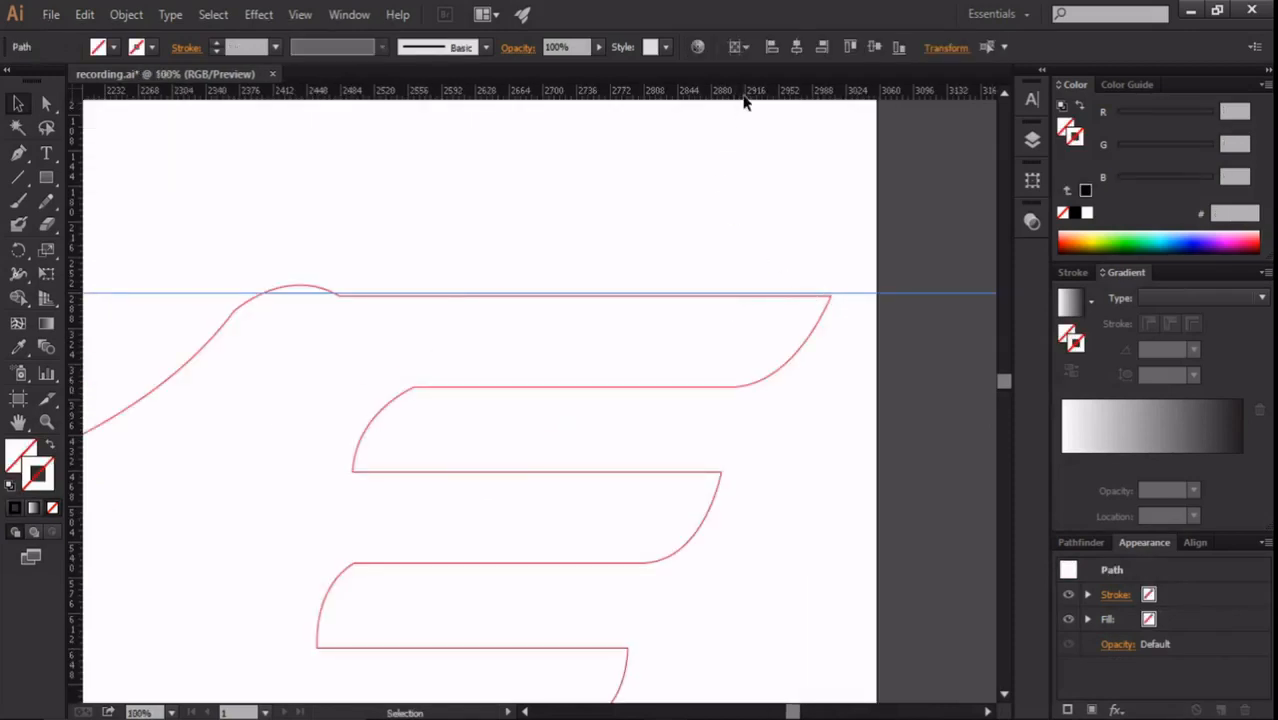
{"action": "left_click_drag", "start_coordinate": [740, 90], "coordinate": [739, 386]}
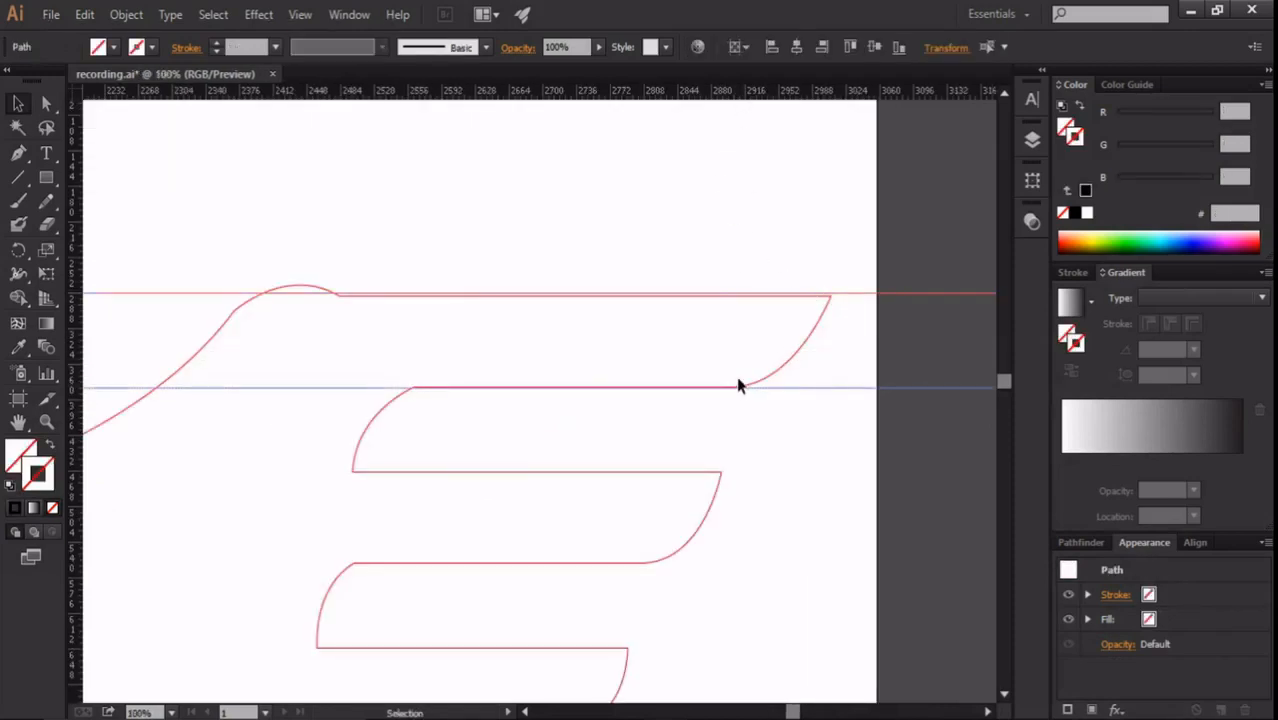
{"action": "scroll", "coordinate": [747, 382], "scroll_direction": "down", "scroll_amount": 1}
{"action": "scroll", "coordinate": [849, 328], "scroll_direction": "down", "scroll_amount": 1}
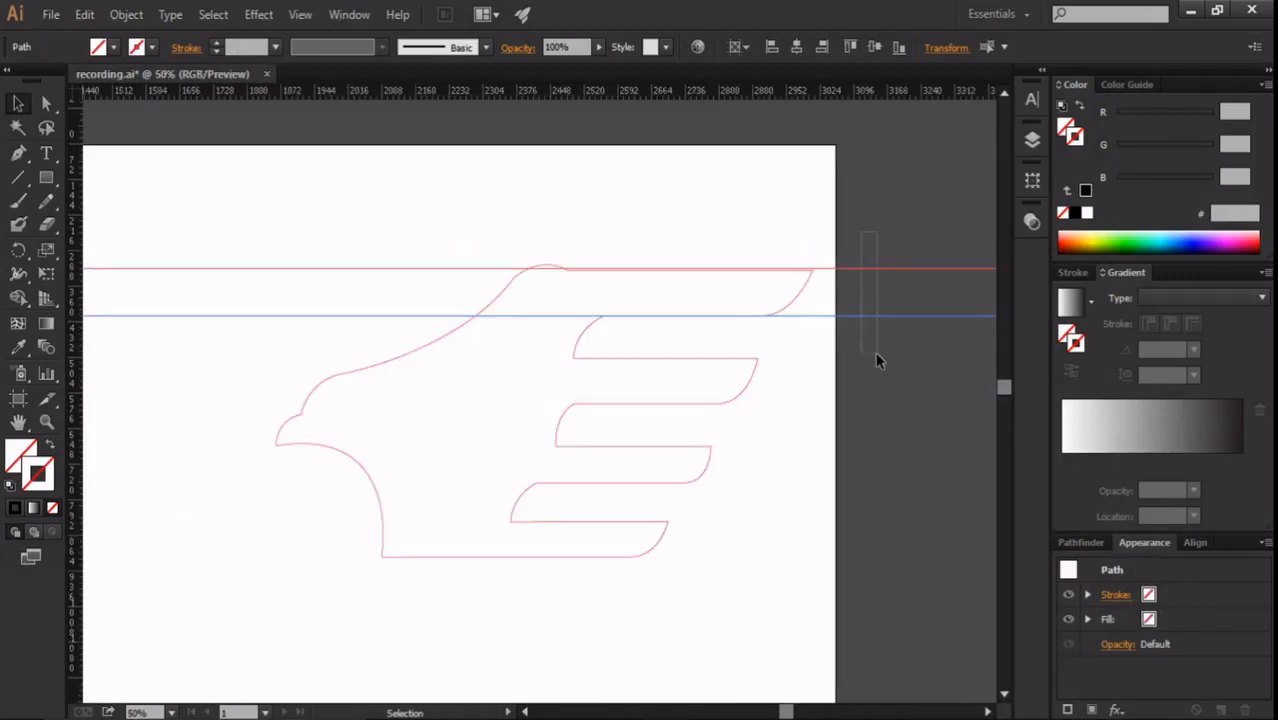
Step: Copy the pair of guides downward and repeat the duplication until there are four evenly spaced pairs across the wing
{"action": "left_click_drag", "start_coordinate": [877, 358], "coordinate": [872, 397]}
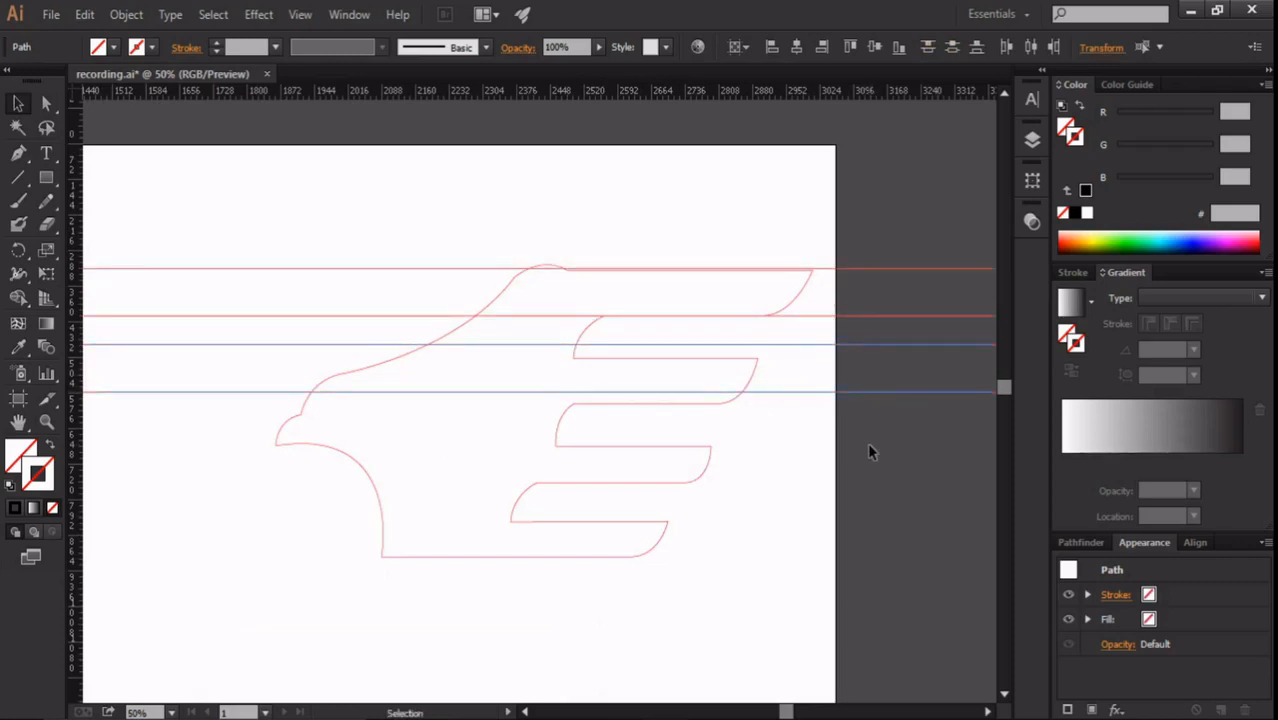
{"action": "key", "text": "ctrl+d"}
{"action": "key", "text": "ctrl+d"}
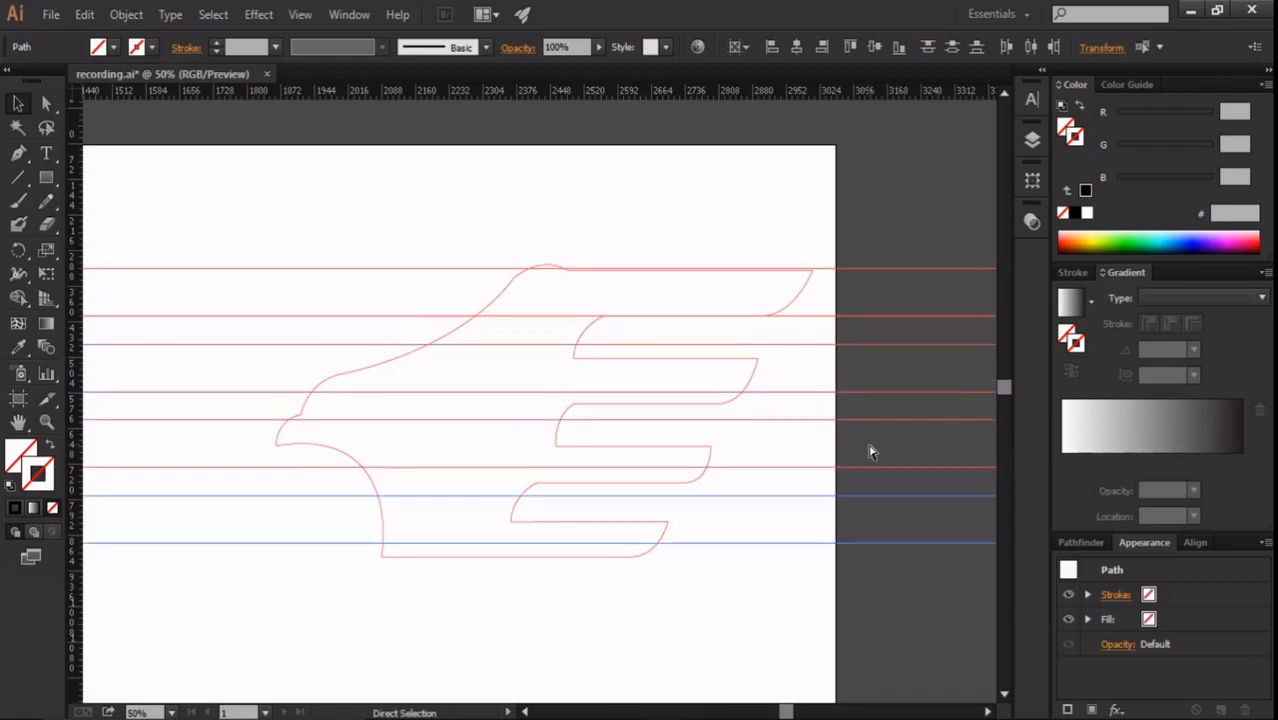
{"action": "scroll", "coordinate": [860, 448], "scroll_direction": "up", "scroll_amount": 1}
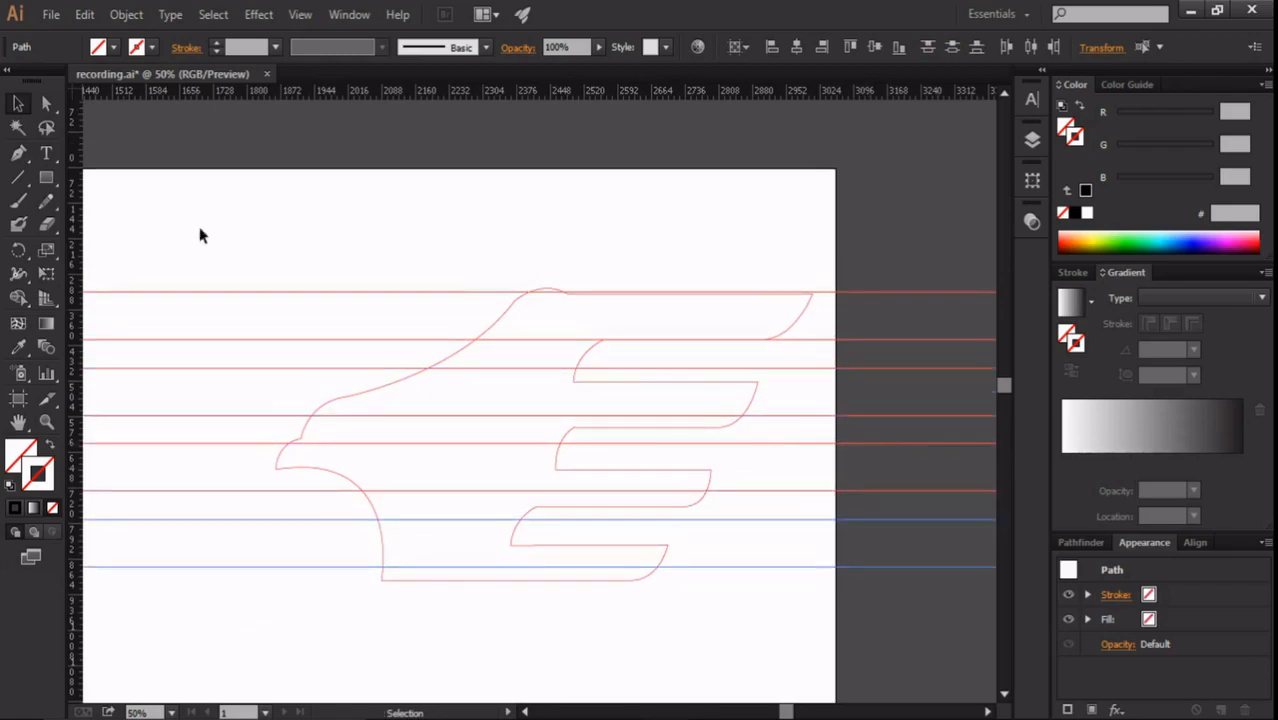
Step: Move the two end anchors of the top feather's upper edge onto the first guide with Direct Selection
{"action": "left_click", "coordinate": [51, 103]}
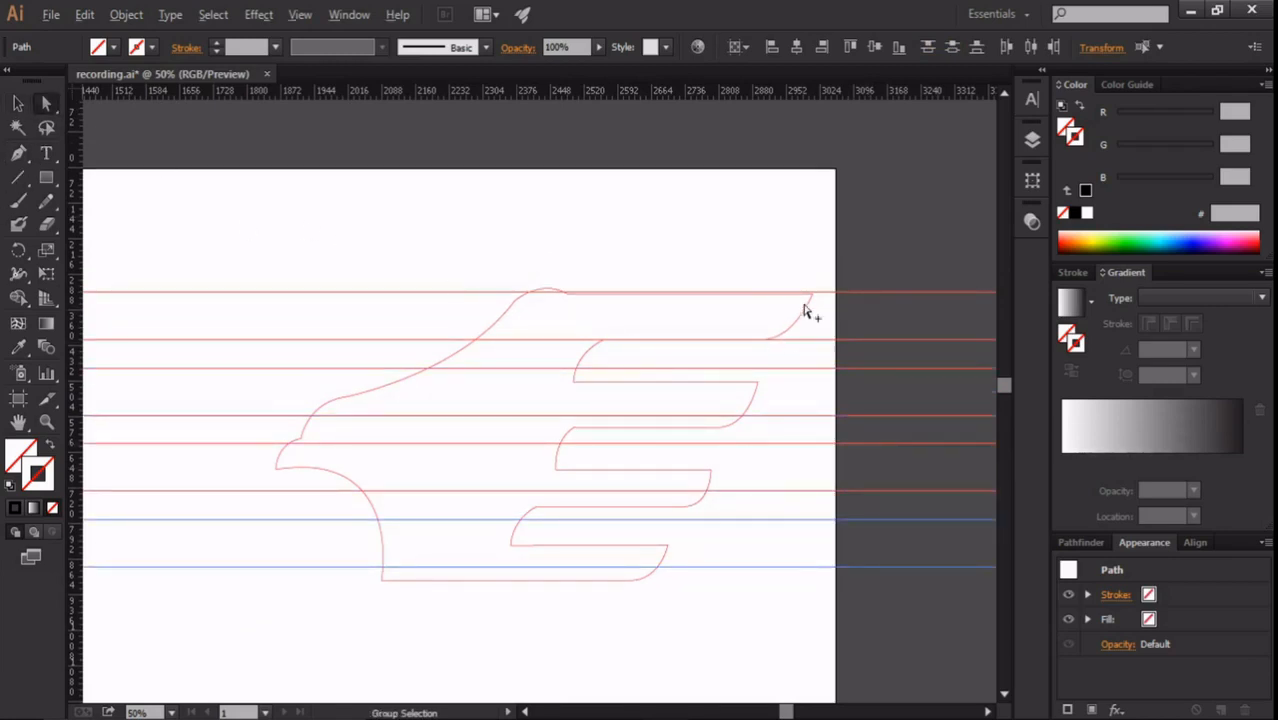
{"action": "scroll", "coordinate": [806, 312], "scroll_direction": "up", "scroll_amount": 4, "text": "alt"}
{"action": "left_click", "coordinate": [836, 276]}
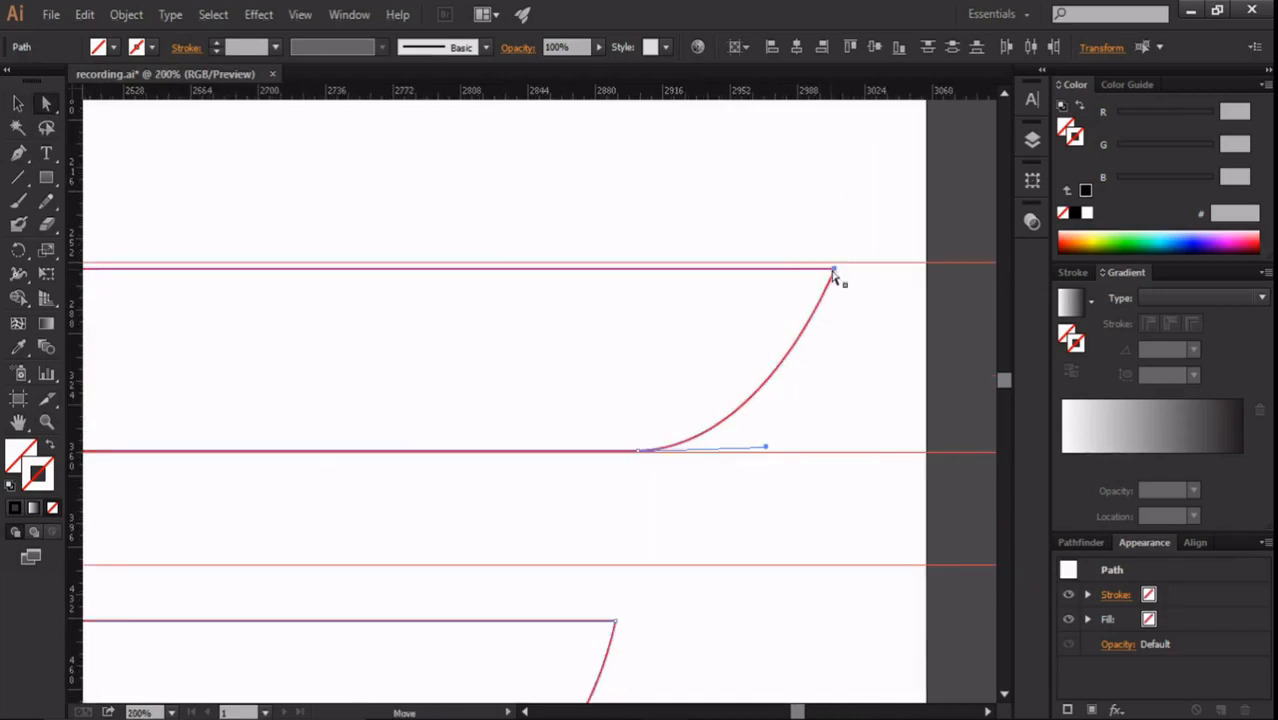
{"action": "scroll", "coordinate": [723, 308], "scroll_direction": "down", "scroll_amount": 1, "text": "alt"}
{"action": "left_click_drag", "start_coordinate": [313, 295], "coordinate": [556, 294]}
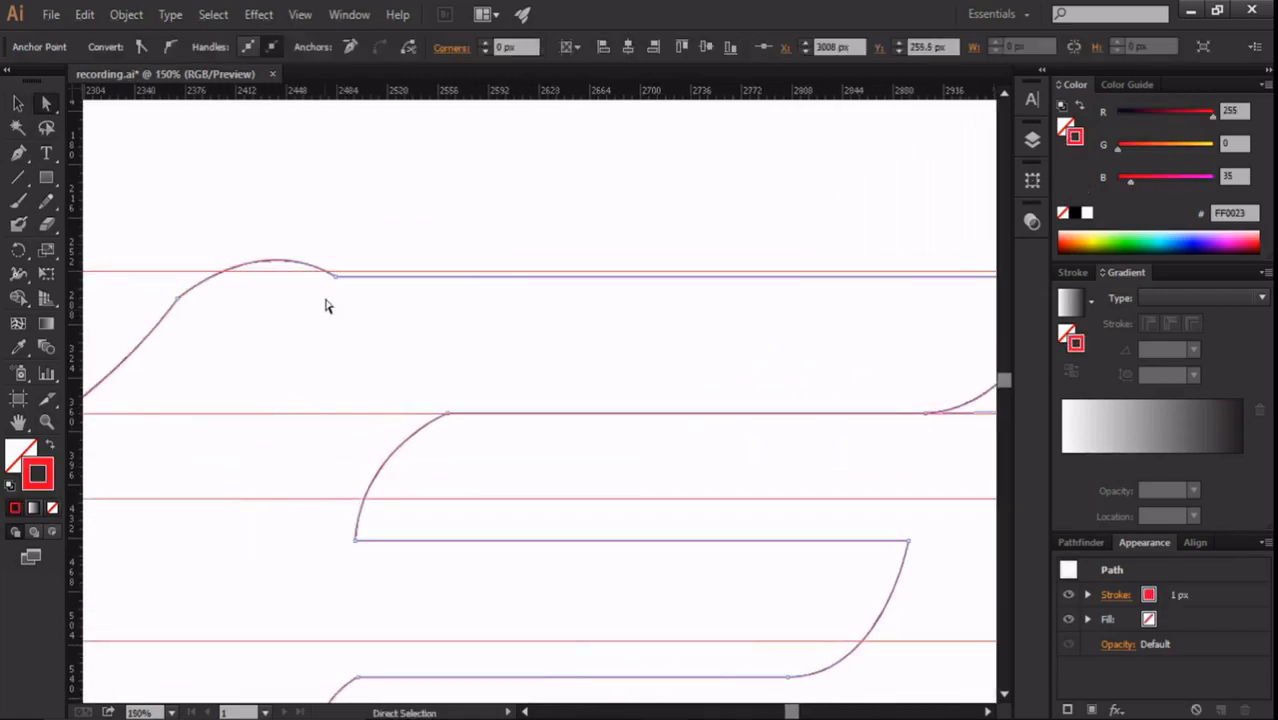
{"action": "left_click", "coordinate": [336, 283]}
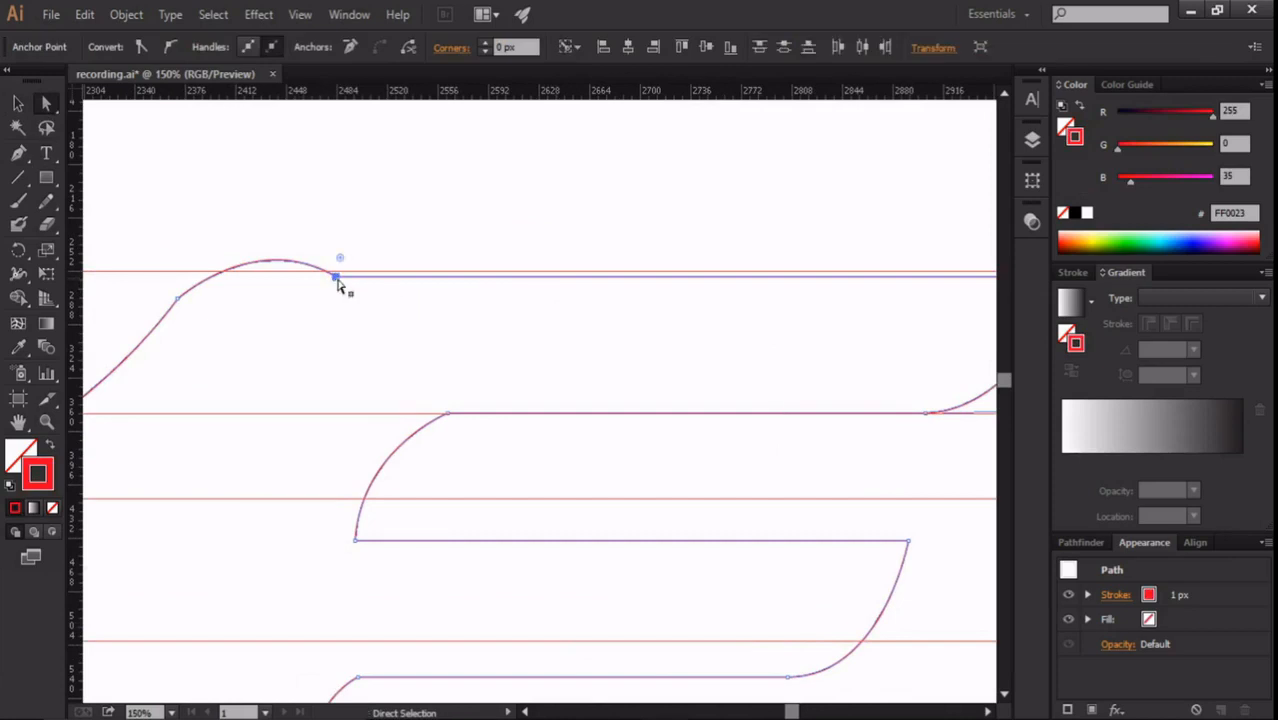
{"action": "left_click_drag", "start_coordinate": [337, 277], "coordinate": [338, 271]}
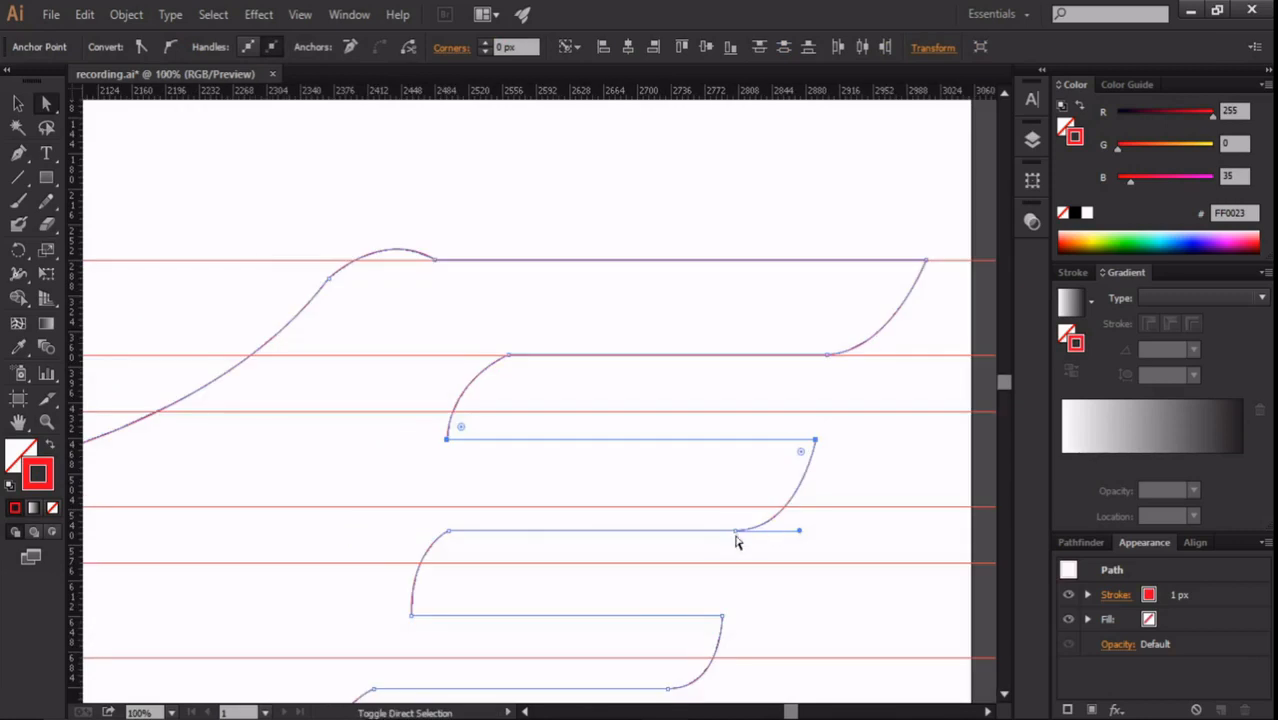
Step: Move the second feather's upper edge onto the third guide and its lower edge onto the fourth guide
{"action": "left_click_drag", "start_coordinate": [456, 442], "coordinate": [456, 415]}
{"action": "scroll", "coordinate": [660, 550], "scroll_direction": "down", "scroll_amount": 1}
{"action": "left_click", "coordinate": [724, 570], "text": "shift"}
{"action": "left_click", "coordinate": [445, 500]}
{"action": "left_click", "coordinate": [456, 455]}
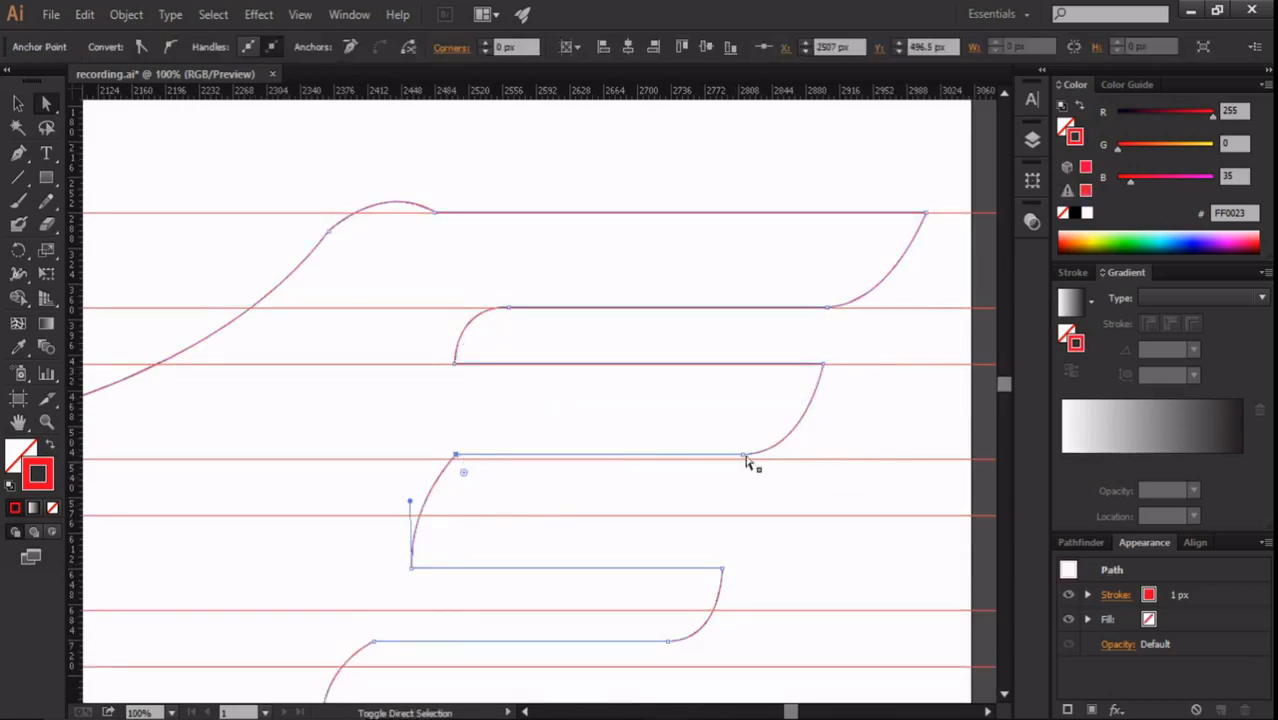
{"action": "left_click", "coordinate": [744, 455], "text": "shift"}
{"action": "left_click_drag", "start_coordinate": [744, 455], "coordinate": [743, 460]}
Step: Move the third feather's upper edge onto the fifth guide and adjust the curve handle of the notch above it
{"action": "scroll", "coordinate": [738, 490], "scroll_direction": "down", "scroll_amount": 1}
{"action": "left_click", "coordinate": [722, 545]}
{"action": "left_click_drag", "start_coordinate": [408, 553], "coordinate": [414, 499]}
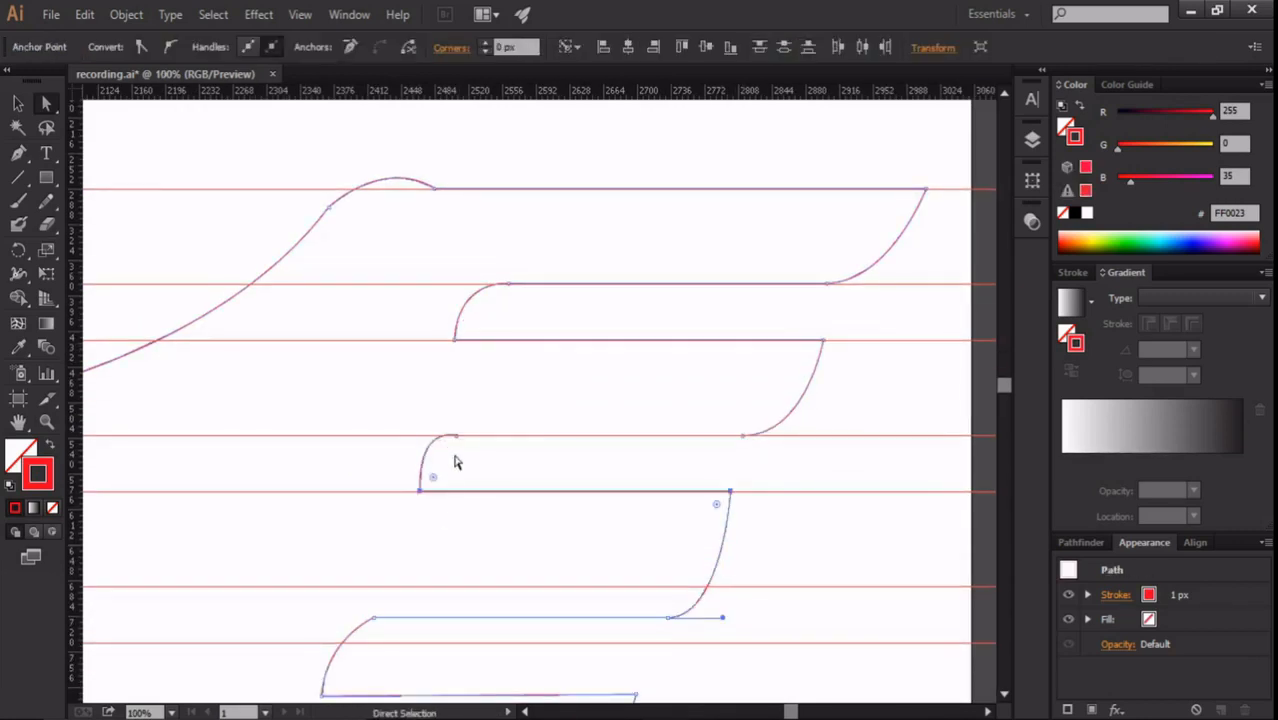
{"action": "left_click", "coordinate": [456, 437]}
{"action": "left_click_drag", "start_coordinate": [423, 434], "coordinate": [425, 445]}
Step: Select both end anchors of the third feather's lower edge and move them onto the sixth guide
{"action": "scroll", "coordinate": [560, 510], "scroll_direction": "down", "scroll_amount": 1}
{"action": "left_click", "coordinate": [668, 570]}
{"action": "left_click", "coordinate": [374, 571], "text": "shift"}
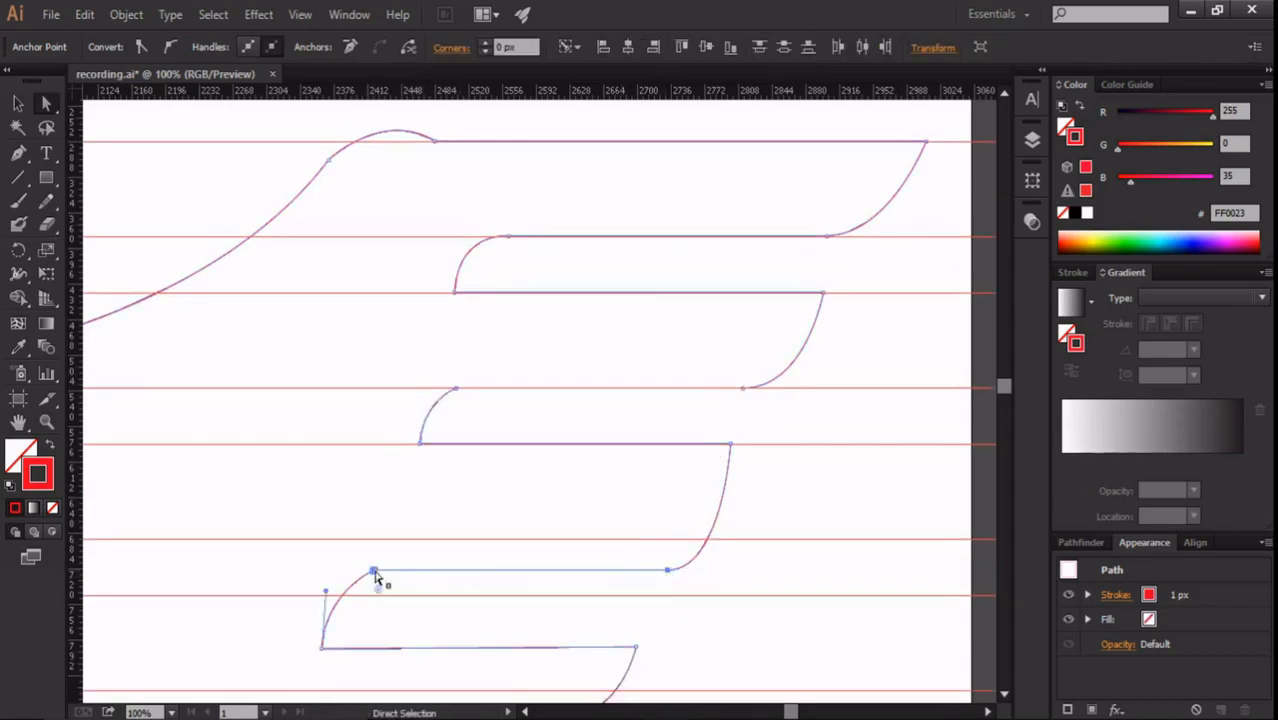
{"action": "left_click_drag", "start_coordinate": [374, 571], "coordinate": [378, 540]}
Step: Align the inner and outer corner anchors of the fourth feather's upper edge with the seventh guide
{"action": "scroll", "coordinate": [716, 531], "scroll_direction": "down", "scroll_amount": 1}
{"action": "left_click_drag", "start_coordinate": [324, 603], "coordinate": [338, 553]}
{"action": "left_click", "coordinate": [650, 548]}
{"action": "scroll", "coordinate": [650, 550], "scroll_direction": "up", "scroll_amount": 3}
{"action": "left_click_drag", "start_coordinate": [650, 546], "coordinate": [651, 549]}
Step: Move the inner and outer end anchors of the fourth feather's lower edge onto the eighth guide
{"action": "scroll", "coordinate": [652, 550], "scroll_direction": "down", "scroll_amount": 4}
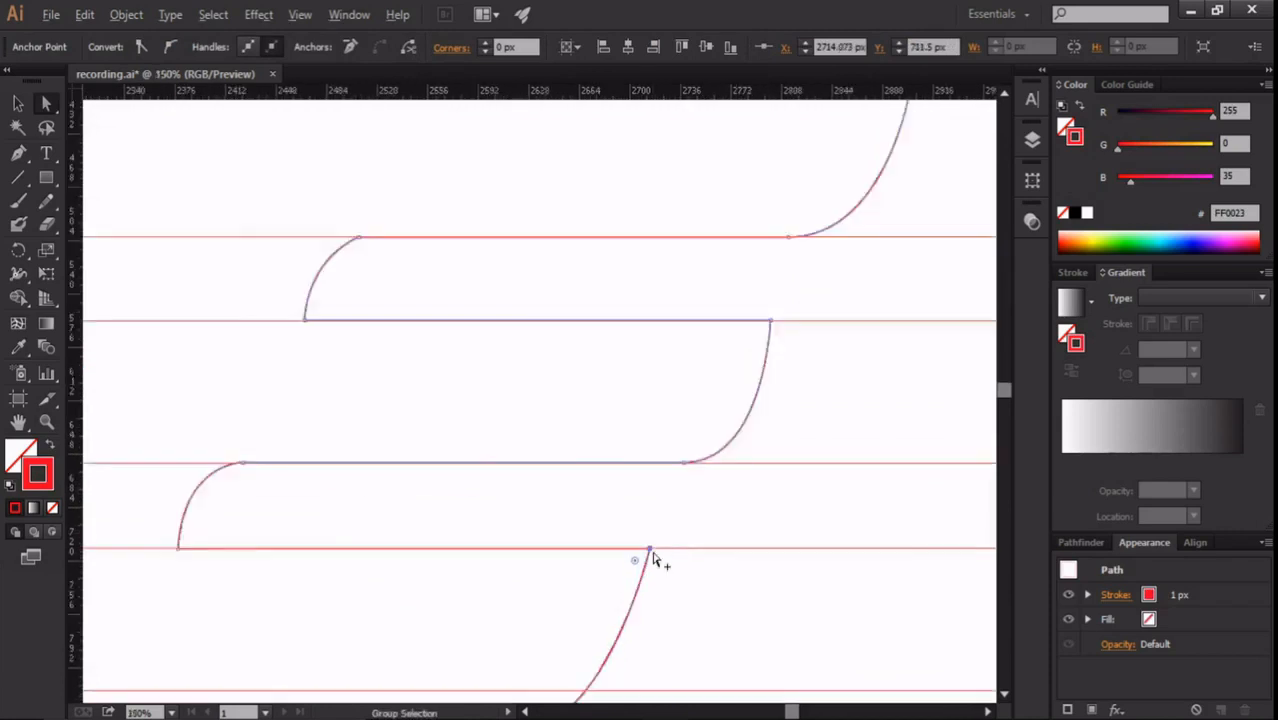
{"action": "left_click", "coordinate": [589, 611]}
{"action": "left_click_drag", "start_coordinate": [589, 609], "coordinate": [591, 587]}
{"action": "left_click_drag", "start_coordinate": [260, 608], "coordinate": [261, 588]}
{"action": "scroll", "coordinate": [576, 589], "scroll_direction": "up", "scroll_amount": 2}
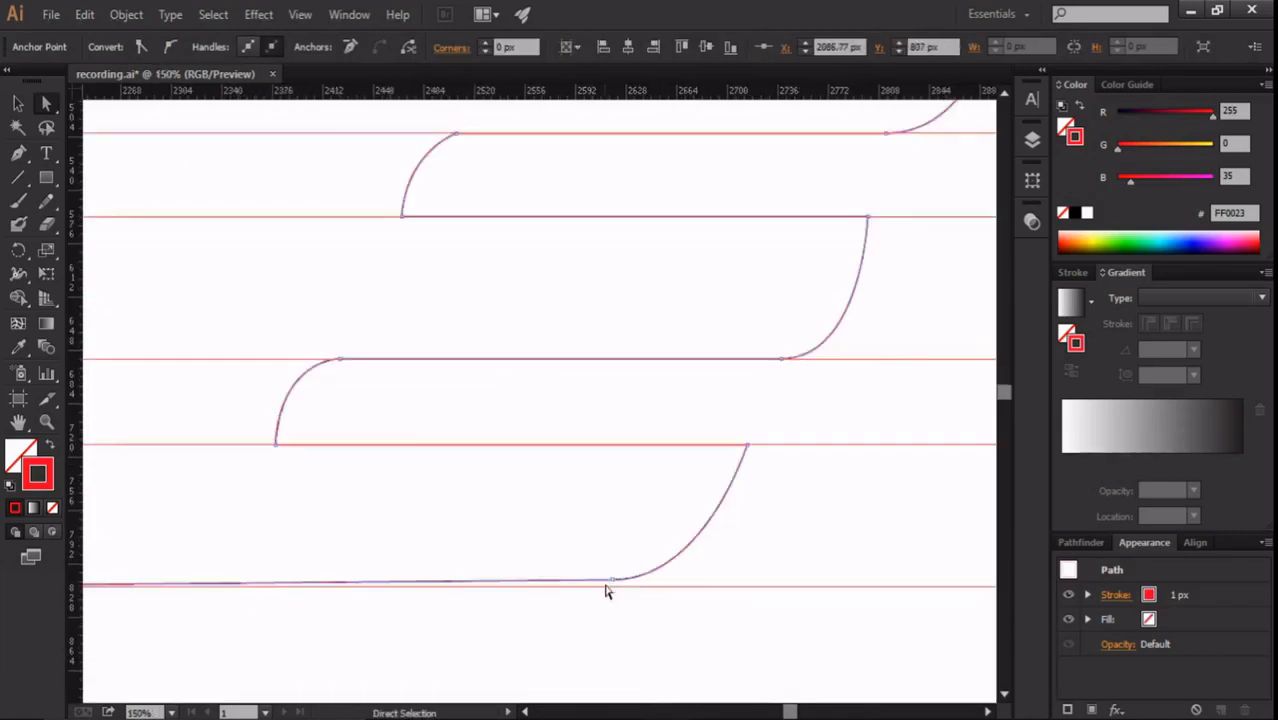
{"action": "left_click_drag", "start_coordinate": [608, 582], "coordinate": [633, 599]}
{"action": "scroll", "coordinate": [613, 590], "scroll_direction": "down", "scroll_amount": 1}
{"action": "scroll", "coordinate": [634, 599], "scroll_direction": "up", "scroll_amount": 1}
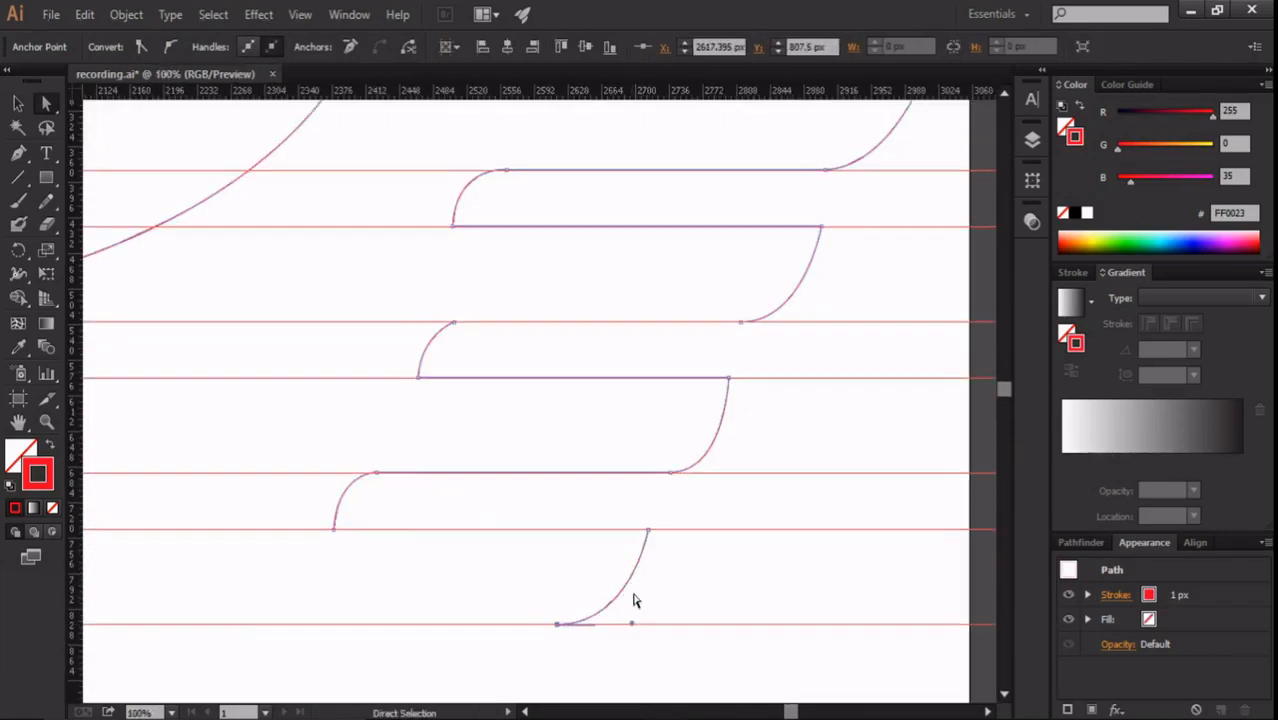
Step: Shift the inner anchors of the first three feathers' lower edges outward along their guides, widening the notch curves
{"action": "left_click", "coordinate": [376, 472]}
{"action": "scroll", "coordinate": [655, 538], "scroll_direction": "down", "scroll_amount": 1}
{"action": "scroll", "coordinate": [450, 509], "scroll_direction": "up", "scroll_amount": 1}
{"action": "left_click_drag", "start_coordinate": [483, 488], "coordinate": [506, 487]}
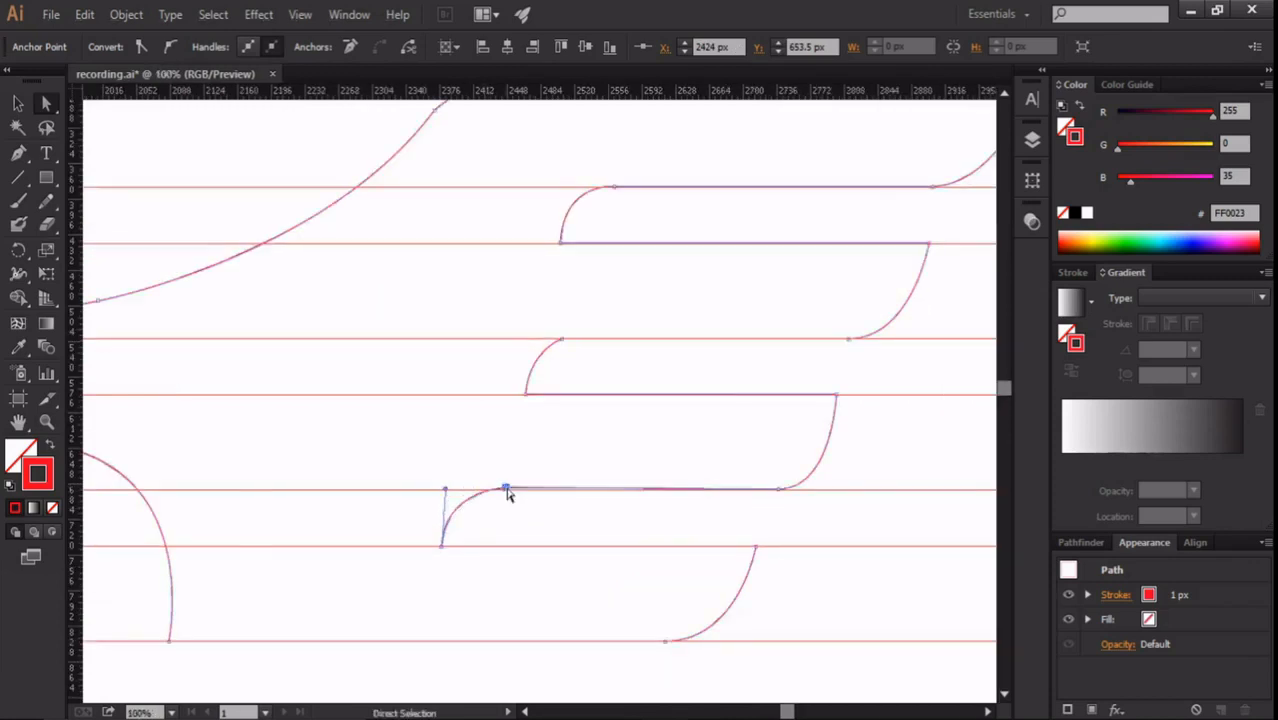
{"action": "scroll", "coordinate": [506, 492], "scroll_direction": "down", "scroll_amount": 1}
{"action": "scroll", "coordinate": [545, 368], "scroll_direction": "up", "scroll_amount": 1}
{"action": "left_click", "coordinate": [541, 408]}
{"action": "left_click_drag", "start_coordinate": [541, 408], "coordinate": [566, 408]}
{"action": "scroll", "coordinate": [559, 447], "scroll_direction": "down", "scroll_amount": 1}
{"action": "scroll", "coordinate": [578, 355], "scroll_direction": "up", "scroll_amount": 1}
{"action": "left_click_drag", "start_coordinate": [575, 355], "coordinate": [586, 356]}
{"action": "scroll", "coordinate": [587, 317], "scroll_direction": "down", "scroll_amount": 1}
{"action": "left_click", "coordinate": [795, 513]}
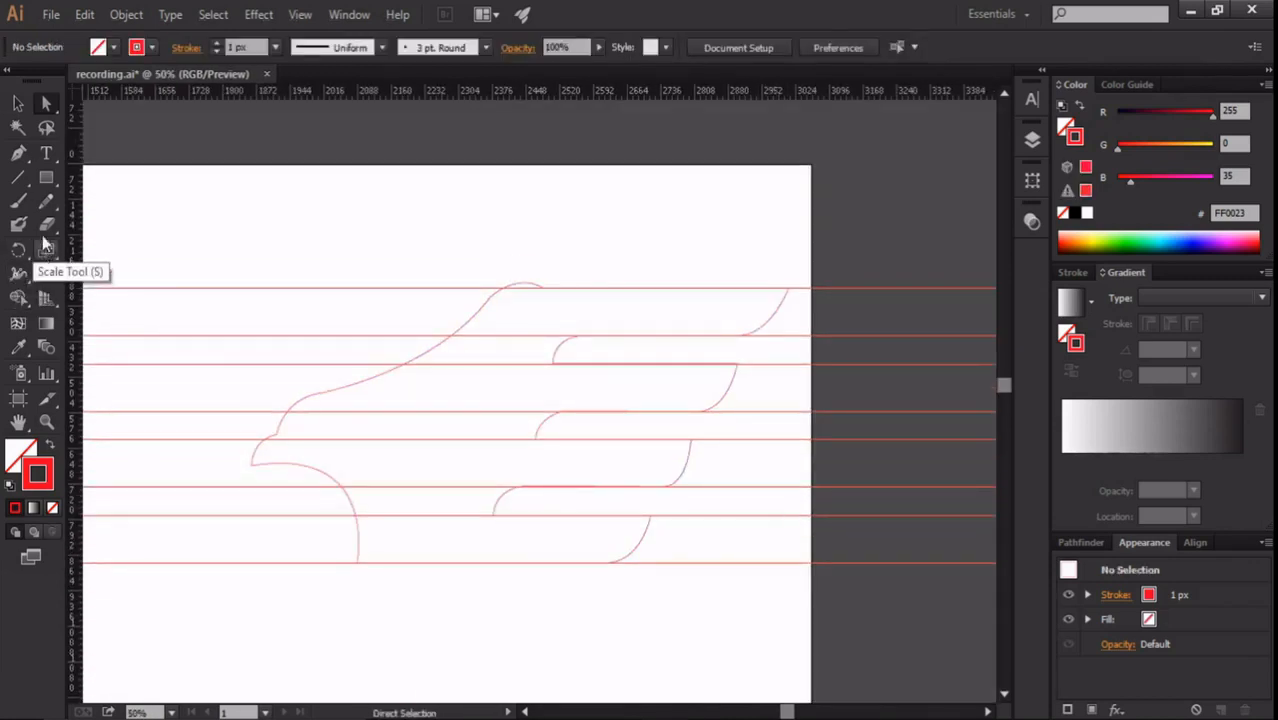
Step: Swap the fill and stroke colours and draw a straight diagonal line above the wing with the Pen tool
{"action": "left_click", "coordinate": [20, 156]}
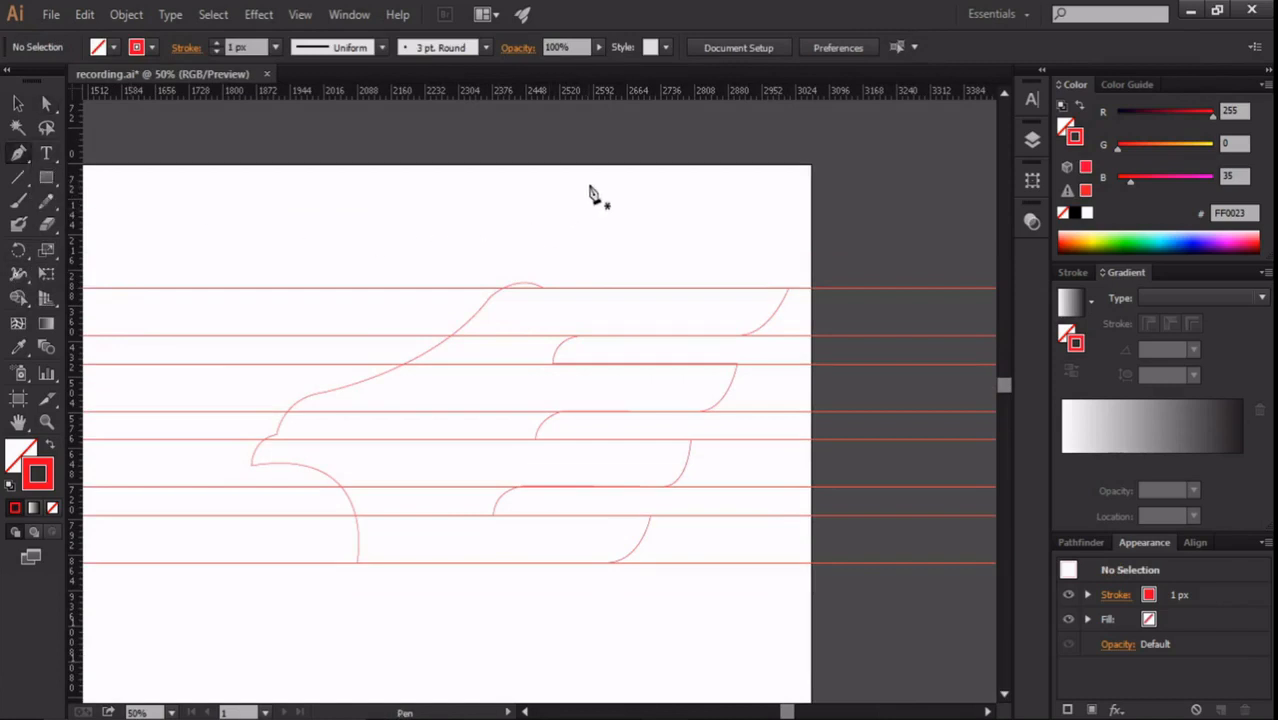
{"action": "key", "text": "a"}
{"action": "left_click", "coordinate": [48, 448]}
{"action": "left_click", "coordinate": [571, 188]}
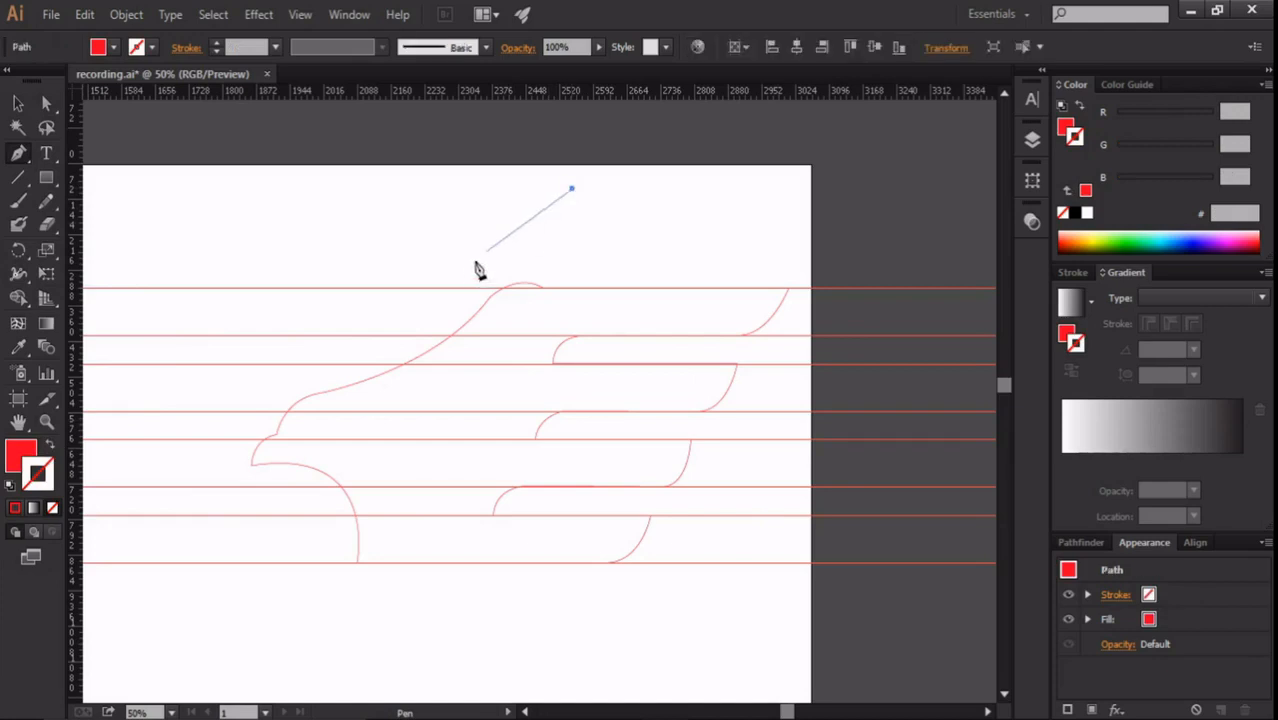
{"action": "left_click", "coordinate": [454, 319]}
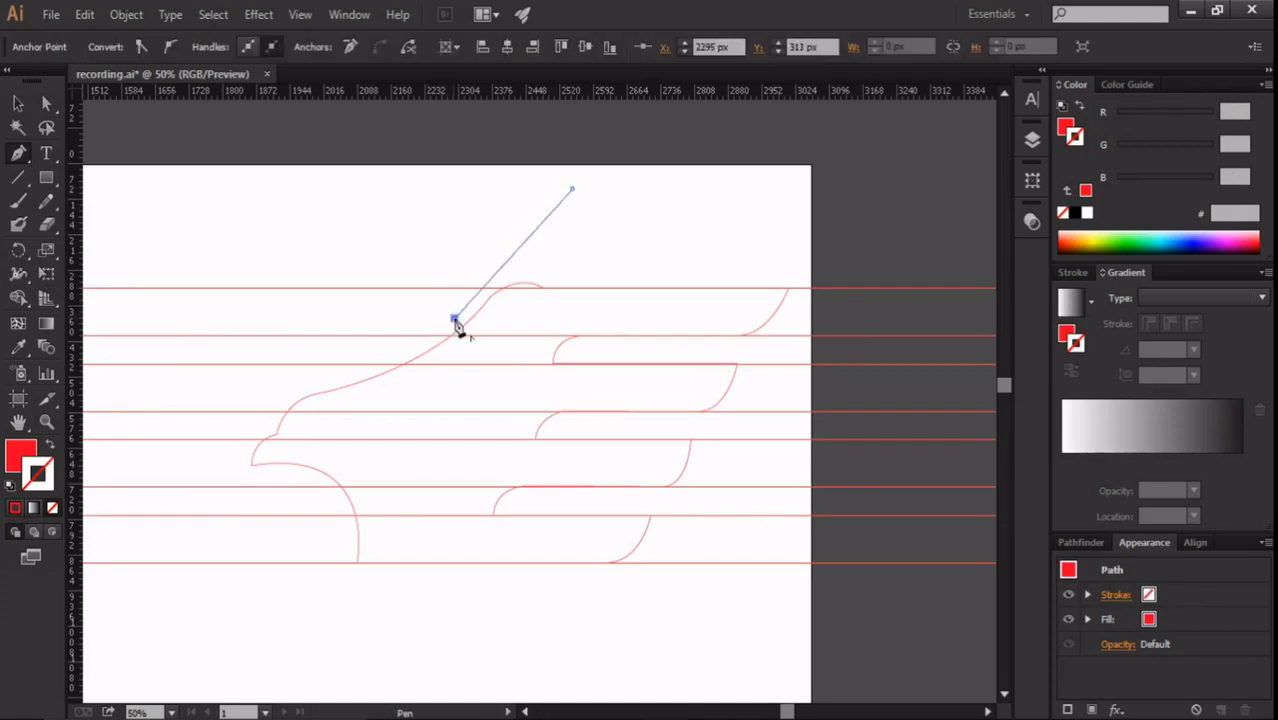
Step: Move the diagonal line's upper end to the top feather's outer tip and pull its lower end below the fourth feather
{"action": "key", "text": "v"}
{"action": "left_click_drag", "start_coordinate": [513, 258], "coordinate": [730, 357]}
{"action": "left_click", "coordinate": [46, 104]}
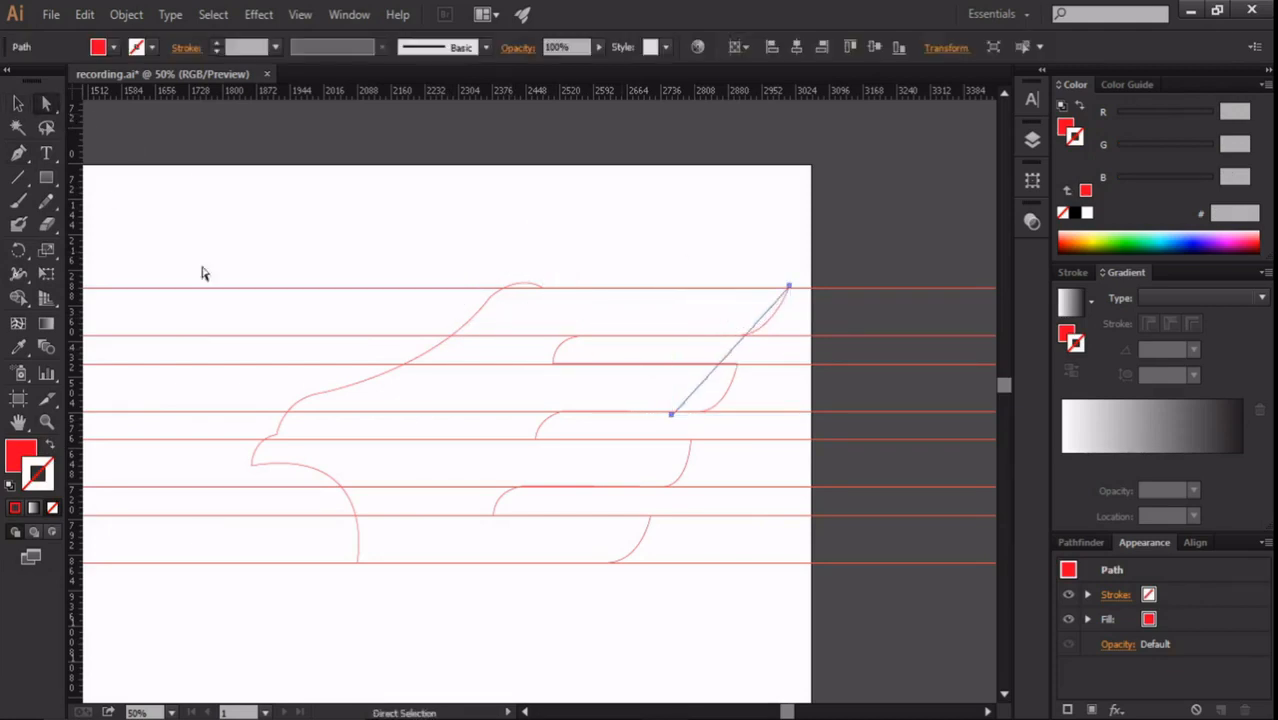
{"action": "left_click_drag", "start_coordinate": [671, 416], "coordinate": [614, 609]}
Step: Move the outer corner anchors of the top and second feathers onto the diagonal line
{"action": "scroll", "coordinate": [787, 297], "scroll_direction": "up", "scroll_amount": 4}
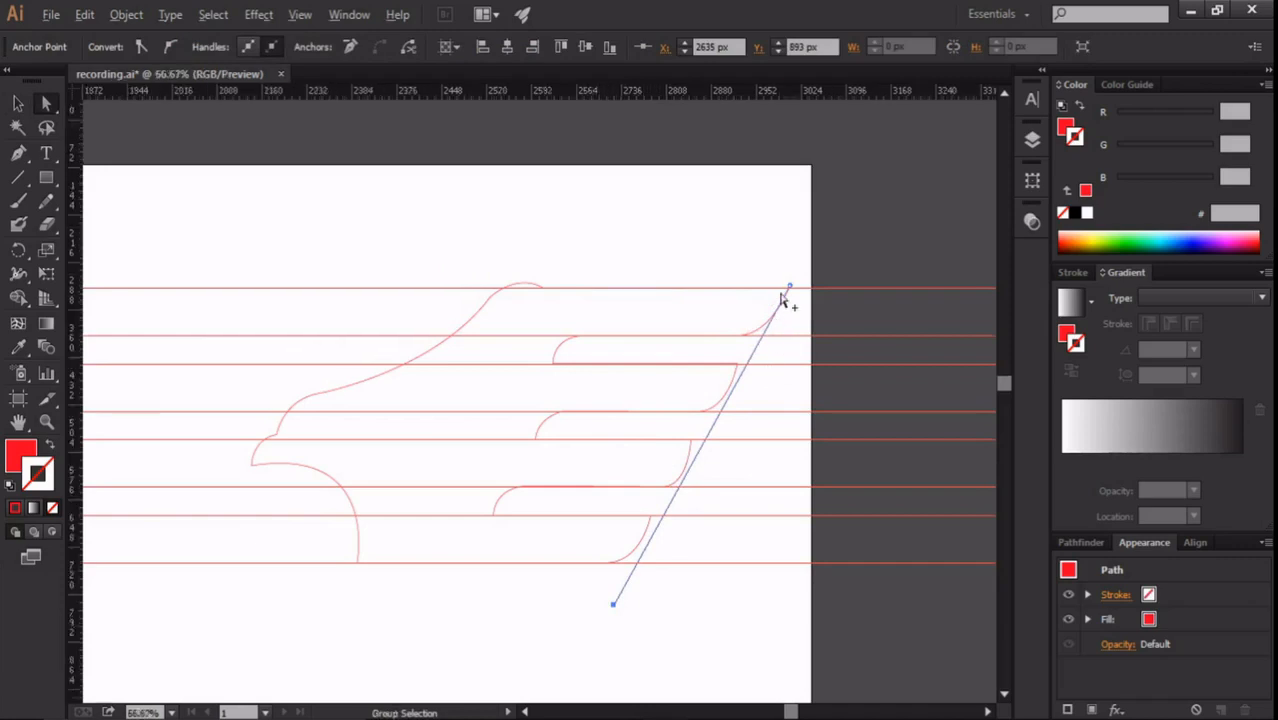
{"action": "left_click", "coordinate": [740, 410]}
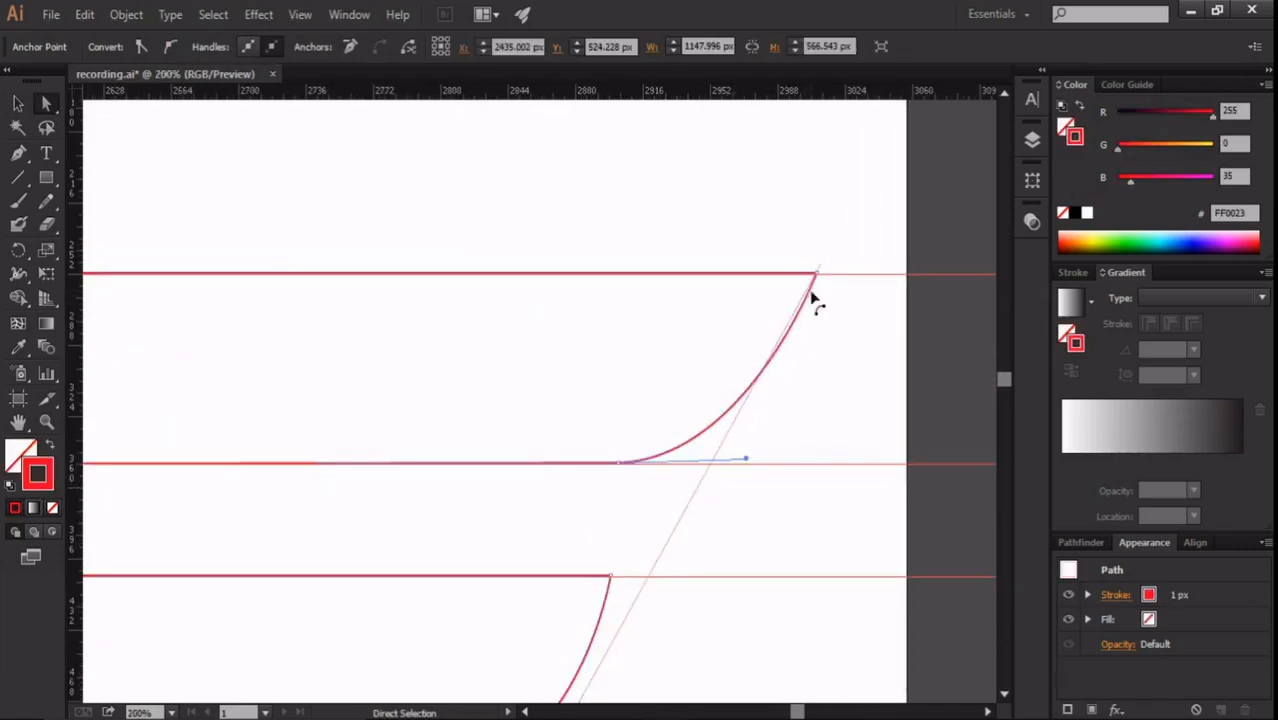
{"action": "scroll", "coordinate": [776, 399], "scroll_direction": "down", "scroll_amount": 4}
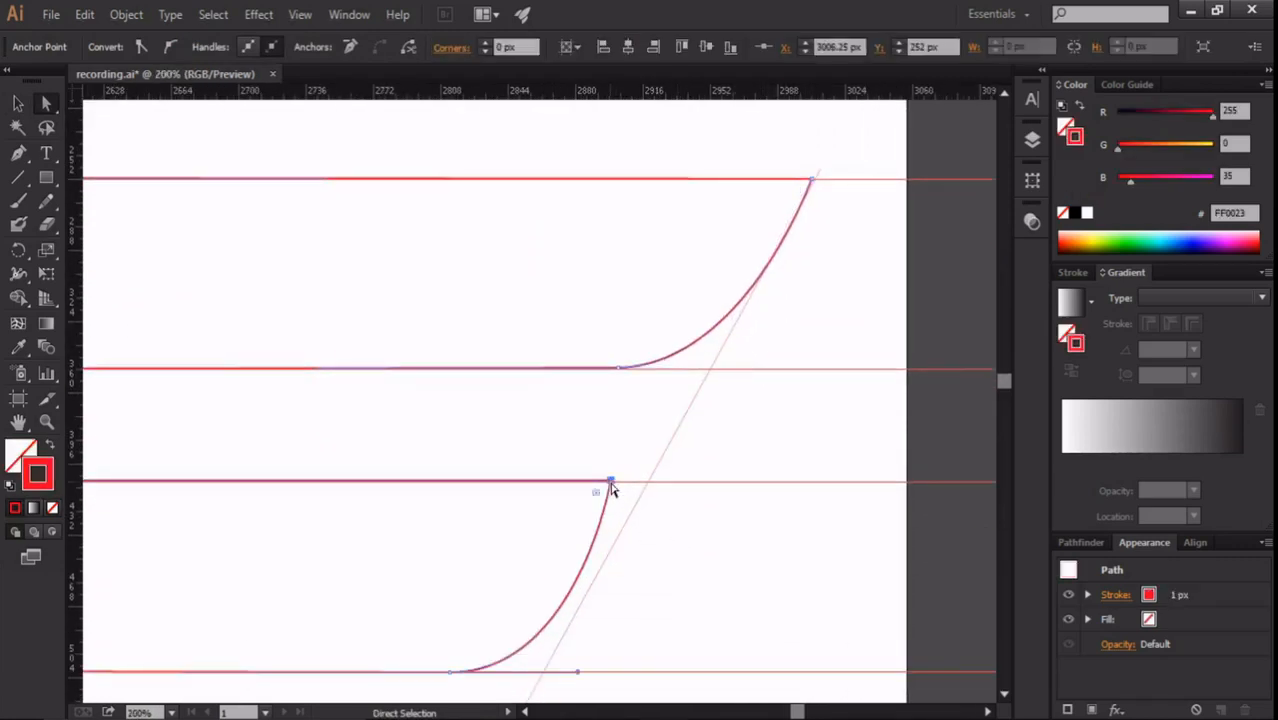
{"action": "left_click_drag", "start_coordinate": [610, 481], "coordinate": [650, 482]}
{"action": "scroll", "coordinate": [651, 430], "scroll_direction": "down", "scroll_amount": 3}
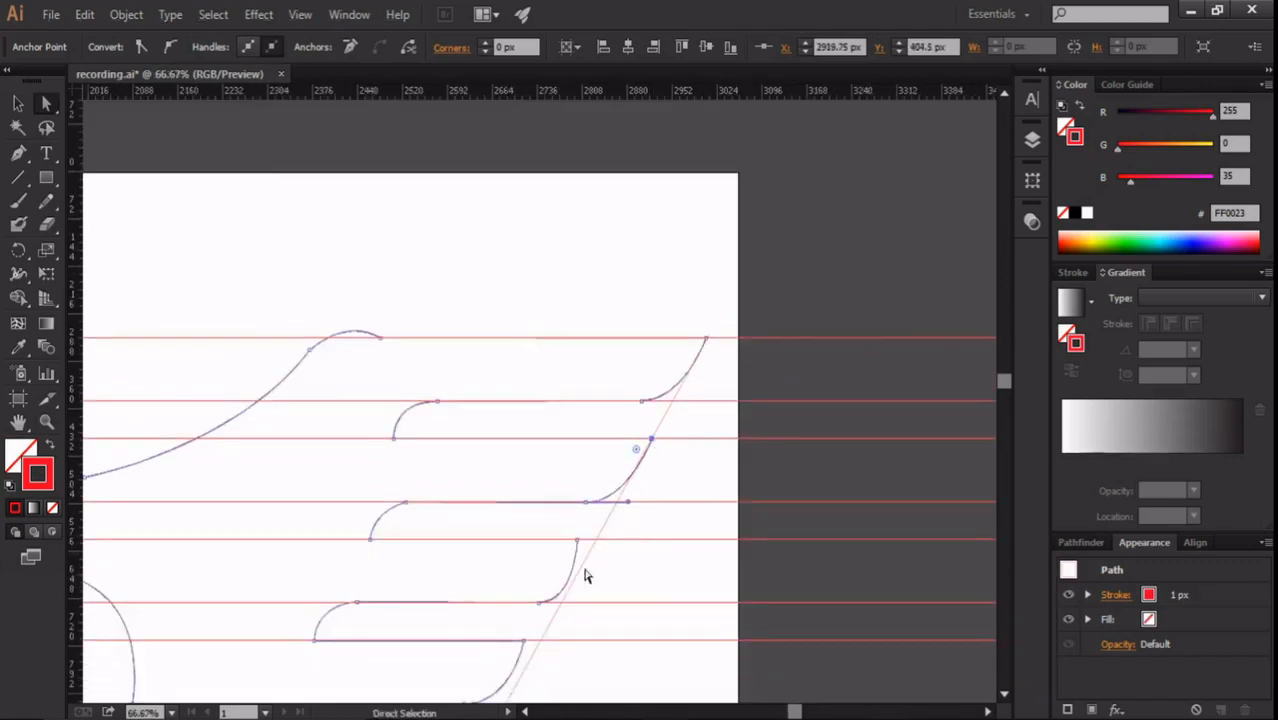
Step: Move the outer corner anchors of the third and fourth feathers onto the diagonal line
{"action": "scroll", "coordinate": [583, 565], "scroll_direction": "up", "scroll_amount": 2}
{"action": "left_click_drag", "start_coordinate": [587, 517], "coordinate": [618, 548]}
{"action": "scroll", "coordinate": [628, 522], "scroll_direction": "down", "scroll_amount": 2}
{"action": "scroll", "coordinate": [551, 551], "scroll_direction": "up", "scroll_amount": 3}
{"action": "scroll", "coordinate": [620, 550], "scroll_direction": "down", "scroll_amount": 4}
{"action": "scroll", "coordinate": [639, 551], "scroll_direction": "up", "scroll_amount": 1}
{"action": "scroll", "coordinate": [645, 548], "scroll_direction": "down", "scroll_amount": 2}
Step: Duplicate the diagonal line and place the copy along the feathers' inner notches
{"action": "key", "text": "v"}
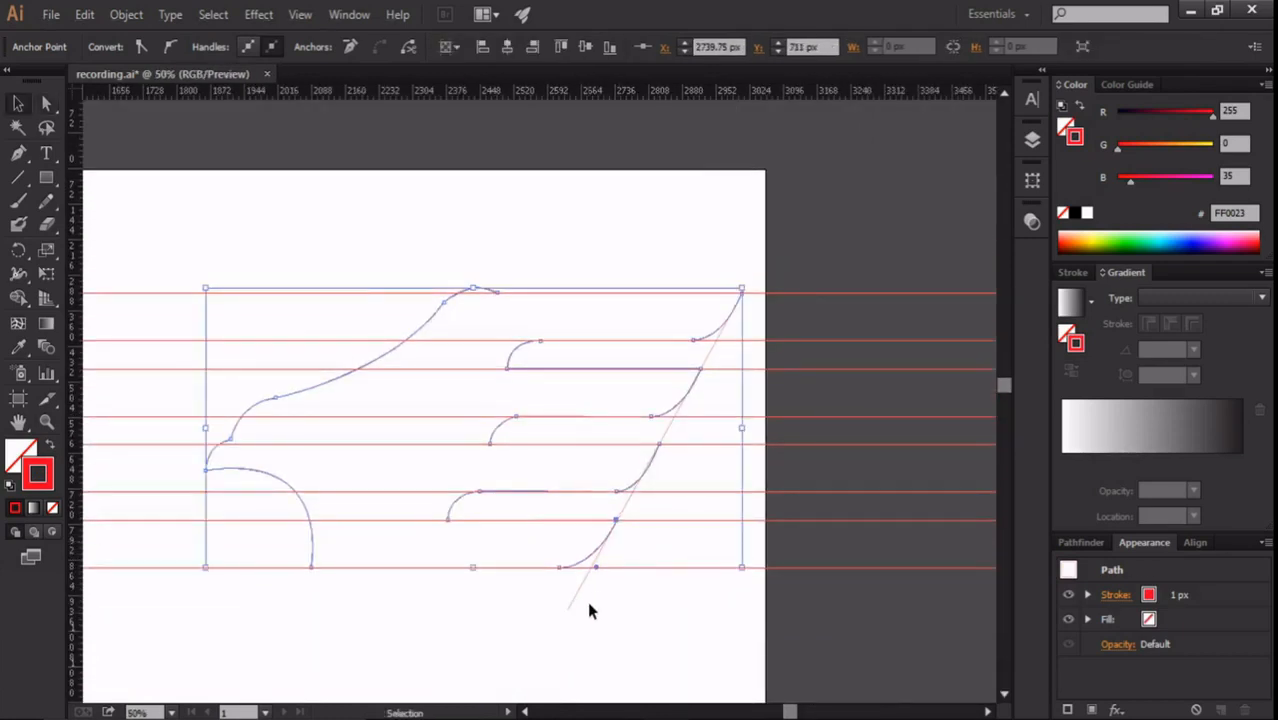
{"action": "left_click", "coordinate": [590, 598]}
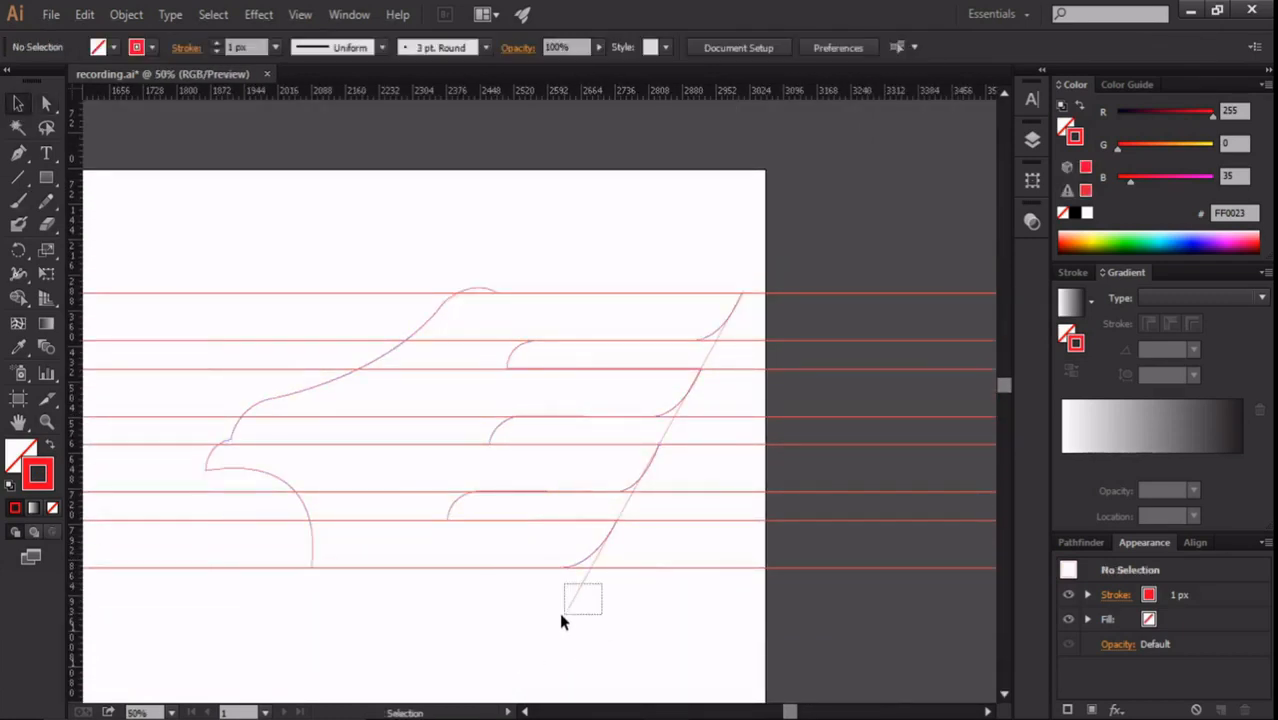
{"action": "left_click_drag", "start_coordinate": [561, 615], "coordinate": [400, 562]}
Step: Slide the inner notch corners together with their adjoining curve anchors along the guides to meet the copied diagonal line
{"action": "key", "text": "a"}
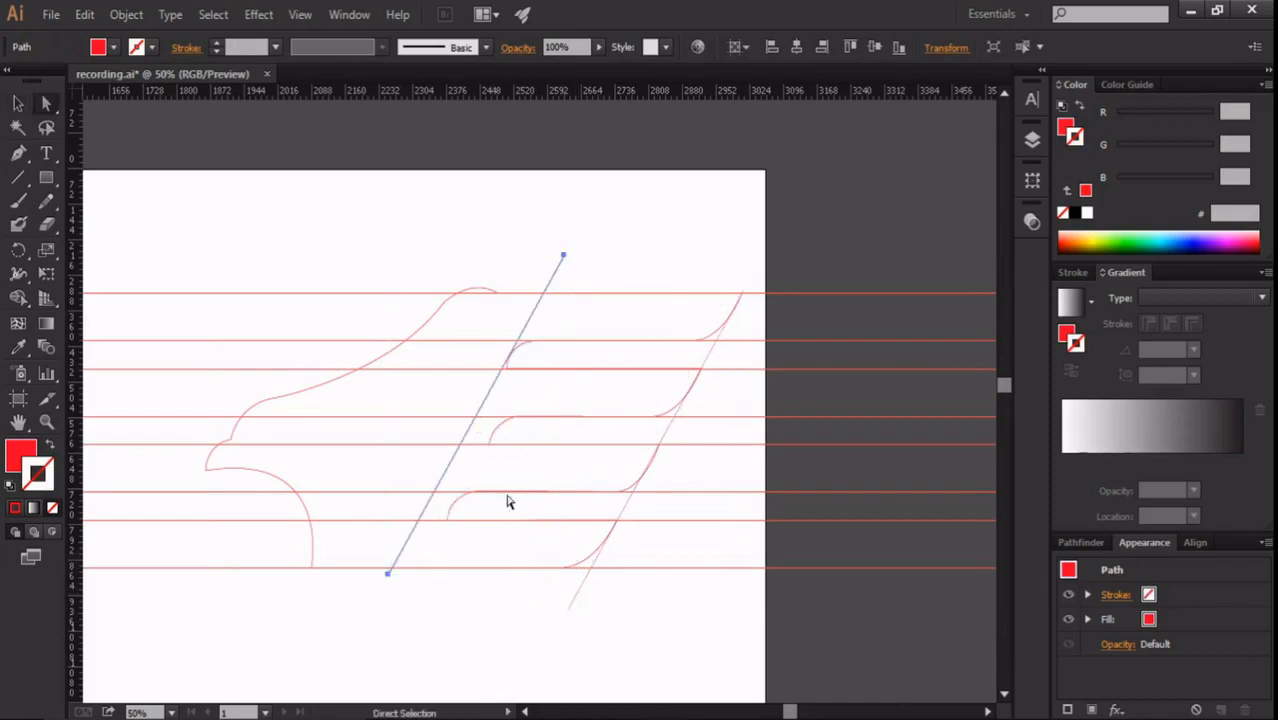
{"action": "scroll", "coordinate": [516, 364], "scroll_direction": "up", "scroll_amount": 3}
{"action": "scroll", "coordinate": [514, 374], "scroll_direction": "up", "scroll_amount": 1}
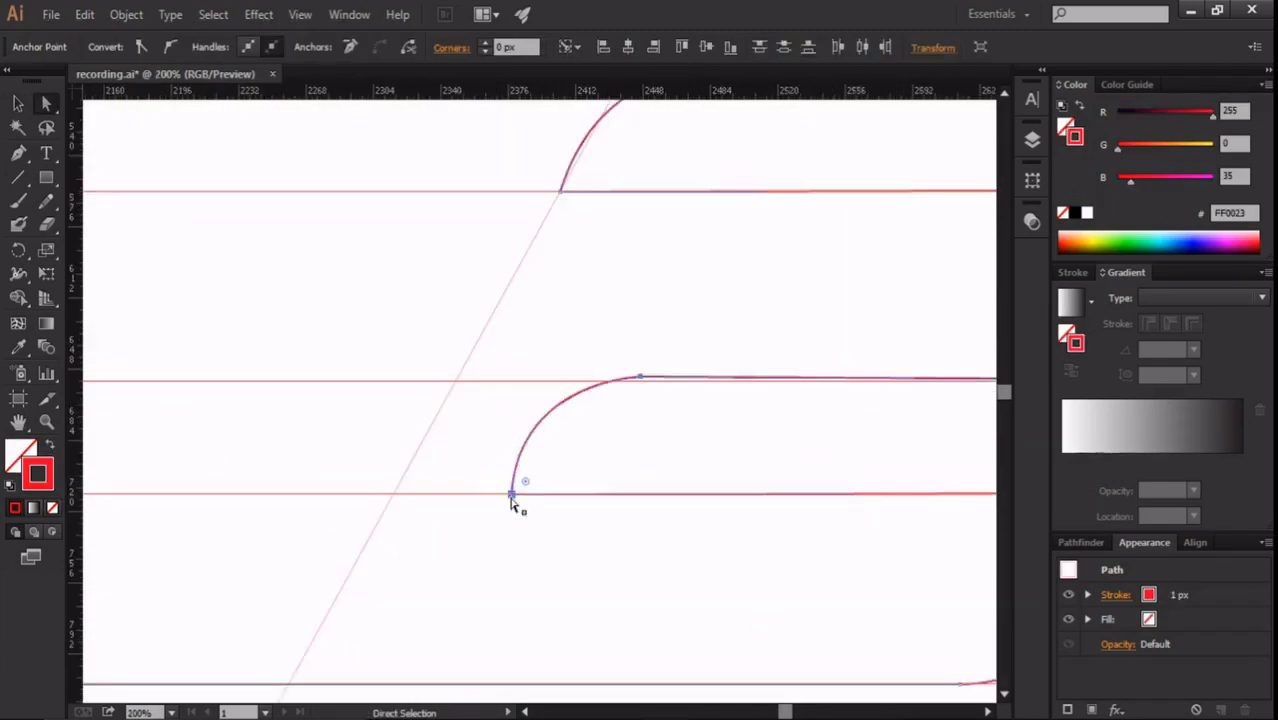
{"action": "left_click_drag", "start_coordinate": [512, 494], "coordinate": [403, 493]}
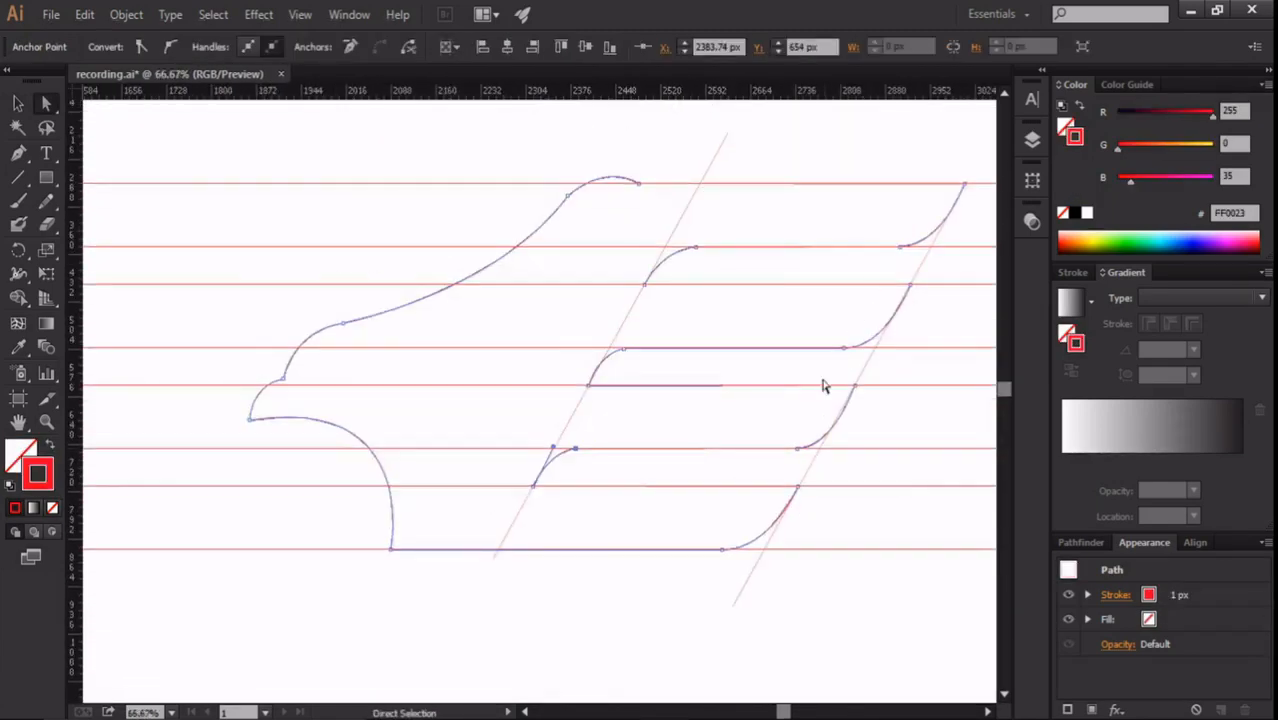
Step: Copy the inner and outer diagonal lines a short distance toward the feathers' middle as parallel construction lines
{"action": "key", "text": "v"}
{"action": "key", "text": "ctrl+a"}
{"action": "left_click", "coordinate": [719, 148]}
{"action": "left_click_drag", "start_coordinate": [719, 148], "coordinate": [733, 151]}
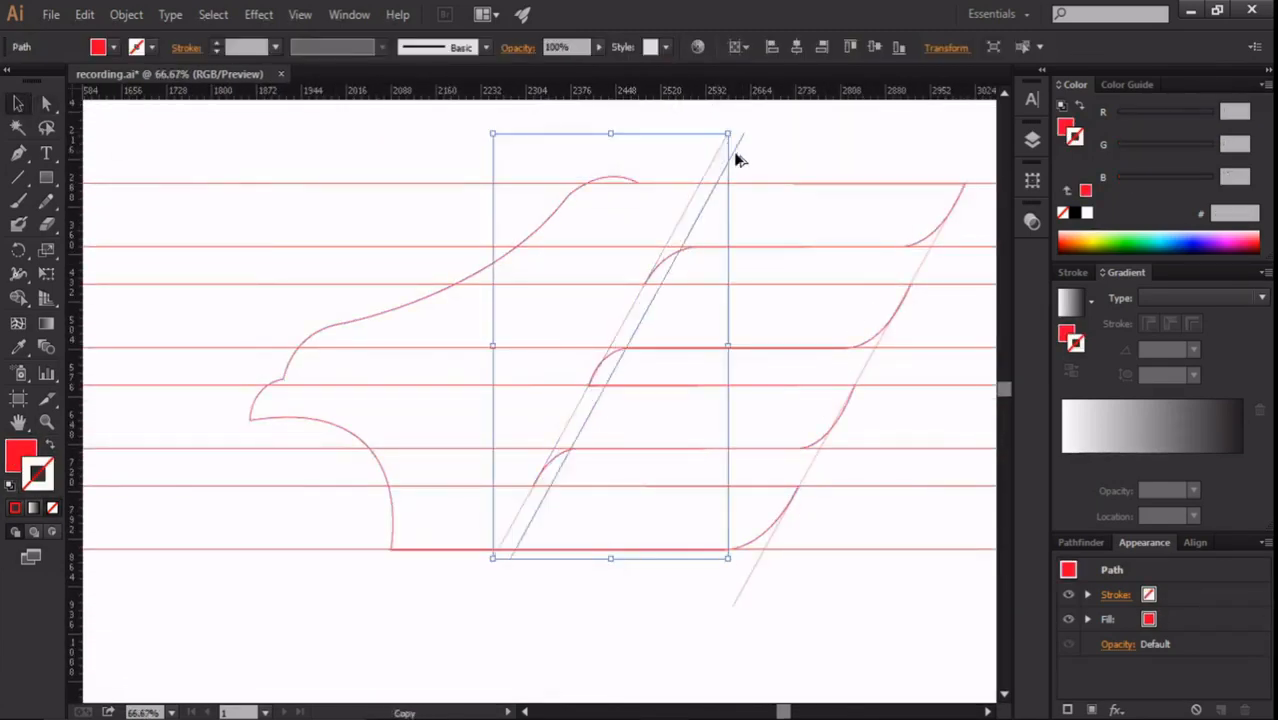
Step: Snap the outer anchor of the top feather's lower edge to the new diagonal line and level its handle with the guide
{"action": "left_click", "coordinate": [594, 271]}
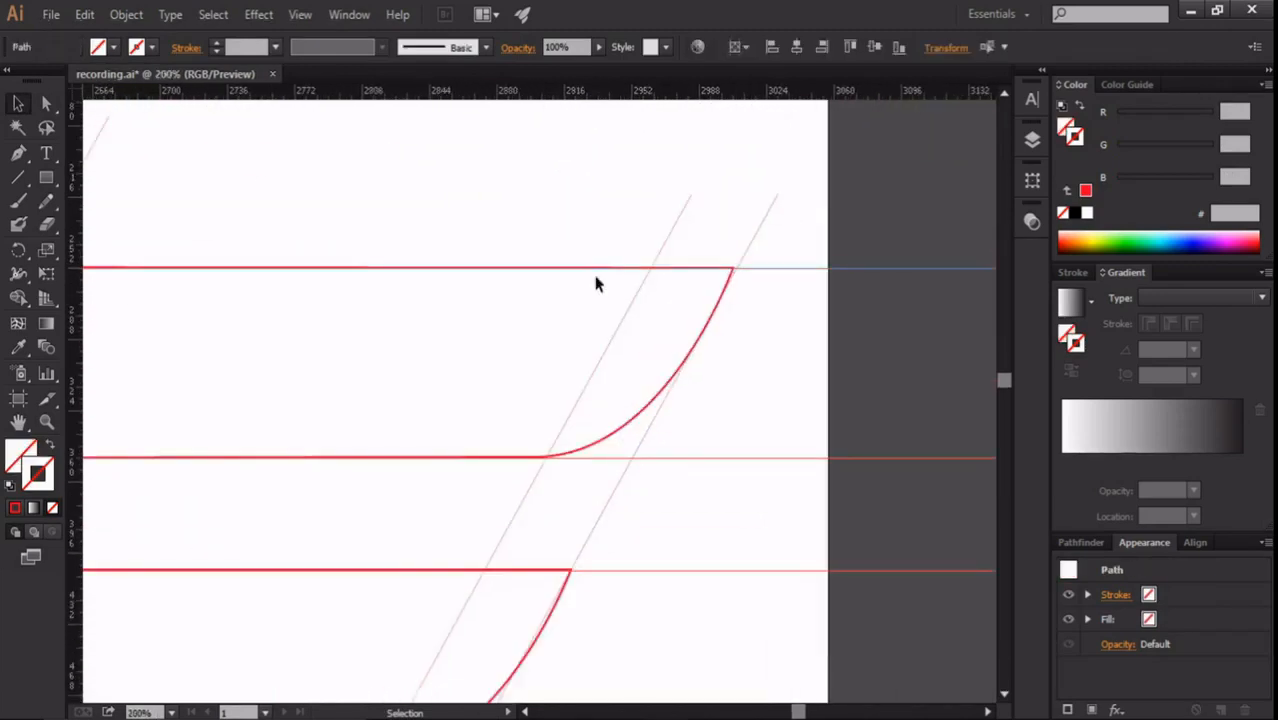
{"action": "scroll", "coordinate": [594, 278], "scroll_direction": "down", "scroll_amount": 2}
{"action": "left_click", "coordinate": [582, 357]}
{"action": "scroll", "coordinate": [566, 368], "scroll_direction": "up", "scroll_amount": 2}
{"action": "key", "text": "a"}
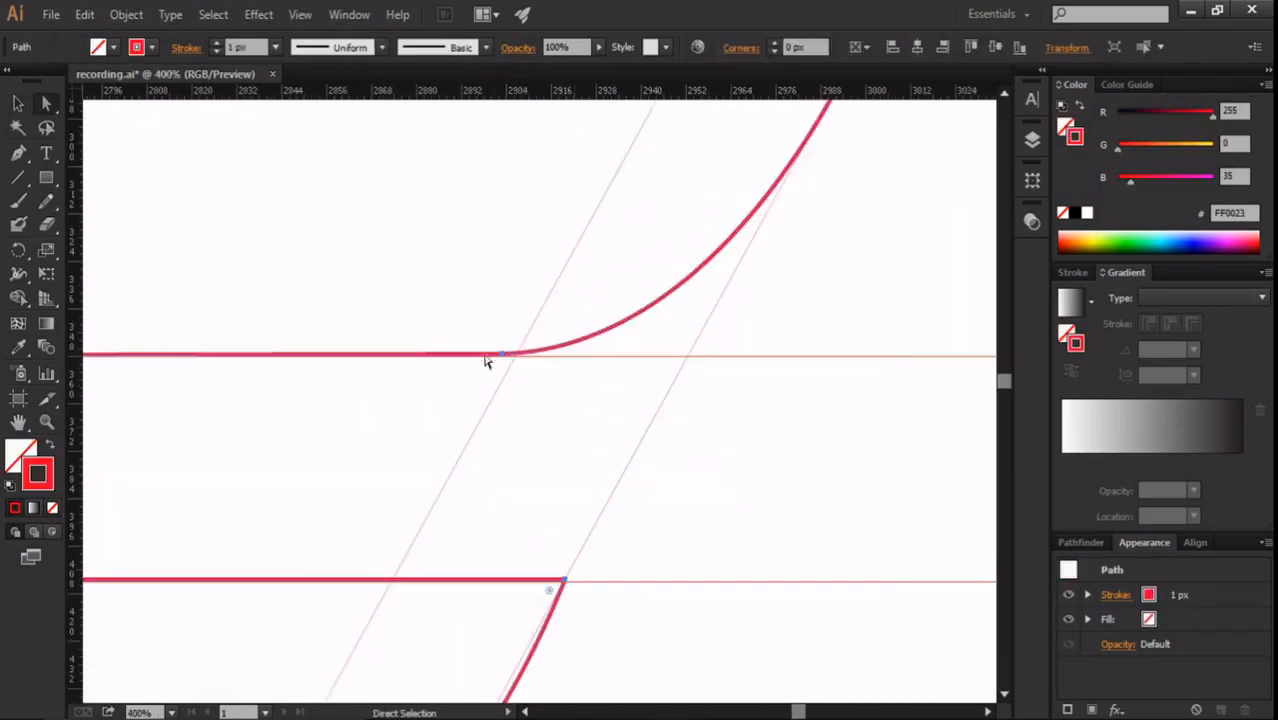
{"action": "left_click_drag", "start_coordinate": [511, 354], "coordinate": [518, 357]}
{"action": "left_click_drag", "start_coordinate": [769, 347], "coordinate": [769, 357]}
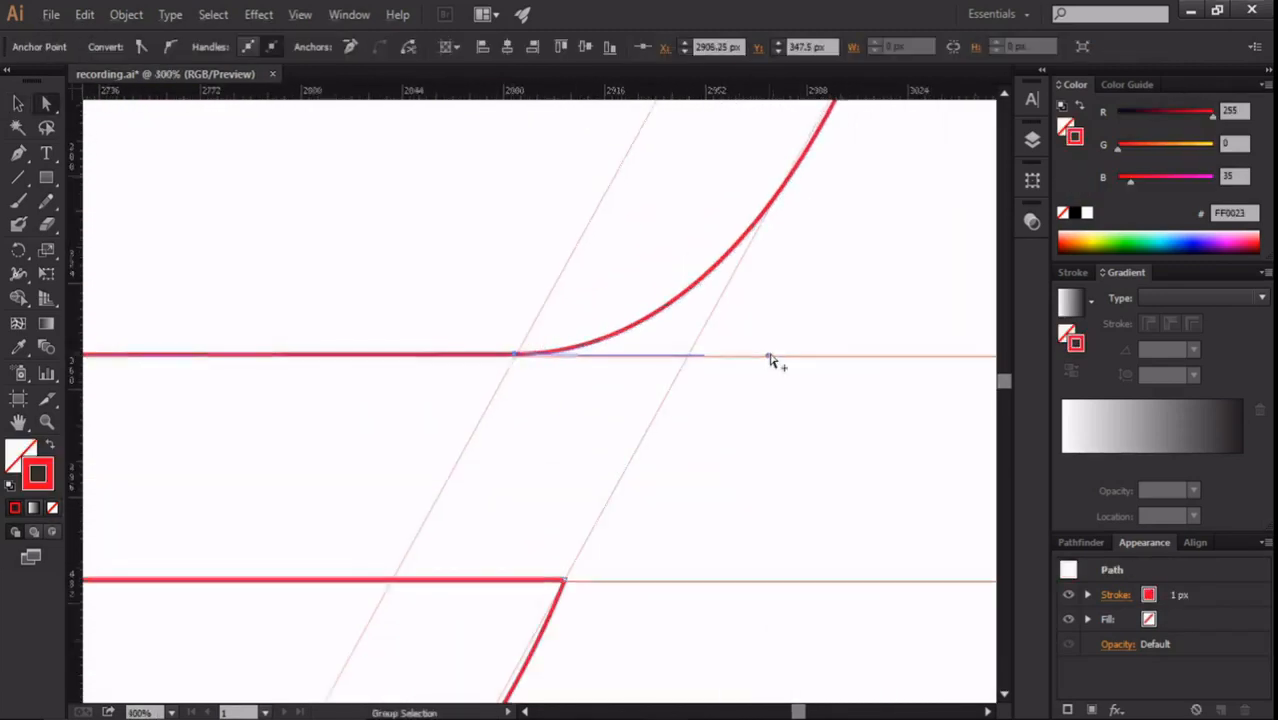
Step: Align the outer anchor and handle of the second feather's lower edge with the new diagonal line and the fourth guide
{"action": "scroll", "coordinate": [769, 358], "scroll_direction": "down", "scroll_amount": 2}
{"action": "left_click", "coordinate": [469, 467]}
{"action": "scroll", "coordinate": [469, 467], "scroll_direction": "up", "scroll_amount": 3}
{"action": "left_click_drag", "start_coordinate": [464, 463], "coordinate": [465, 462]}
{"action": "scroll", "coordinate": [465, 465], "scroll_direction": "down", "scroll_amount": 4}
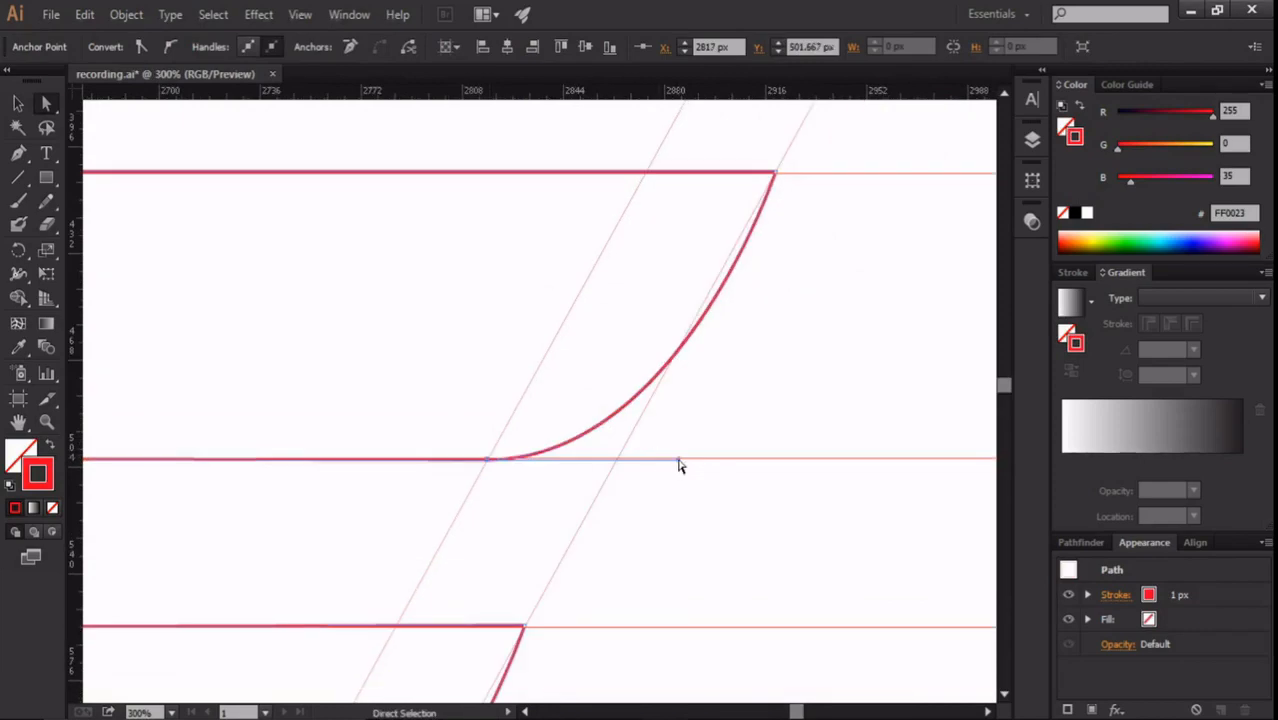
Step: Place the outer anchor of the third feather's lower edge on the new diagonal line and level its handle on the sixth guide
{"action": "scroll", "coordinate": [679, 462], "scroll_direction": "up", "scroll_amount": 3}
{"action": "left_click_drag", "start_coordinate": [700, 380], "coordinate": [673, 381]}
{"action": "scroll", "coordinate": [740, 430], "scroll_direction": "down", "scroll_amount": 2}
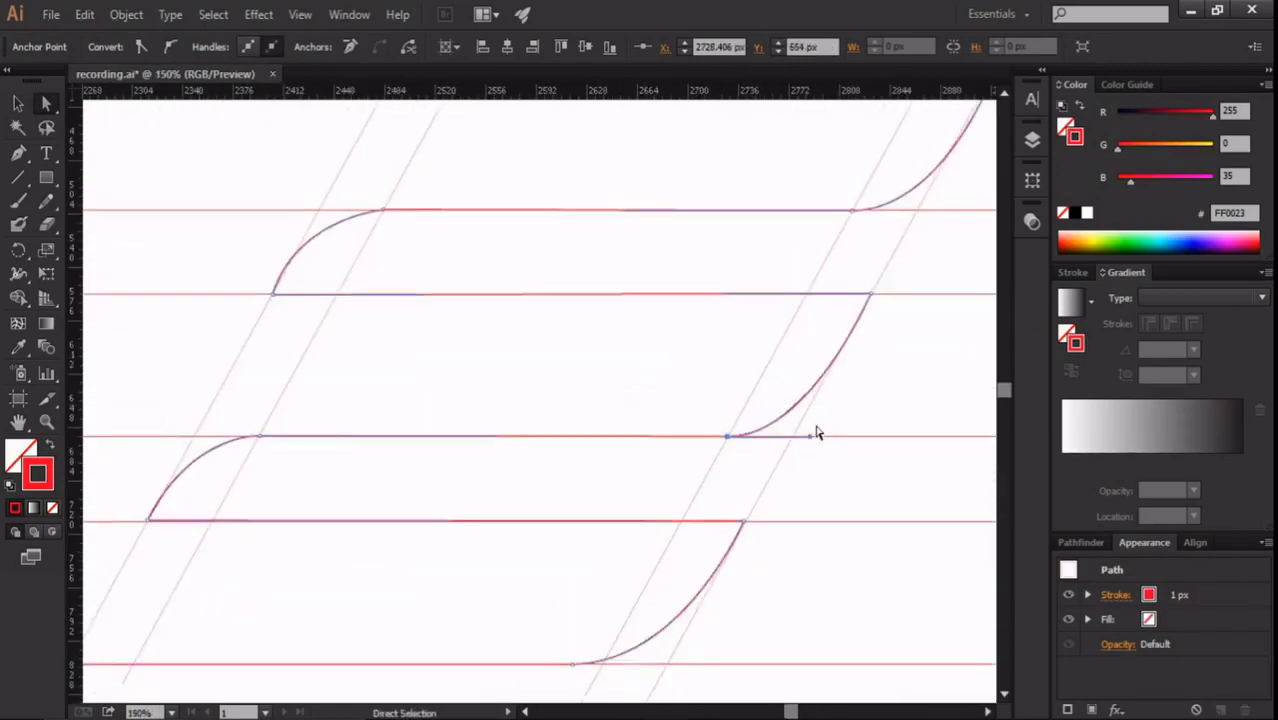
{"action": "scroll", "coordinate": [809, 436], "scroll_direction": "up", "scroll_amount": 2}
{"action": "left_click_drag", "start_coordinate": [811, 435], "coordinate": [810, 437]}
Step: Move the outer anchor of the fourth feather's lower edge to the new diagonal line and adjust its handle along the eighth guide
{"action": "scroll", "coordinate": [806, 438], "scroll_direction": "down", "scroll_amount": 4}
{"action": "left_click", "coordinate": [573, 521]}
{"action": "scroll", "coordinate": [583, 534], "scroll_direction": "up", "scroll_amount": 2}
{"action": "left_click_drag", "start_coordinate": [562, 510], "coordinate": [627, 511]}
{"action": "scroll", "coordinate": [731, 523], "scroll_direction": "down", "scroll_amount": 2}
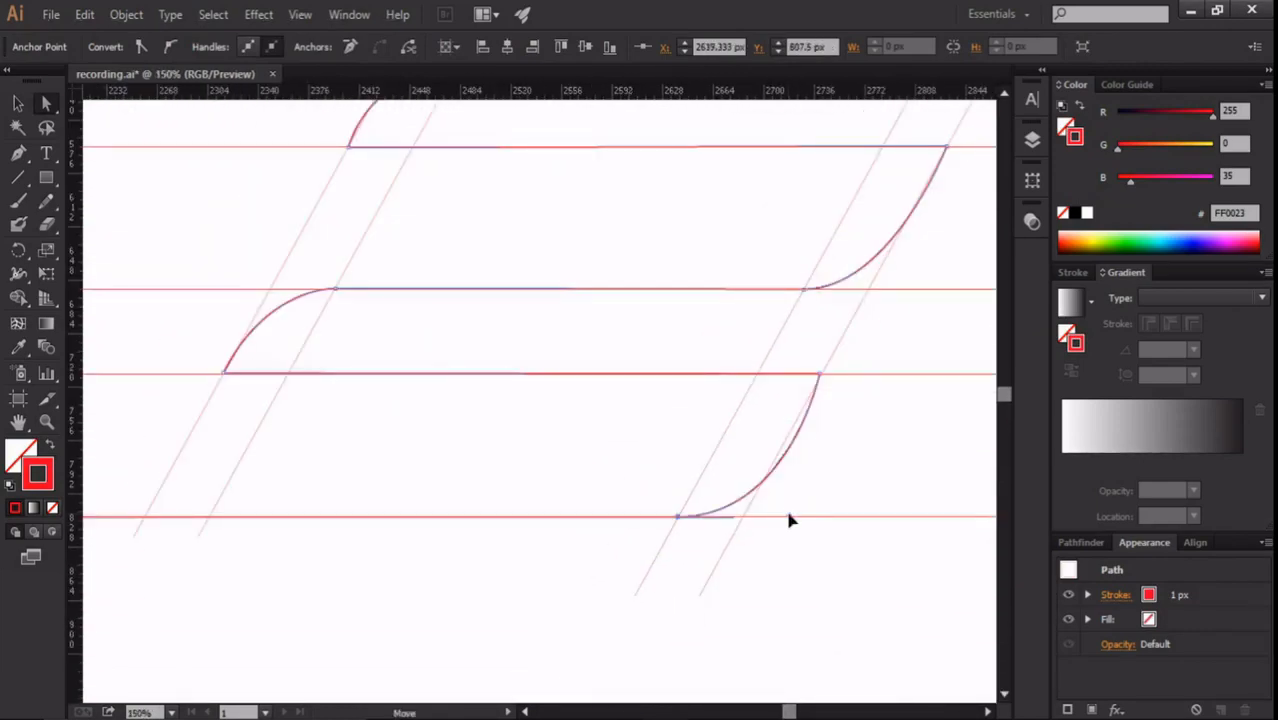
{"action": "left_click_drag", "start_coordinate": [788, 514], "coordinate": [785, 515]}
{"action": "left_click", "coordinate": [791, 533]}
Step: Select all eight horizontal guides and hide them
{"action": "scroll", "coordinate": [795, 533], "scroll_direction": "down", "scroll_amount": 3}
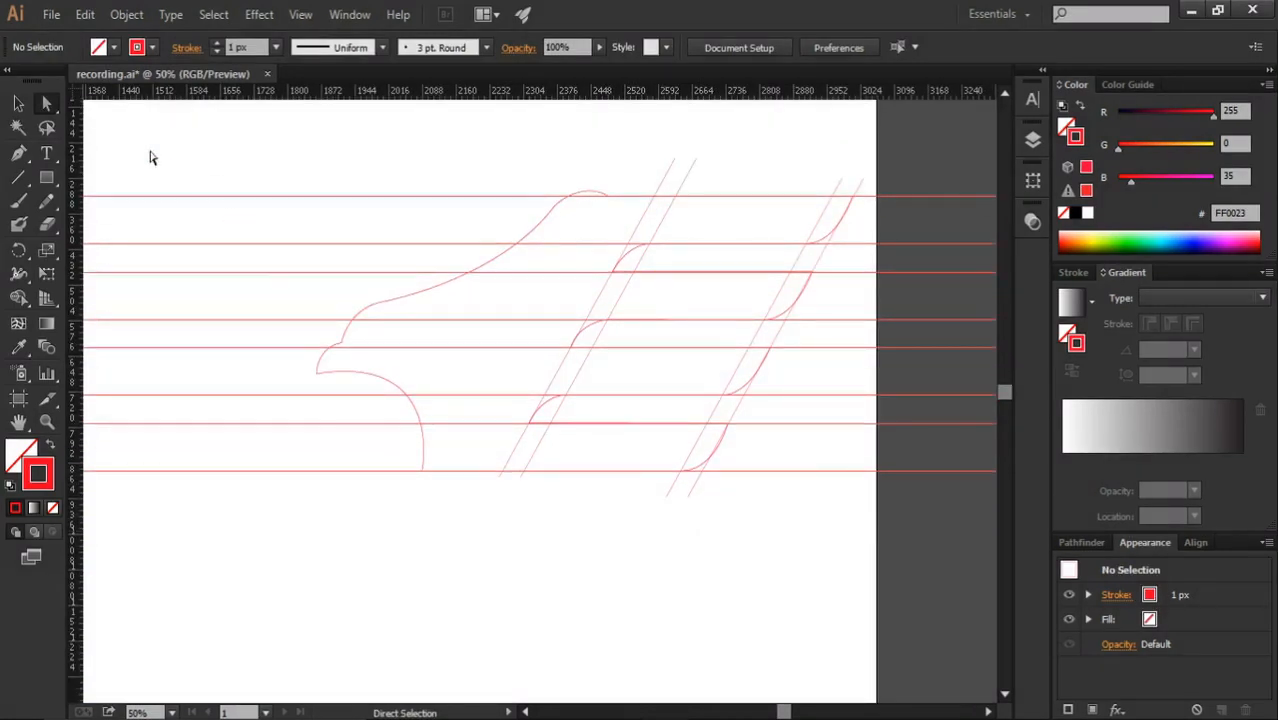
{"action": "scroll", "coordinate": [315, 266], "scroll_direction": "down", "scroll_amount": 2}
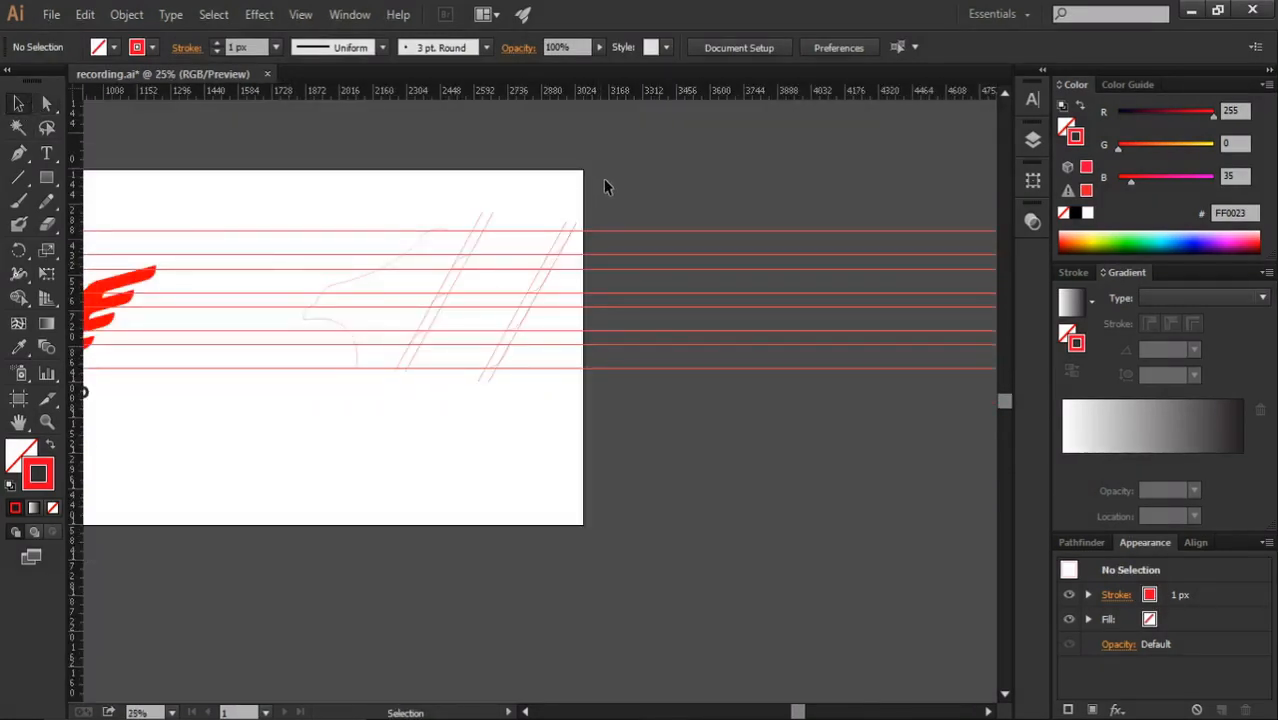
{"action": "left_click_drag", "start_coordinate": [681, 432], "coordinate": [681, 432]}
{"action": "left_click_drag", "start_coordinate": [559, 456], "coordinate": [645, 504]}
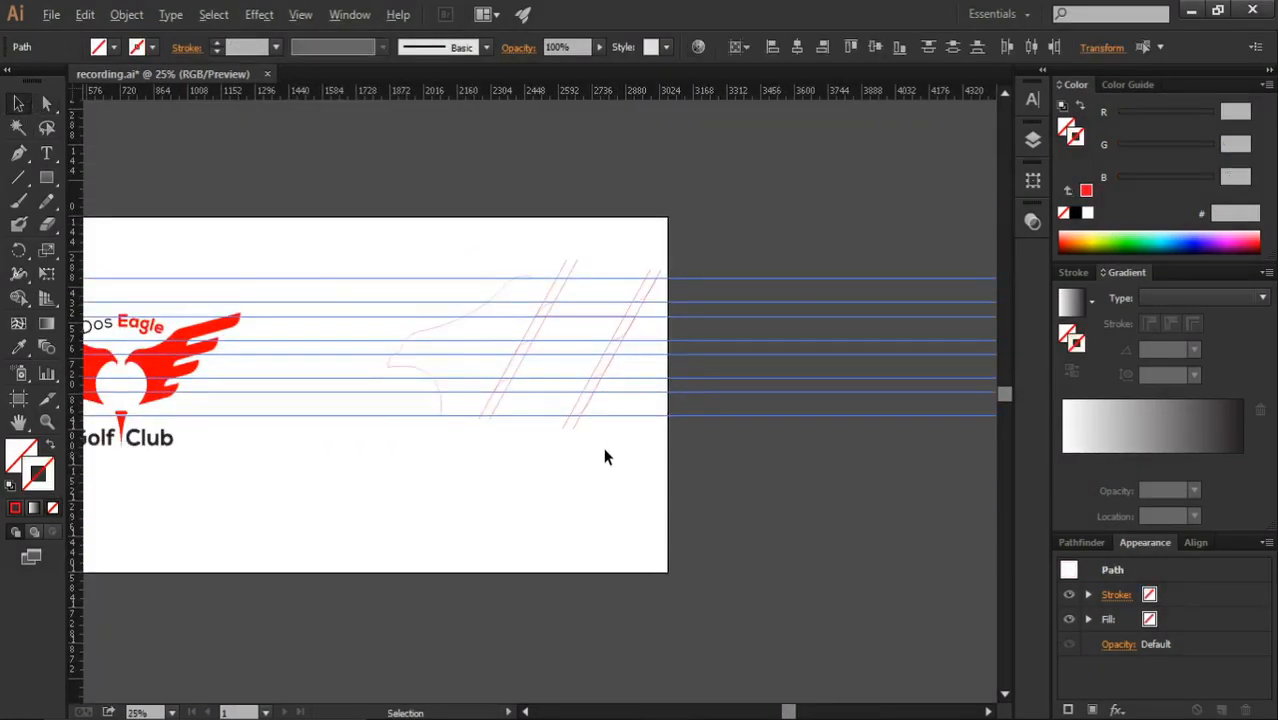
{"action": "scroll", "coordinate": [603, 447], "scroll_direction": "up", "scroll_amount": 1}
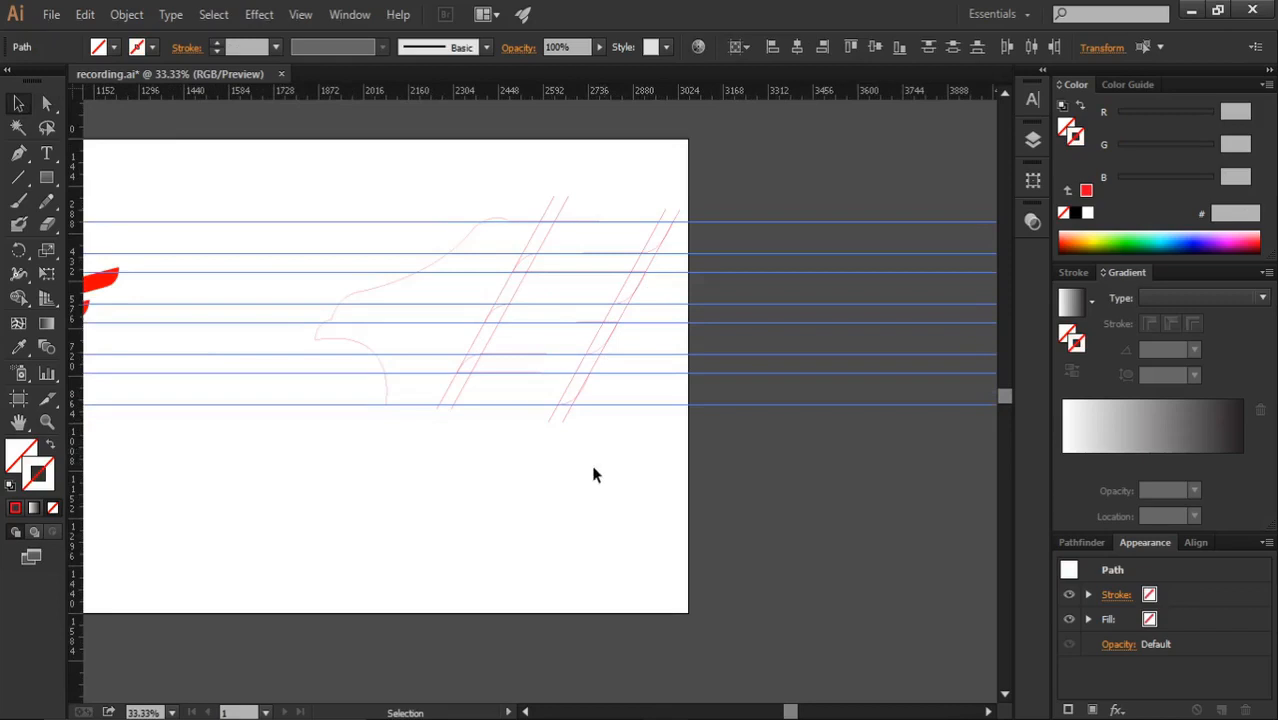
{"action": "left_click", "coordinate": [115, 17]}
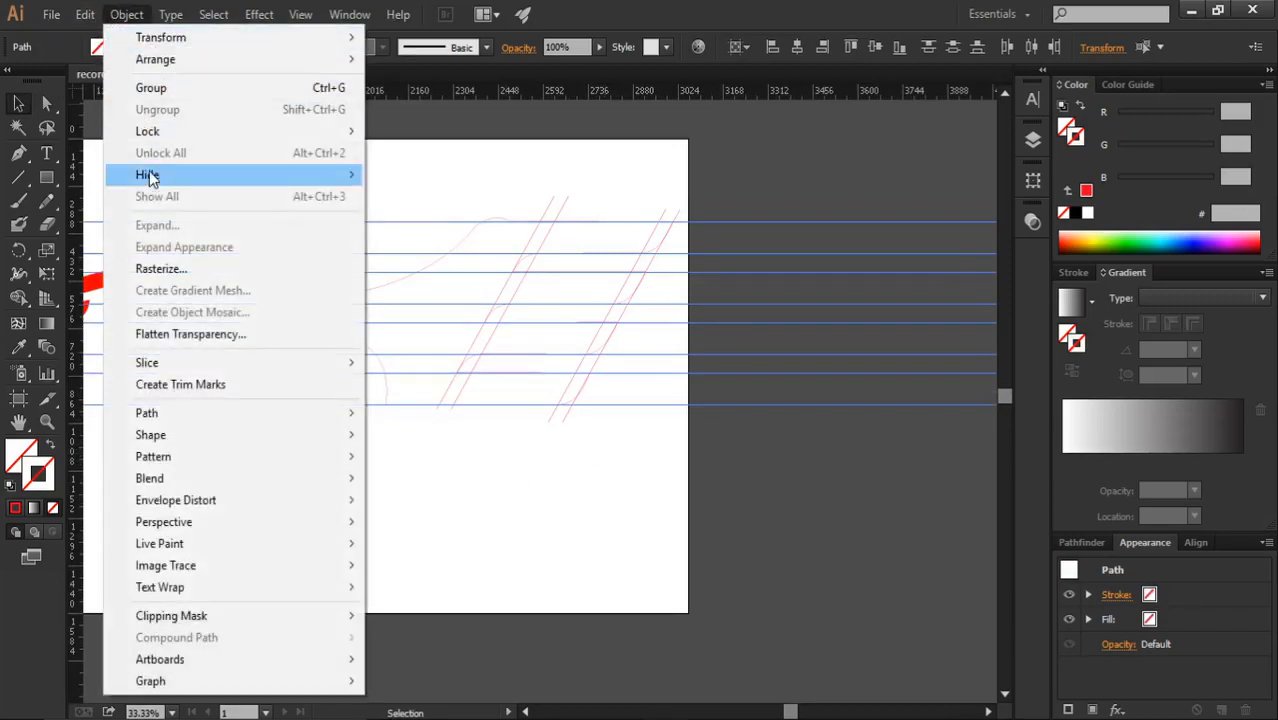
{"action": "mouse_move", "coordinate": [150, 177]}
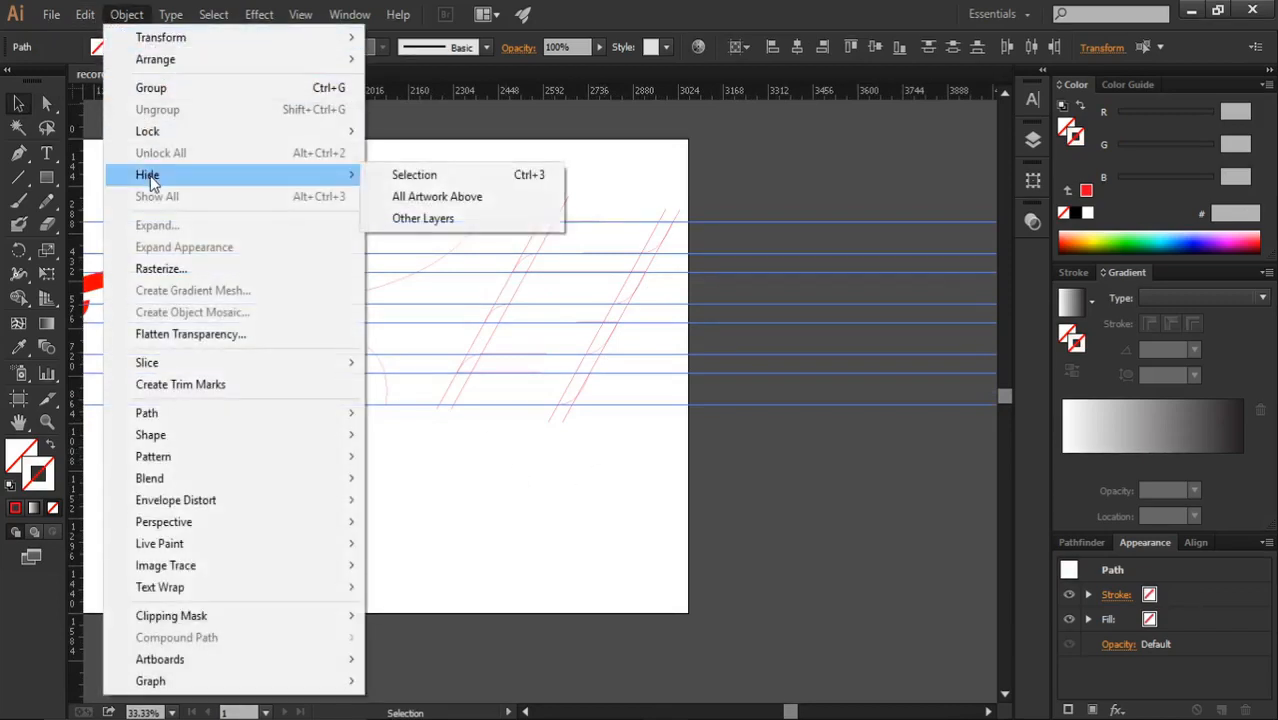
{"action": "left_click", "coordinate": [428, 178]}
Step: Nudge the outer anchor of the top feather's lower edge slightly downward
{"action": "scroll", "coordinate": [625, 342], "scroll_direction": "up", "scroll_amount": 5}
{"action": "key", "text": "a"}
{"action": "left_click", "coordinate": [678, 265]}
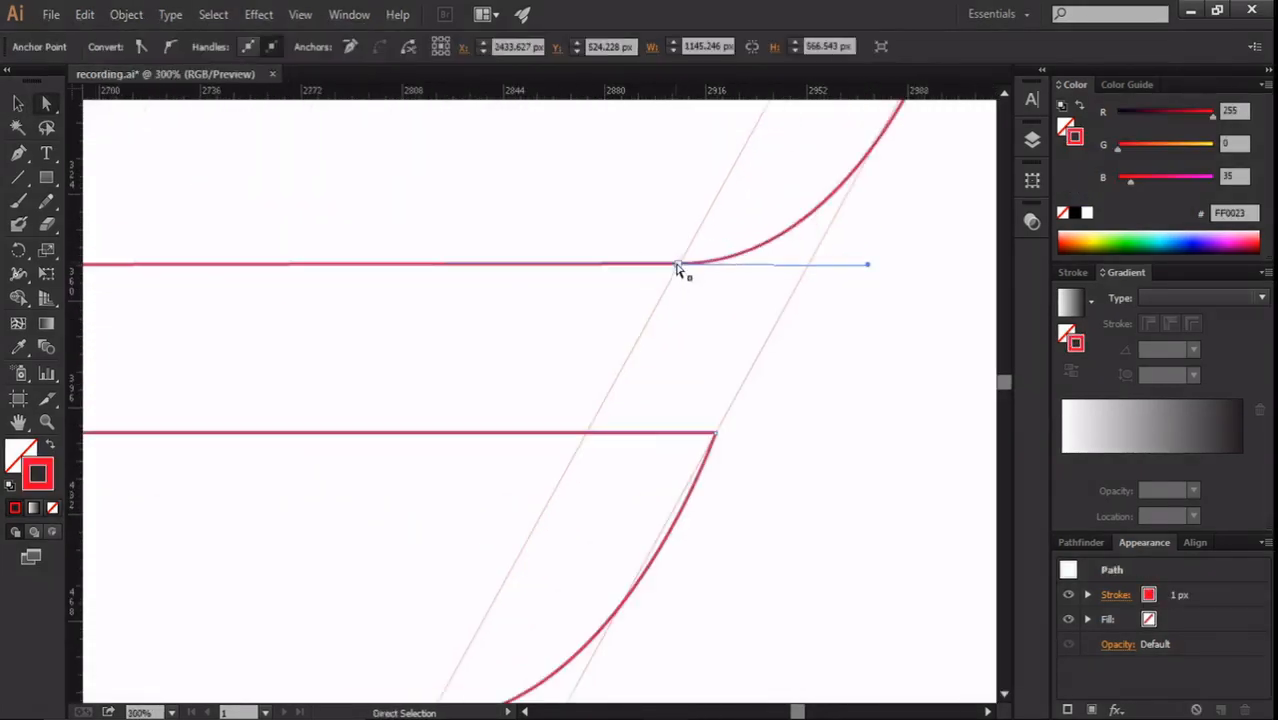
{"action": "left_click_drag", "start_coordinate": [678, 266], "coordinate": [678, 271]}
{"action": "left_click", "coordinate": [698, 308]}
Step: Select both pairs of diagonal construction lines and delete them
{"action": "scroll", "coordinate": [706, 340], "scroll_direction": "down", "scroll_amount": 5}
{"action": "scroll", "coordinate": [700, 380], "scroll_direction": "up", "scroll_amount": 1}
{"action": "key", "text": "v"}
{"action": "left_click_drag", "start_coordinate": [506, 183], "coordinate": [626, 213]}
{"action": "left_click_drag", "start_coordinate": [736, 203], "coordinate": [798, 224]}
{"action": "key", "text": "Delete"}
Step: Select the wing outline, scale it down and reposition it on the artboard
{"action": "left_click_drag", "start_coordinate": [747, 356], "coordinate": [741, 342]}
{"action": "left_click", "coordinate": [520, 392]}
{"action": "scroll", "coordinate": [510, 398], "scroll_direction": "down", "scroll_amount": 1}
{"action": "left_click_drag", "start_coordinate": [510, 398], "coordinate": [473, 381]}
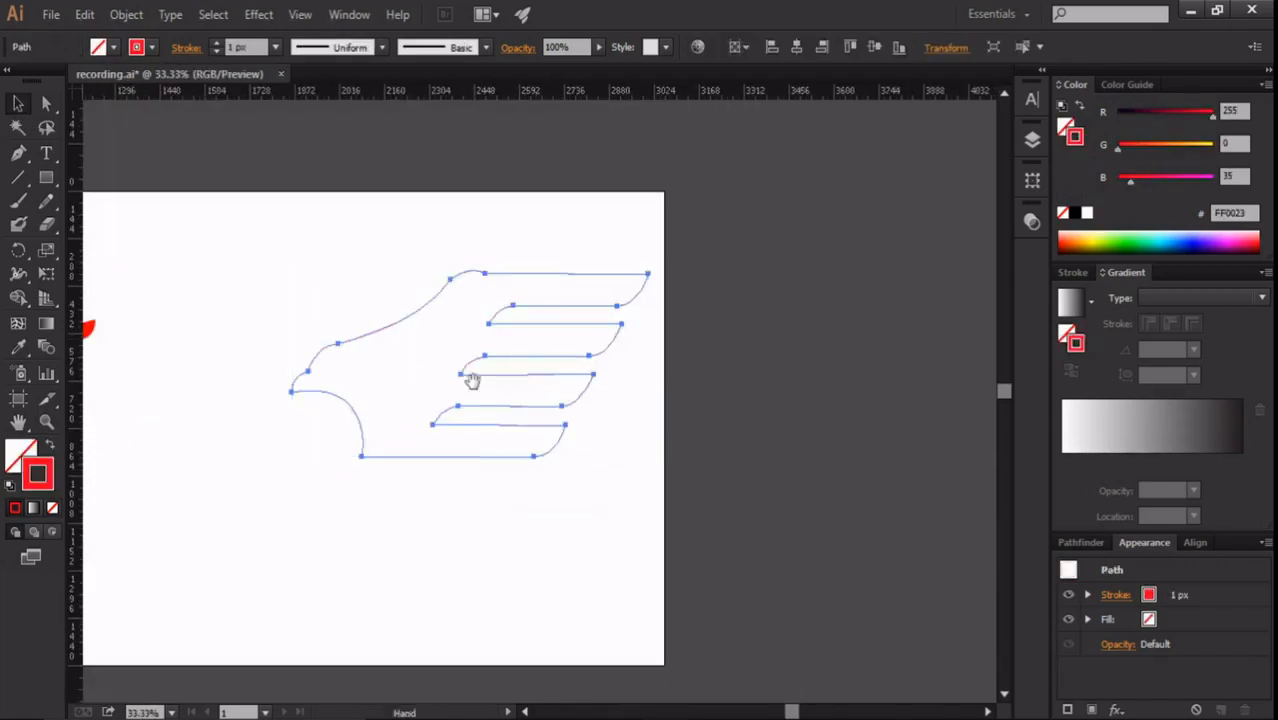
{"action": "left_click", "coordinate": [508, 491]}
Step: Adjust the curve handle of the top feather's inner anchor to flatten the rounded shoulder
{"action": "scroll", "coordinate": [573, 394], "scroll_direction": "up", "scroll_amount": 4}
{"action": "key", "text": "a"}
{"action": "left_click", "coordinate": [650, 311]}
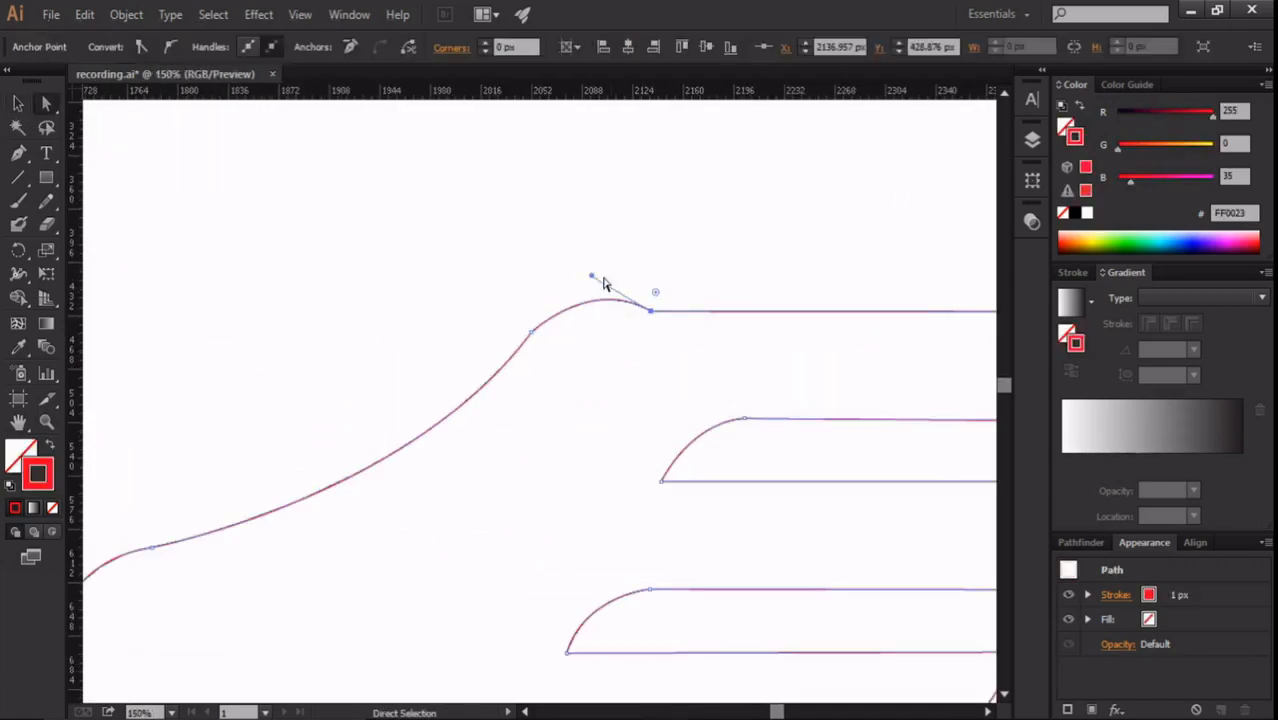
{"action": "left_click", "coordinate": [588, 279]}
{"action": "left_click", "coordinate": [590, 301]}
{"action": "mouse_move", "coordinate": [592, 275]}
{"action": "left_mouse_down"}
{"action": "mouse_move", "coordinate": [570, 282]}
{"action": "mouse_move", "coordinate": [584, 279]}
{"action": "left_mouse_up"}
Step: Select the outer end anchors of all four feathers and raise them together so the feathers slant upward
{"action": "scroll", "coordinate": [580, 268], "scroll_direction": "down", "scroll_amount": 1}
{"action": "scroll", "coordinate": [531, 297], "scroll_direction": "down", "scroll_amount": 1}
{"action": "left_click", "coordinate": [531, 291]}
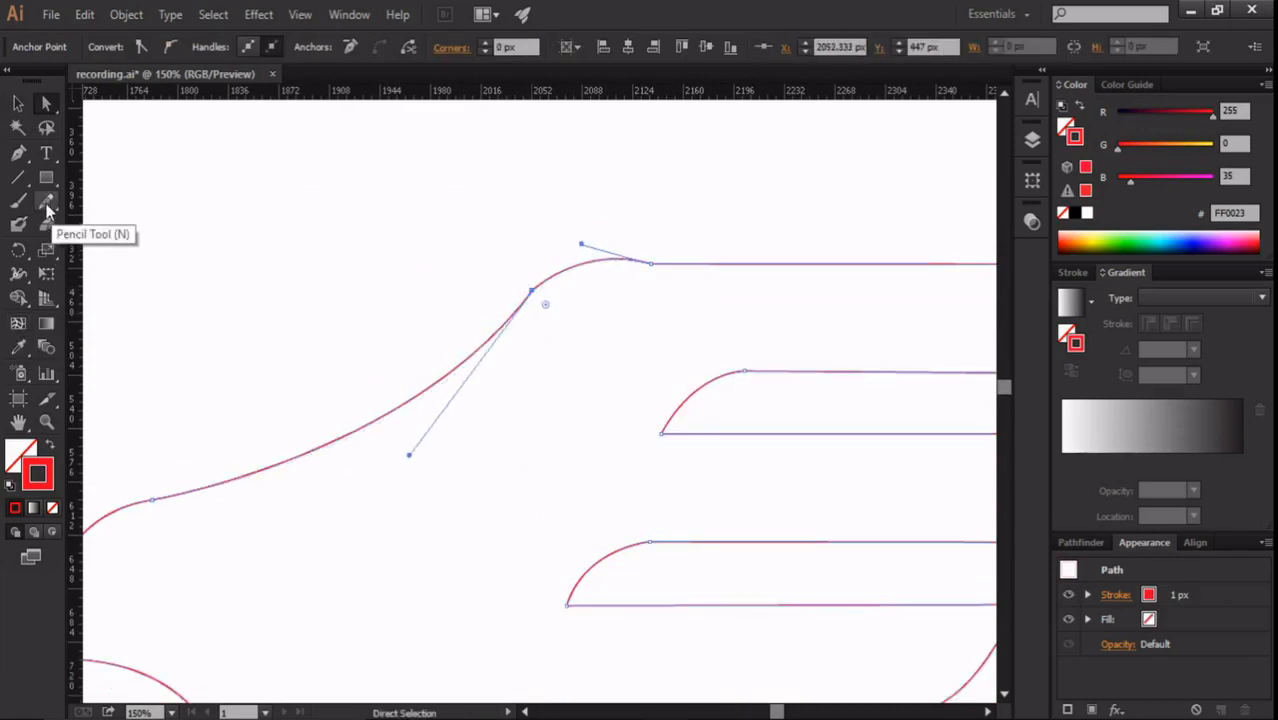
{"action": "key", "text": "ctrl+minus"}
{"action": "key", "text": "ctrl+minus"}
{"action": "key", "text": "ctrl+minus"}
{"action": "left_click_drag", "start_coordinate": [820, 252], "coordinate": [644, 546]}
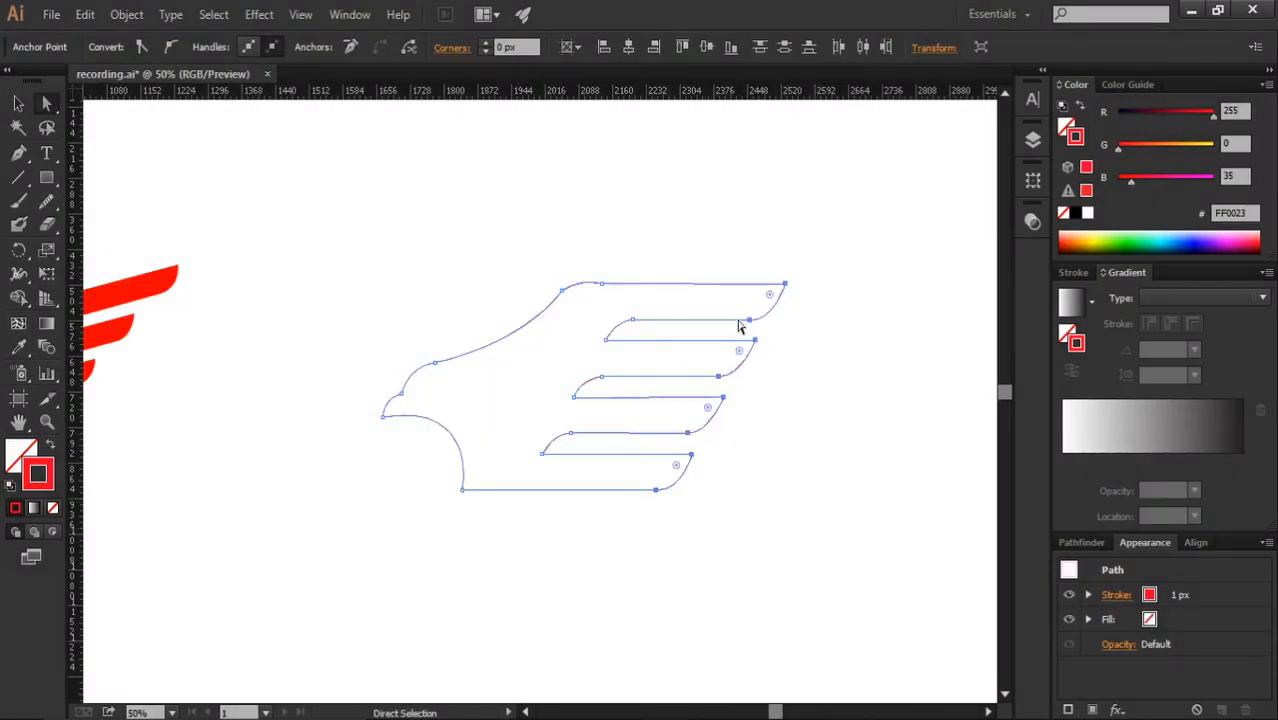
{"action": "left_click_drag", "start_coordinate": [785, 287], "coordinate": [787, 262]}
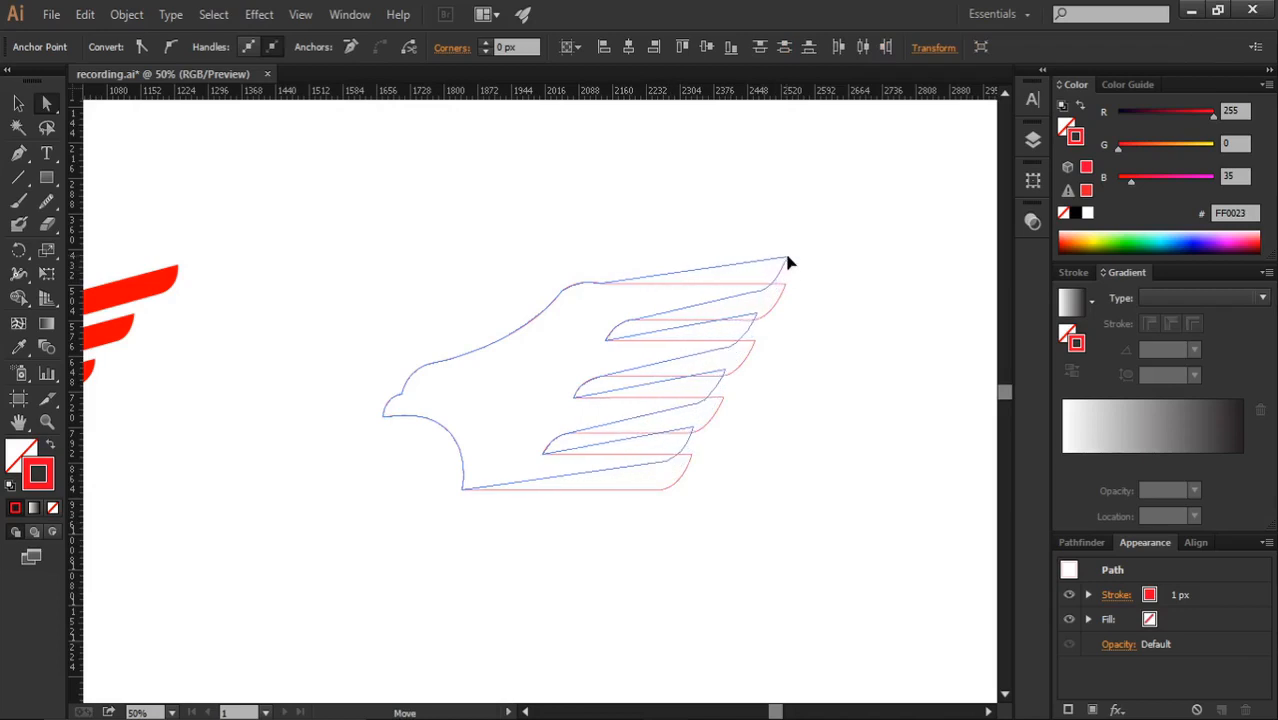
Step: Realign the curve handles at the lower outer anchors of the top two feathers with their slanted edges
{"action": "key", "text": "ctrl+plus"}
{"action": "key", "text": "ctrl+plus"}
{"action": "left_click", "coordinate": [904, 340]}
{"action": "left_click_drag", "start_coordinate": [903, 338], "coordinate": [847, 319]}
{"action": "left_click", "coordinate": [798, 329]}
{"action": "scroll", "coordinate": [620, 325], "scroll_direction": "down", "scroll_amount": 2}
{"action": "left_click", "coordinate": [561, 322]}
{"action": "scroll", "coordinate": [640, 330], "scroll_direction": "down", "scroll_amount": 2}
{"action": "left_click", "coordinate": [736, 346]}
{"action": "left_click_drag", "start_coordinate": [782, 345], "coordinate": [787, 332]}
{"action": "scroll", "coordinate": [640, 400], "scroll_direction": "down", "scroll_amount": 2}
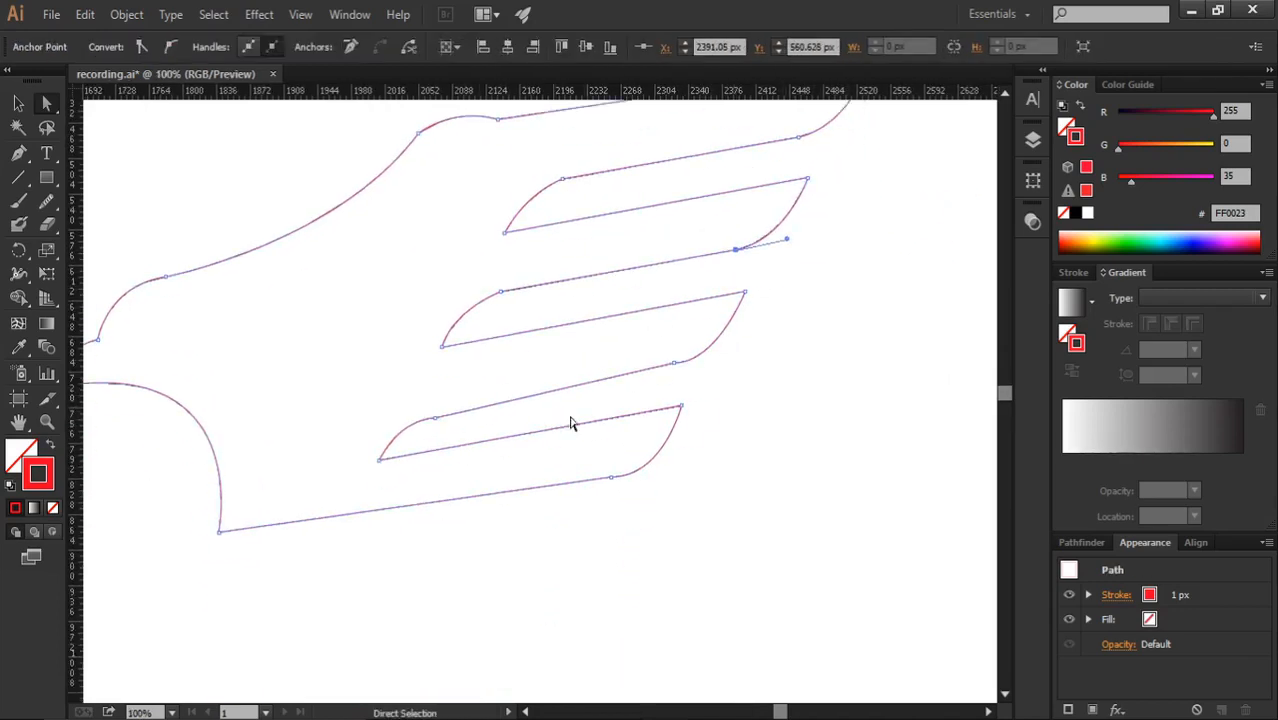
Step: Raise the upper inner anchor of the lowest feather gap and align the third feather's lower outer handle with its slanted edge
{"action": "left_click", "coordinate": [435, 418]}
{"action": "left_click_drag", "start_coordinate": [435, 418], "coordinate": [437, 402]}
{"action": "left_click_drag", "start_coordinate": [404, 400], "coordinate": [402, 416]}
{"action": "left_click_drag", "start_coordinate": [717, 362], "coordinate": [722, 354]}
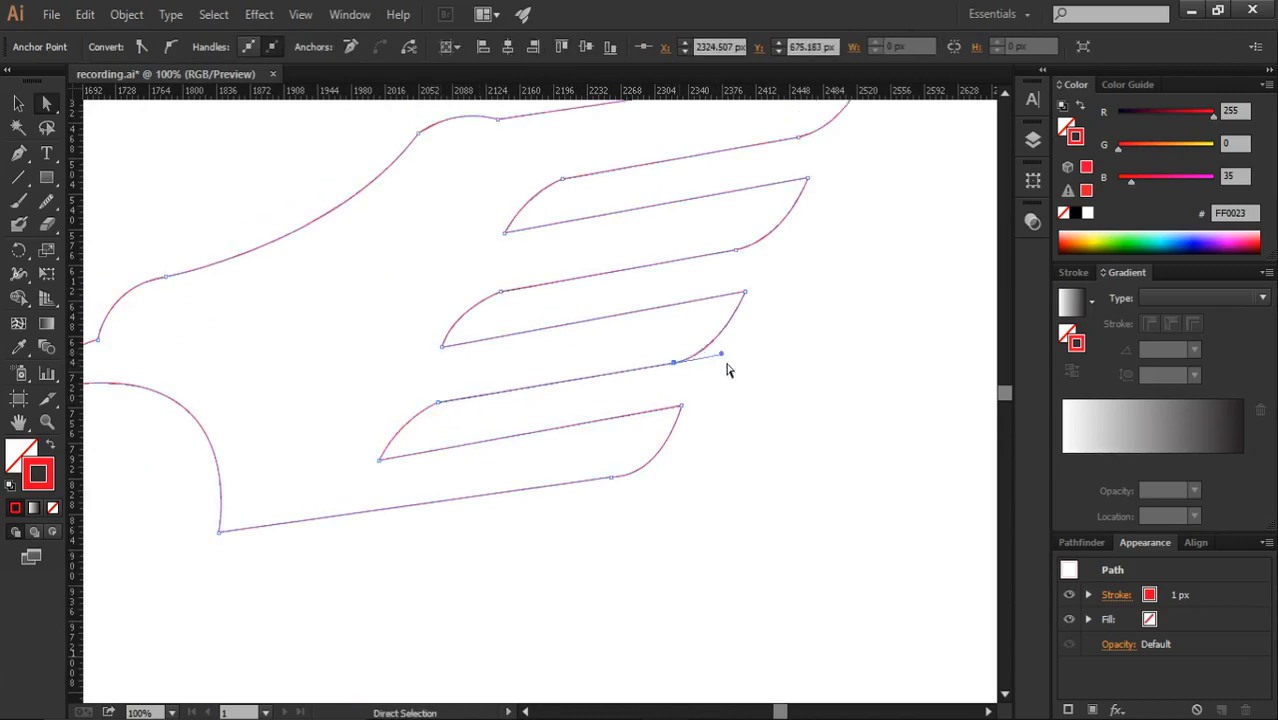
{"action": "scroll", "coordinate": [751, 390], "scroll_direction": "down", "scroll_amount": 1}
{"action": "scroll", "coordinate": [715, 335], "scroll_direction": "up", "scroll_amount": 2}
{"action": "scroll", "coordinate": [711, 328], "scroll_direction": "up", "scroll_amount": 1}
{"action": "left_click_drag", "start_coordinate": [583, 352], "coordinate": [581, 347]}
{"action": "left_click", "coordinate": [740, 414]}
{"action": "scroll", "coordinate": [730, 350], "scroll_direction": "down", "scroll_amount": 3}
{"action": "scroll", "coordinate": [680, 386], "scroll_direction": "up", "scroll_amount": 4}
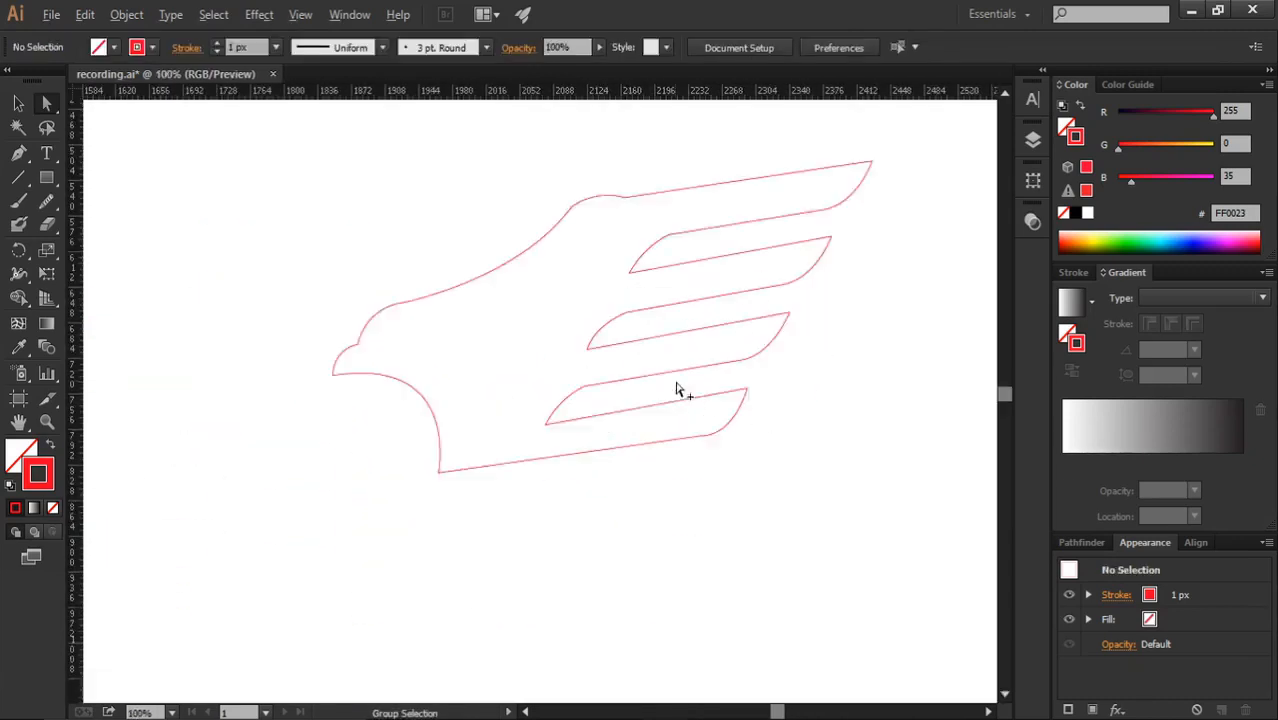
Step: Pull out the curve handles at the inner ends of the feather gaps to make them rounder
{"action": "left_click", "coordinate": [506, 404]}
{"action": "left_click", "coordinate": [533, 396]}
{"action": "left_click", "coordinate": [539, 388]}
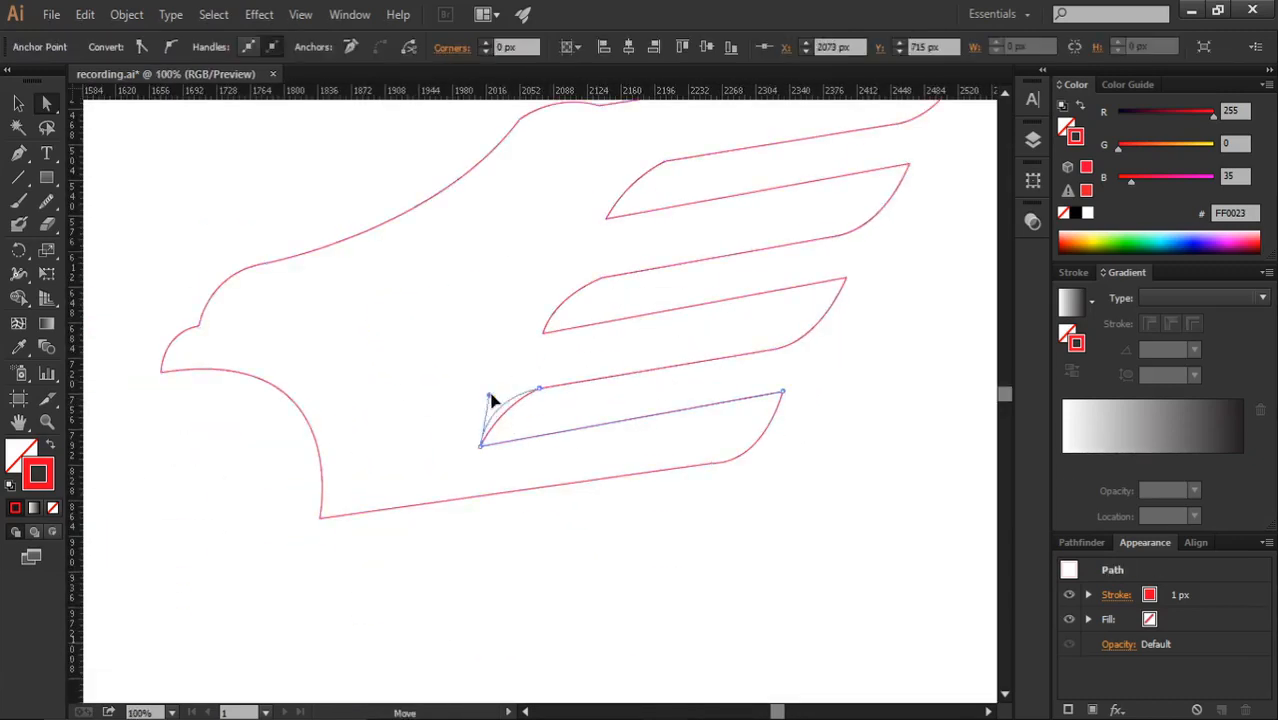
{"action": "scroll", "coordinate": [545, 380], "scroll_direction": "up", "scroll_amount": 2}
{"action": "scroll", "coordinate": [580, 350], "scroll_direction": "up", "scroll_amount": 2}
{"action": "left_click", "coordinate": [606, 337]}
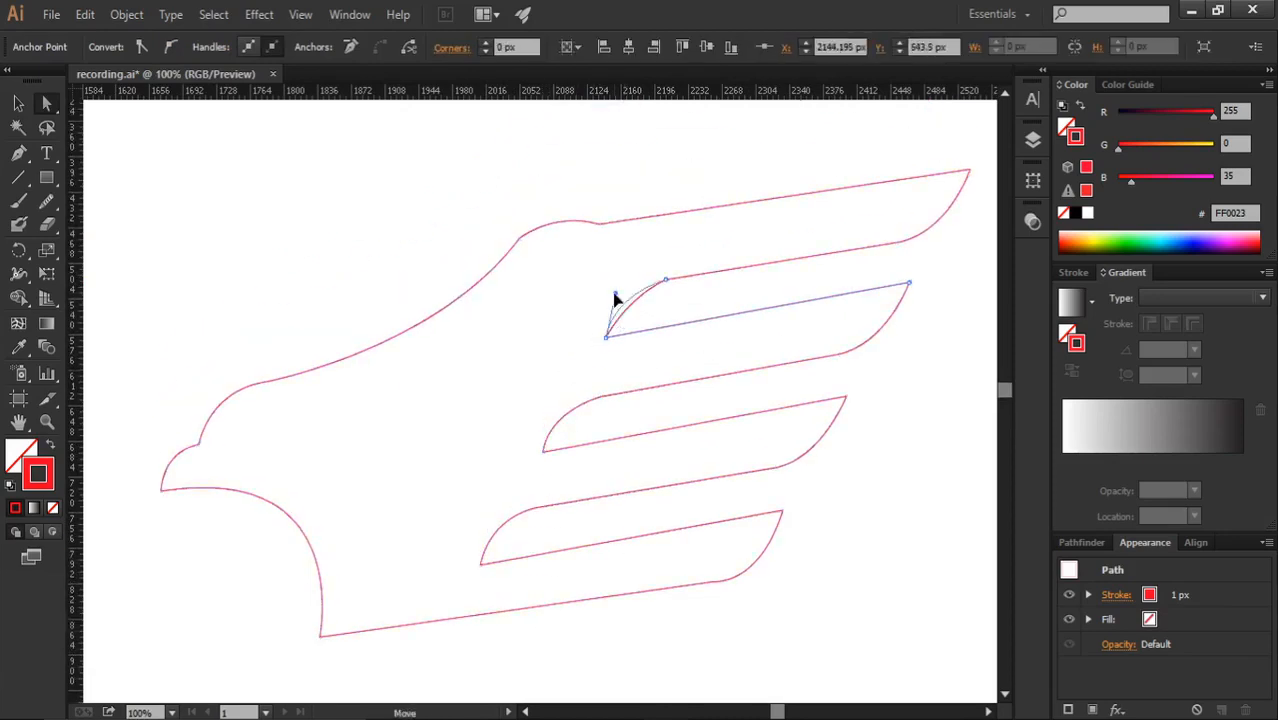
{"action": "left_click_drag", "start_coordinate": [615, 300], "coordinate": [615, 298]}
{"action": "left_click", "coordinate": [704, 395]}
Step: Align the curve handle of the bottom feather's lower outer anchor with its slanted edge
{"action": "scroll", "coordinate": [704, 392], "scroll_direction": "down", "scroll_amount": 3}
{"action": "scroll", "coordinate": [677, 466], "scroll_direction": "up", "scroll_amount": 3}
{"action": "left_click_drag", "start_coordinate": [422, 474], "coordinate": [379, 503]}
{"action": "left_click", "coordinate": [773, 440]}
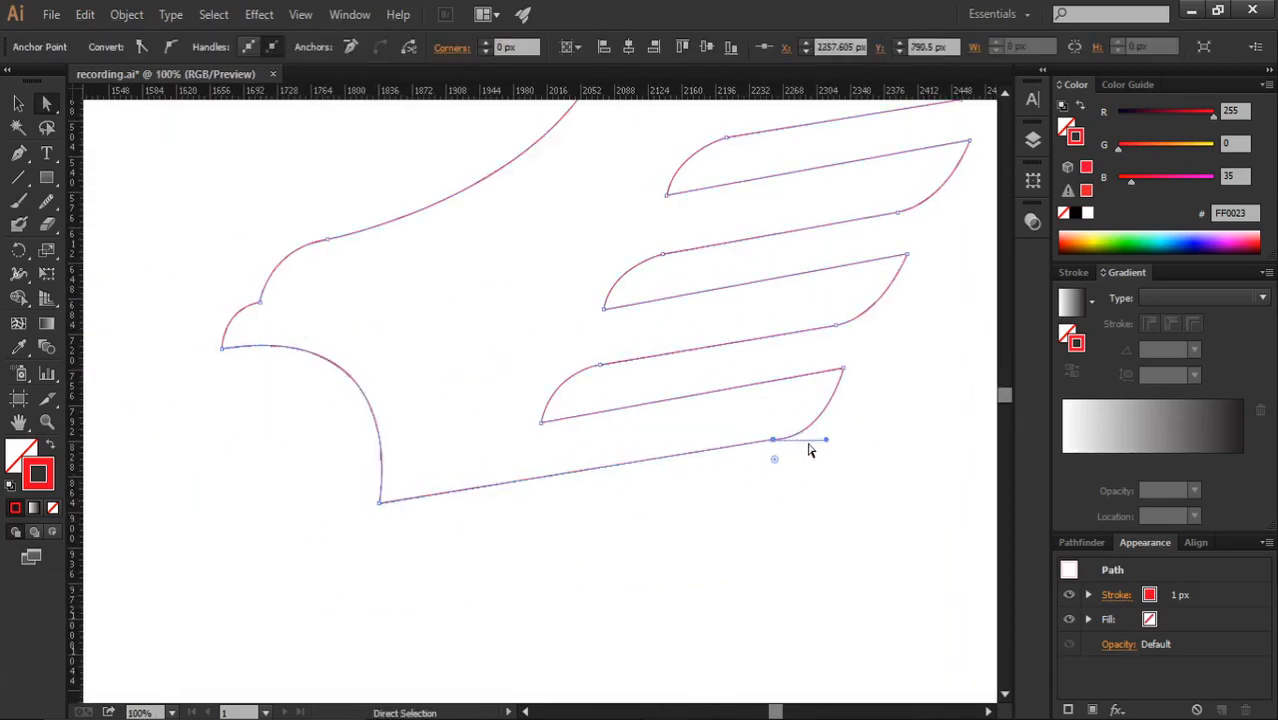
{"action": "left_click_drag", "start_coordinate": [833, 424], "coordinate": [833, 422]}
{"action": "left_click", "coordinate": [822, 416]}
{"action": "left_click", "coordinate": [889, 427]}
{"action": "scroll", "coordinate": [891, 424], "scroll_direction": "down", "scroll_amount": 2}
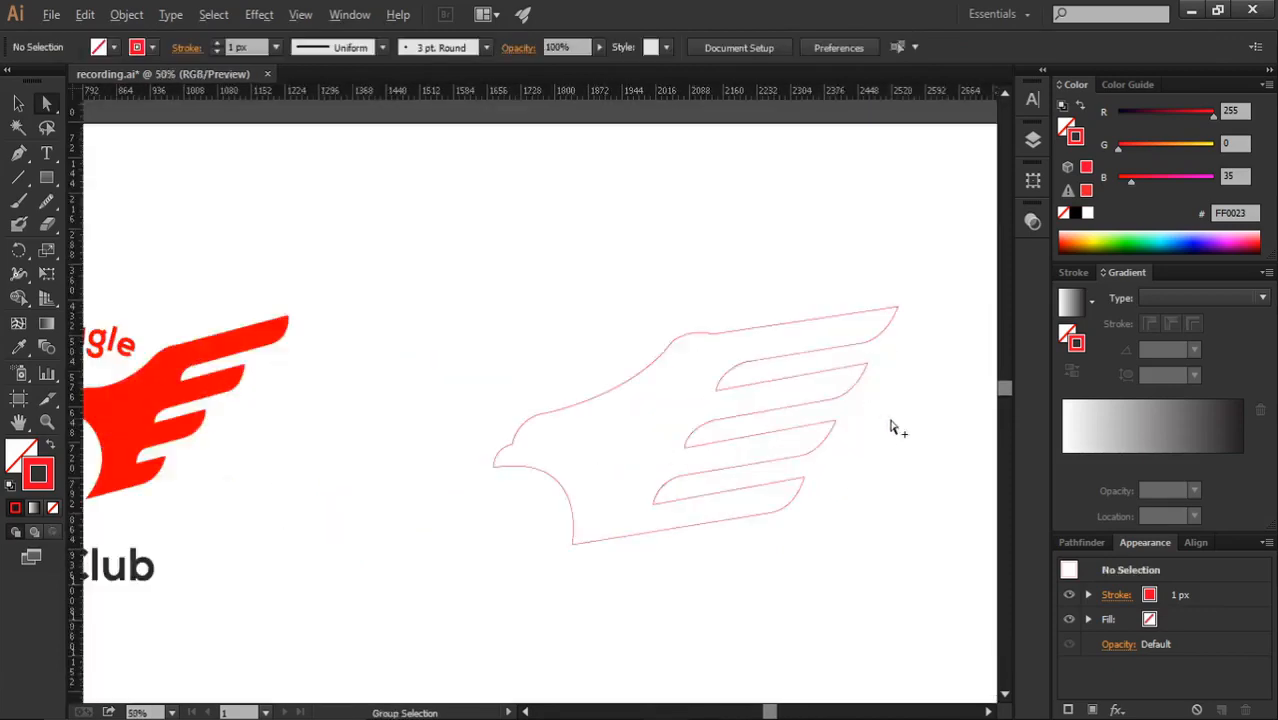
Step: Shift the wing's shoulder anchor slightly down and inward
{"action": "scroll", "coordinate": [703, 338], "scroll_direction": "up", "scroll_amount": 3}
{"action": "left_click", "coordinate": [608, 339]}
{"action": "left_click_drag", "start_coordinate": [589, 353], "coordinate": [583, 373]}
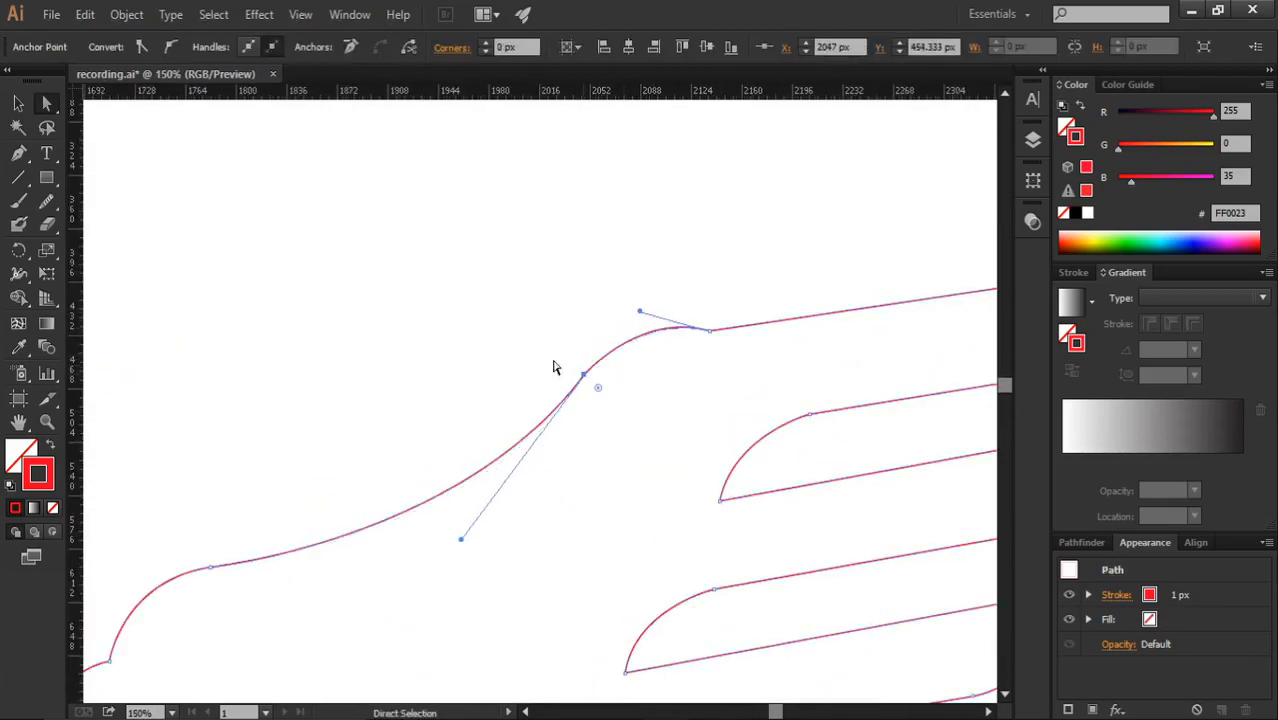
{"action": "left_click", "coordinate": [550, 358]}
Step: Adjust the curve handle of the top feather's inner anchor to smooth the shoulder into the feather's upper edge
{"action": "scroll", "coordinate": [552, 360], "scroll_direction": "down", "scroll_amount": 2}
{"action": "scroll", "coordinate": [600, 352], "scroll_direction": "up", "scroll_amount": 3}
{"action": "left_click", "coordinate": [652, 340]}
{"action": "left_click_drag", "start_coordinate": [577, 314], "coordinate": [571, 334]}
{"action": "left_click", "coordinate": [692, 288]}
{"action": "scroll", "coordinate": [692, 288], "scroll_direction": "down", "scroll_amount": 5}
{"action": "scroll", "coordinate": [522, 412], "scroll_direction": "up", "scroll_amount": 2}
{"action": "scroll", "coordinate": [488, 426], "scroll_direction": "down", "scroll_amount": 2}
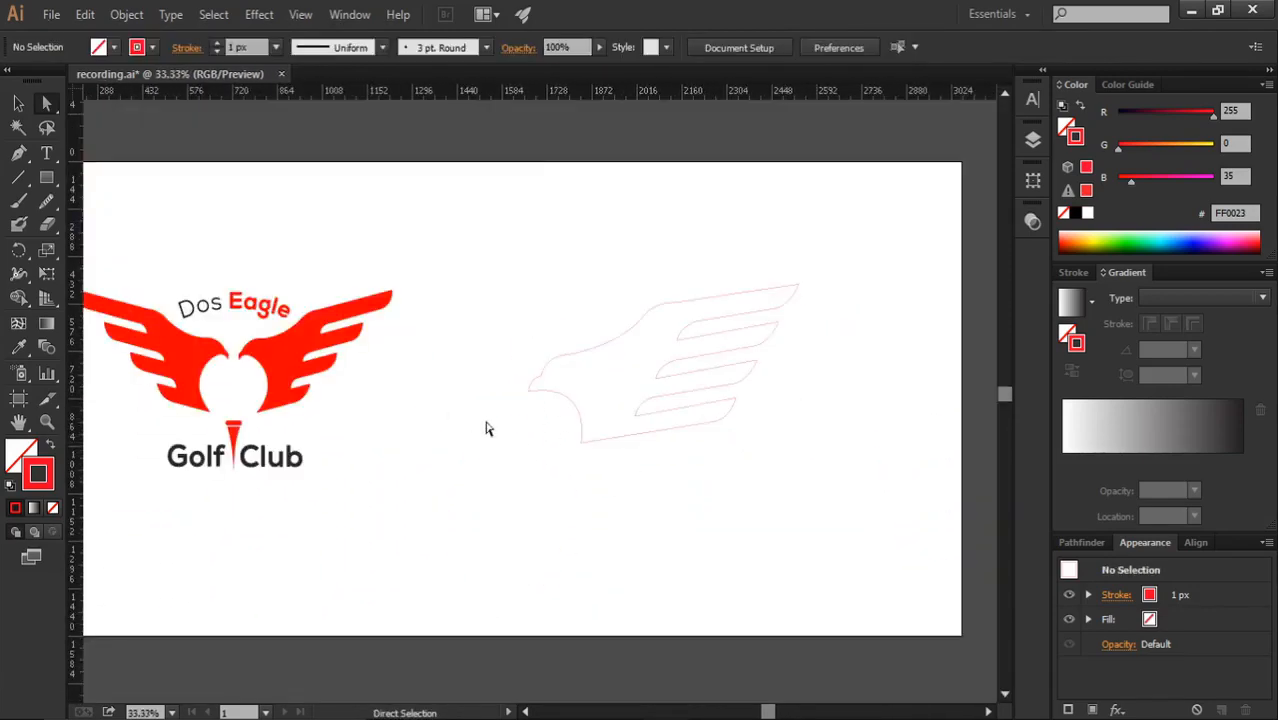
{"action": "scroll", "coordinate": [531, 409], "scroll_direction": "up", "scroll_amount": 3}
{"action": "left_click", "coordinate": [596, 350]}
{"action": "left_click_drag", "start_coordinate": [716, 323], "coordinate": [681, 286]}
{"action": "scroll", "coordinate": [677, 294], "scroll_direction": "down", "scroll_amount": 1}
{"action": "scroll", "coordinate": [677, 295], "scroll_direction": "down", "scroll_amount": 1}
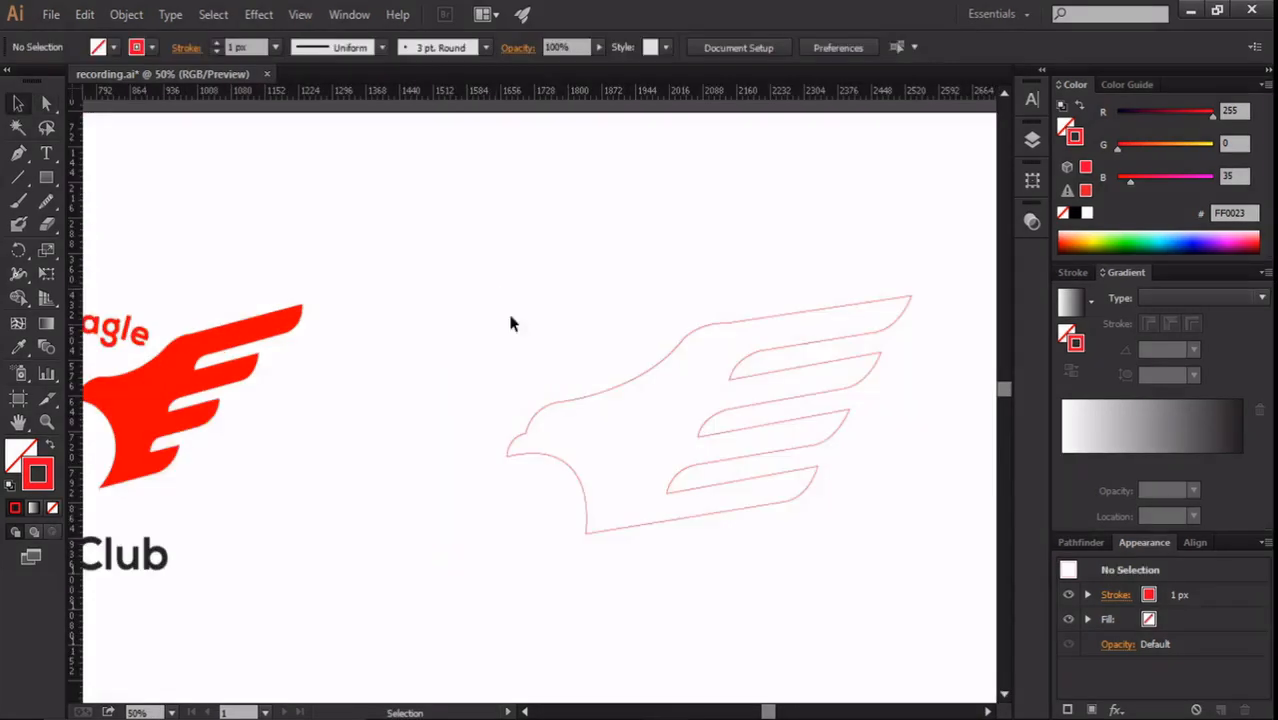
Step: Swap the wing outline's fill and stroke so the shape is solid red with no stroke
{"action": "left_click_drag", "start_coordinate": [497, 288], "coordinate": [573, 448]}
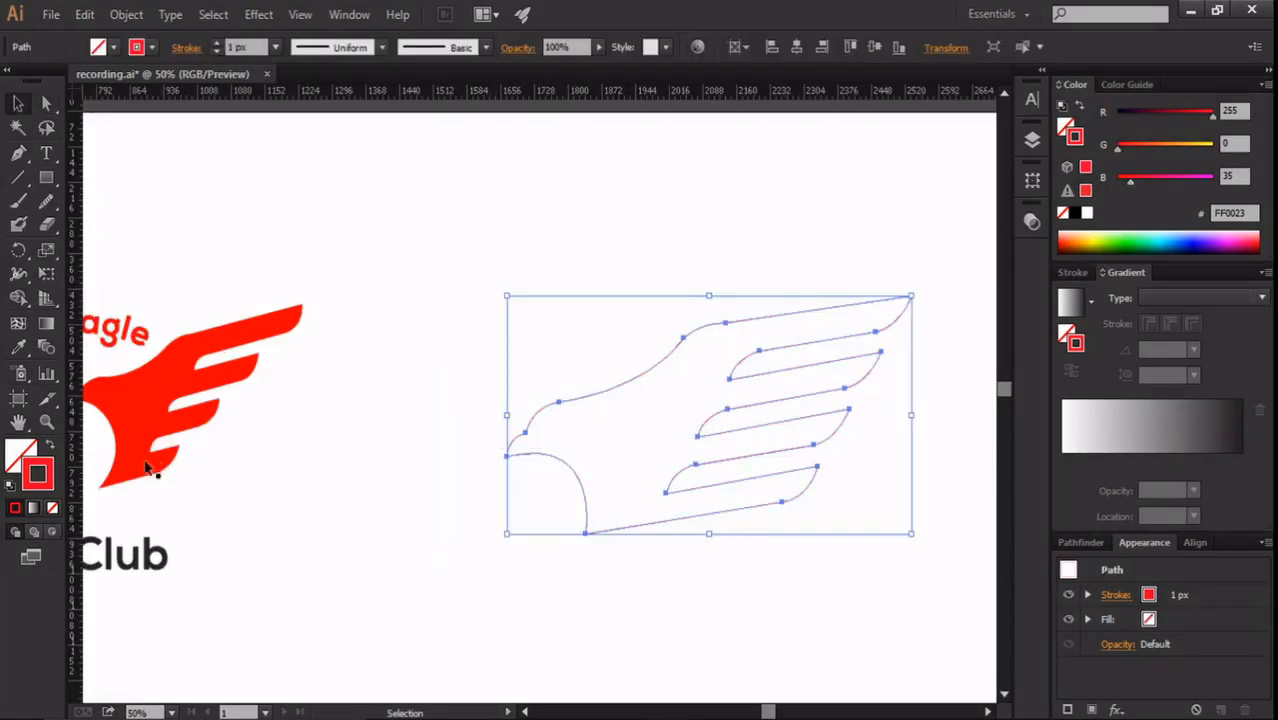
{"action": "left_click", "coordinate": [45, 450]}
{"action": "left_click", "coordinate": [654, 561]}
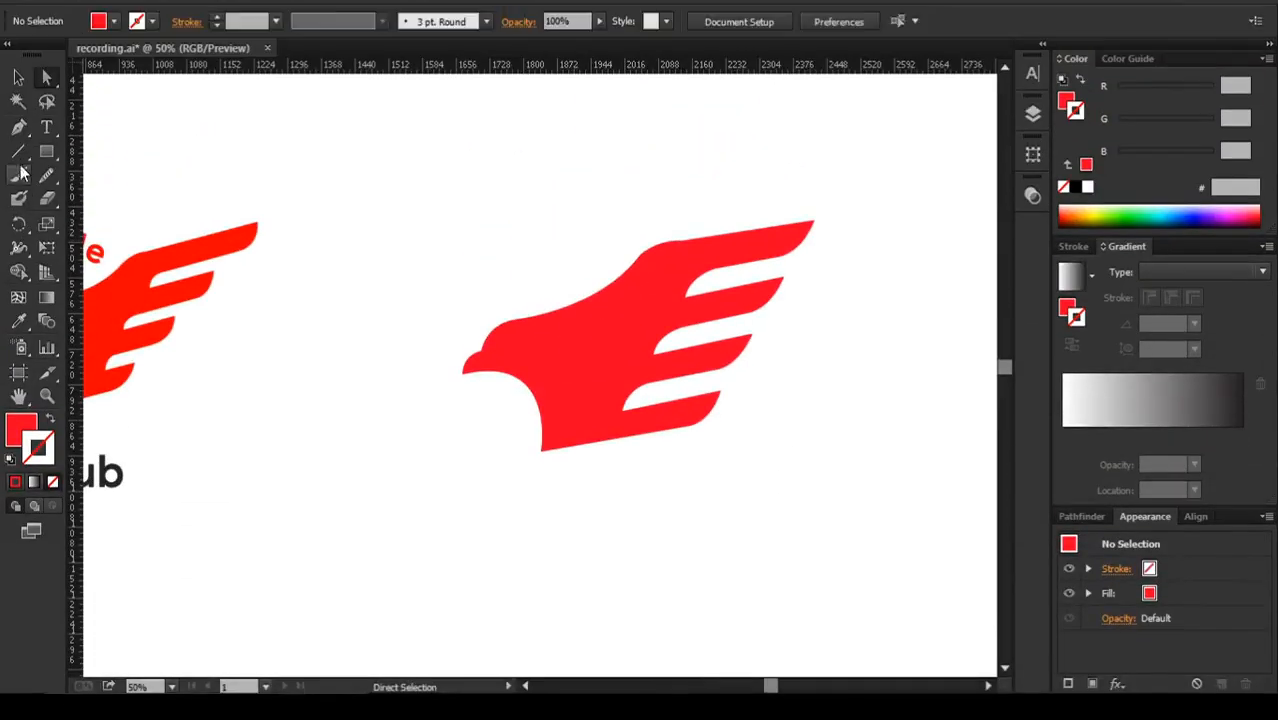
Step: Draw a straight diagonal guide line with the Pen tool from beyond the top feather's tip to the bottom feather's lower edge
{"action": "left_click", "coordinate": [19, 128]}
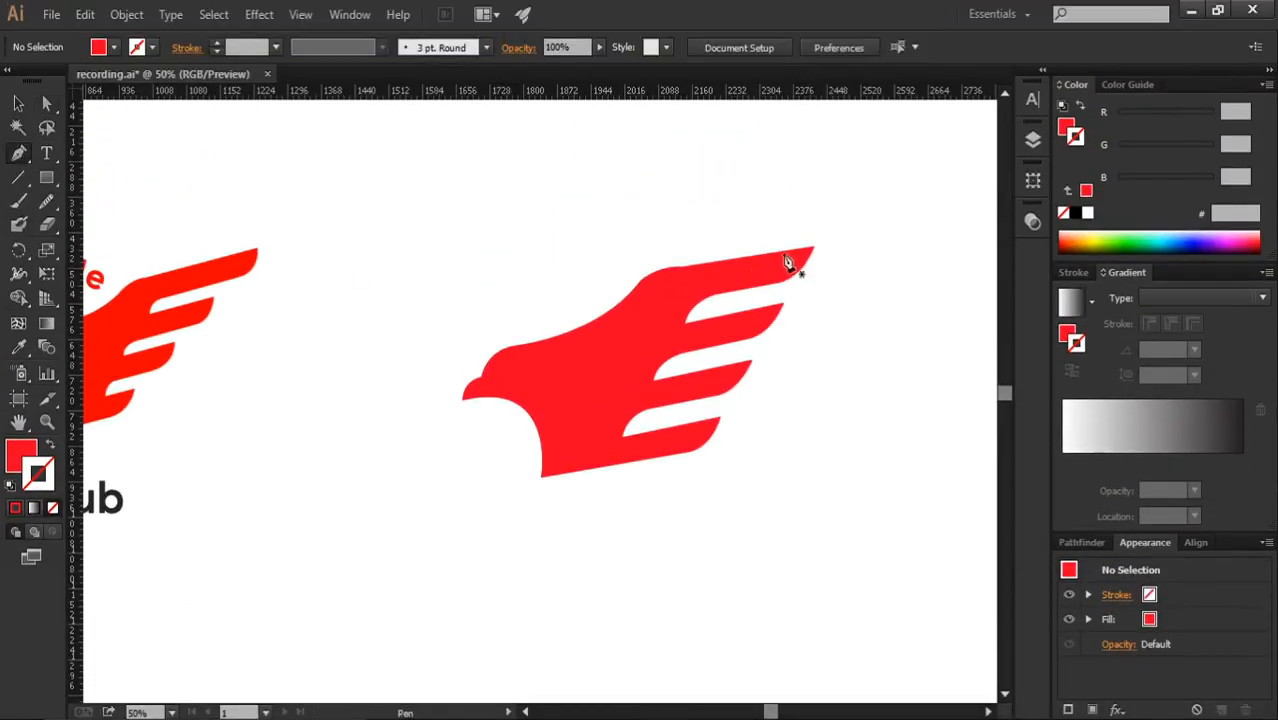
{"action": "left_click", "coordinate": [852, 242]}
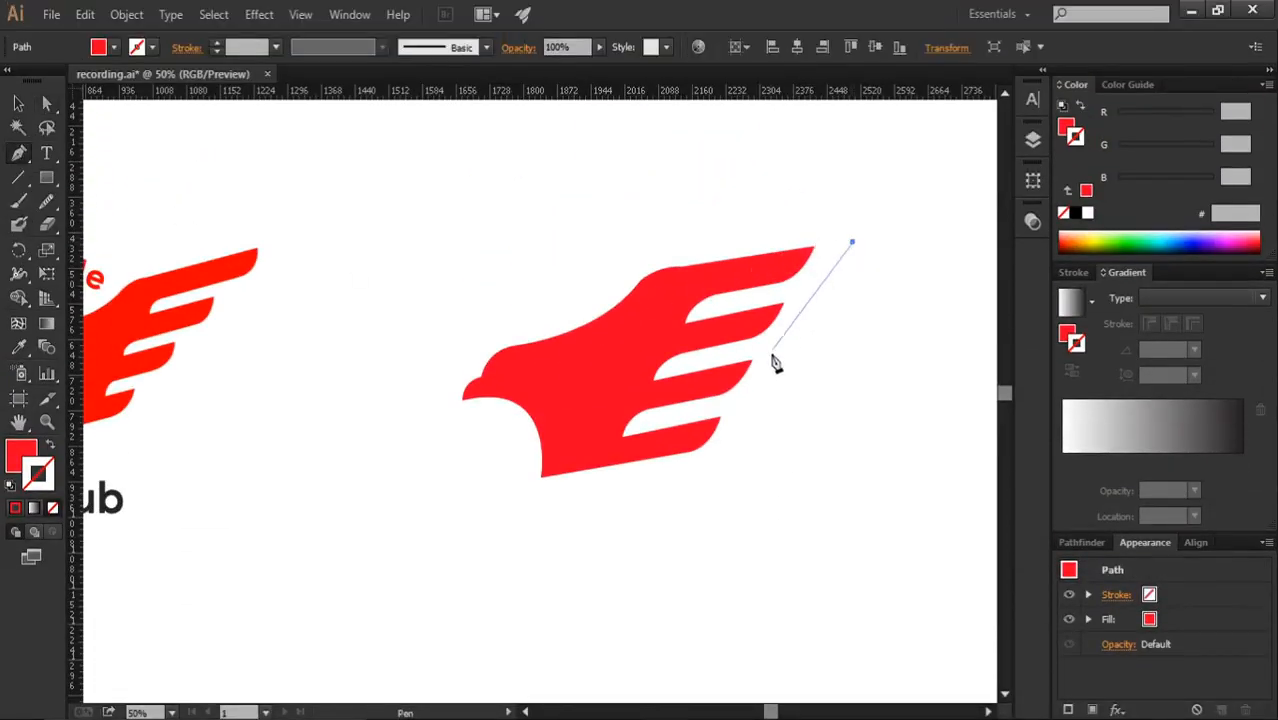
{"action": "left_click", "coordinate": [654, 459]}
{"action": "key", "text": "a"}
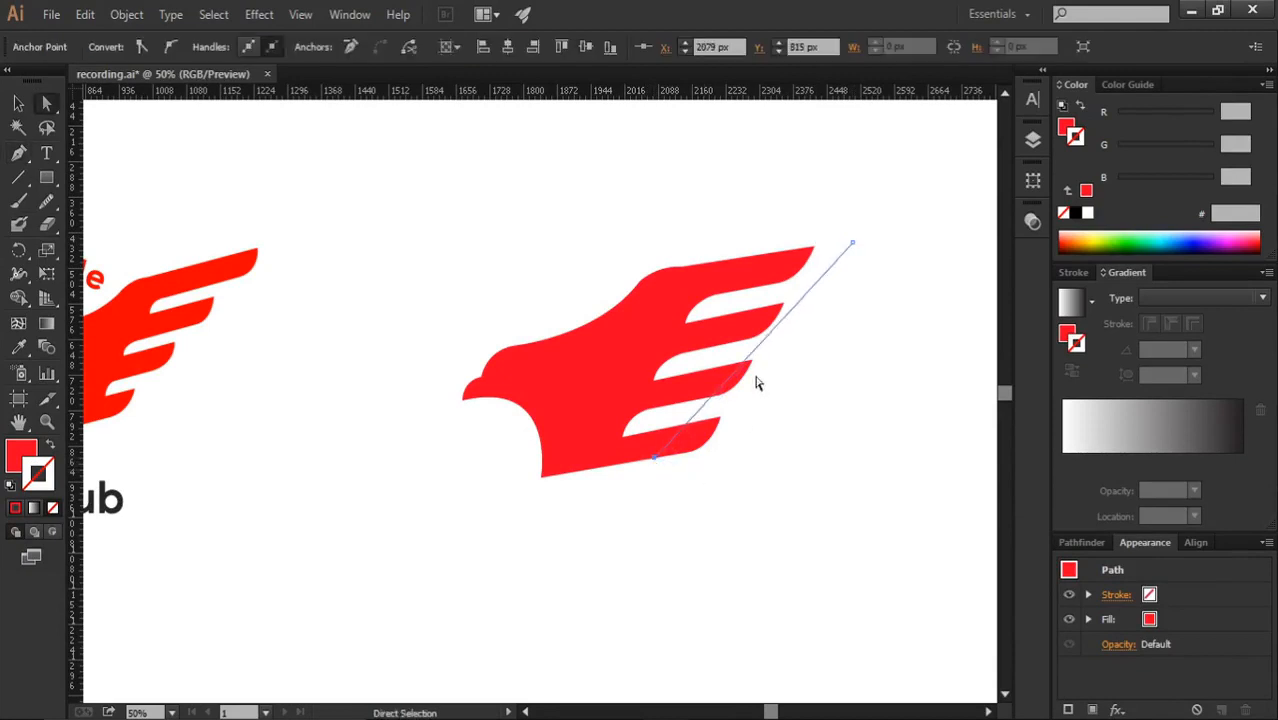
{"action": "left_click", "coordinate": [843, 289]}
Step: Move the top feather's tip and lower outer anchor outward to meet the diagonal guide line
{"action": "scroll", "coordinate": [844, 245], "scroll_direction": "up", "scroll_amount": 2}
{"action": "left_click", "coordinate": [783, 249]}
{"action": "left_click", "coordinate": [713, 321], "text": "shift"}
{"action": "left_click_drag", "start_coordinate": [713, 321], "coordinate": [783, 312]}
Step: Extend the second feather's tip and lower outer anchor outward to the diagonal guide line
{"action": "left_click", "coordinate": [720, 363]}
{"action": "left_click", "coordinate": [651, 436], "text": "shift"}
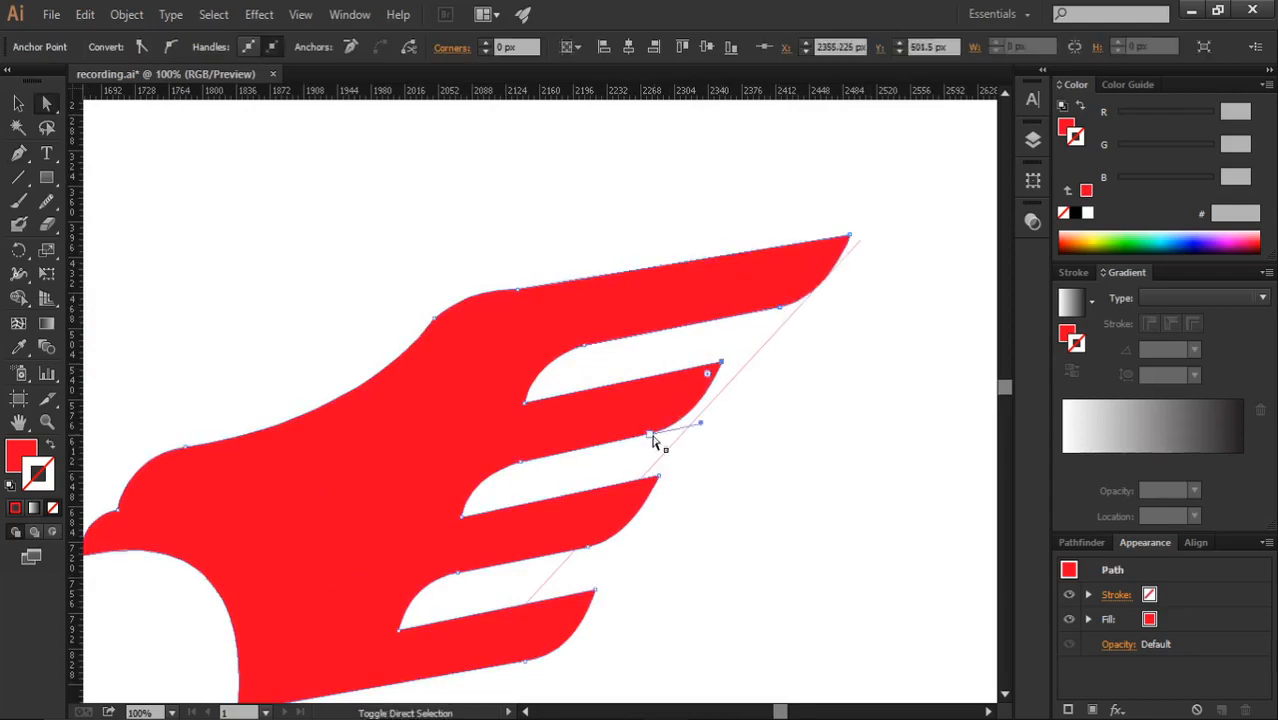
{"action": "scroll", "coordinate": [728, 365], "scroll_direction": "up", "scroll_amount": 3}
{"action": "left_click_drag", "start_coordinate": [702, 363], "coordinate": [766, 354]}
{"action": "scroll", "coordinate": [755, 200], "scroll_direction": "down", "scroll_amount": 2}
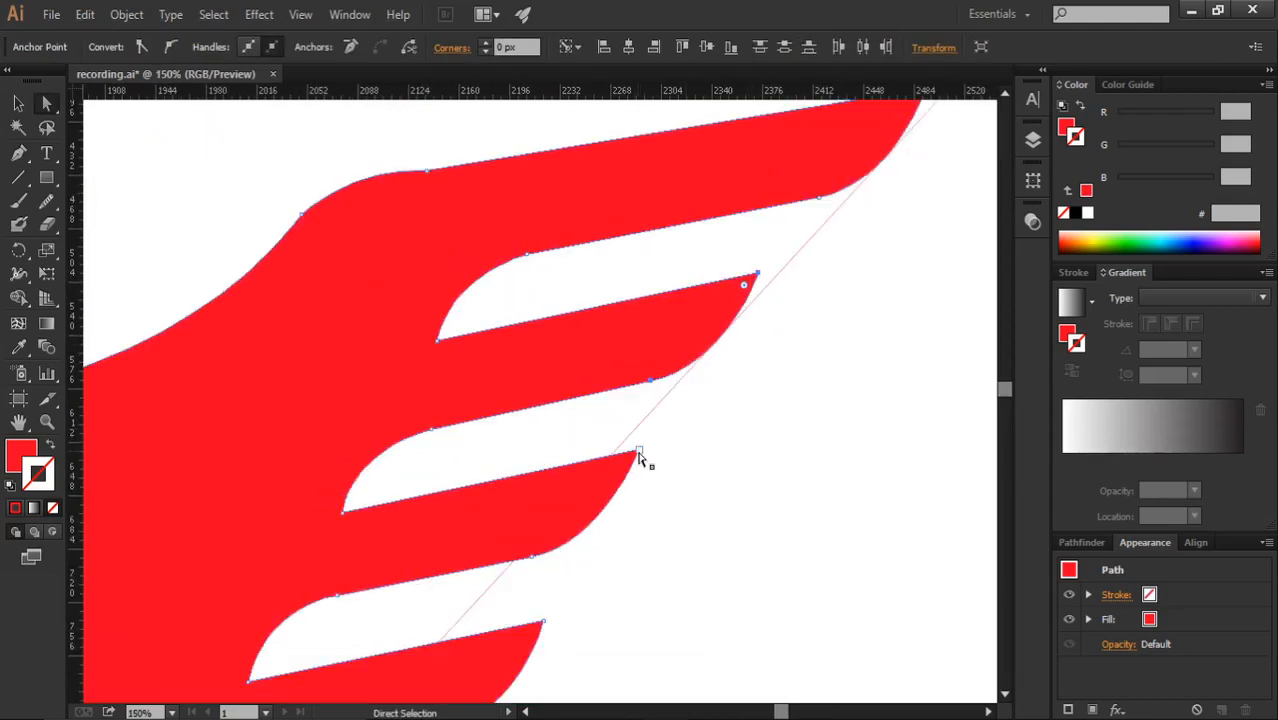
Step: Shorten the third feather by moving its tip and lower outer anchor inward to the diagonal guide line
{"action": "left_click", "coordinate": [638, 452]}
{"action": "left_click", "coordinate": [532, 556], "text": "shift"}
{"action": "left_click_drag", "start_coordinate": [638, 452], "coordinate": [608, 457]}
{"action": "scroll", "coordinate": [606, 440], "scroll_direction": "down", "scroll_amount": 1}
{"action": "left_click_drag", "start_coordinate": [608, 409], "coordinate": [600, 408]}
{"action": "scroll", "coordinate": [634, 206], "scroll_direction": "down", "scroll_amount": 1}
{"action": "scroll", "coordinate": [602, 446], "scroll_direction": "up", "scroll_amount": 1}
Step: Shorten the bottom feather by moving its tip and lower outer anchor inward to the diagonal guide line
{"action": "left_click", "coordinate": [562, 454]}
{"action": "left_click", "coordinate": [460, 560], "text": "shift"}
{"action": "left_click_drag", "start_coordinate": [562, 454], "coordinate": [462, 480]}
{"action": "scroll", "coordinate": [462, 485], "scroll_direction": "down", "scroll_amount": 2}
{"action": "scroll", "coordinate": [462, 491], "scroll_direction": "up", "scroll_amount": 2}
{"action": "left_click_drag", "start_coordinate": [570, 442], "coordinate": [535, 447]}
{"action": "scroll", "coordinate": [535, 450], "scroll_direction": "up", "scroll_amount": 1}
{"action": "left_click", "coordinate": [532, 444]}
{"action": "left_click", "coordinate": [397, 586], "text": "shift"}
{"action": "left_click_drag", "start_coordinate": [397, 586], "coordinate": [414, 583]}
{"action": "left_click", "coordinate": [579, 537]}
{"action": "scroll", "coordinate": [579, 537], "scroll_direction": "down", "scroll_amount": 2}
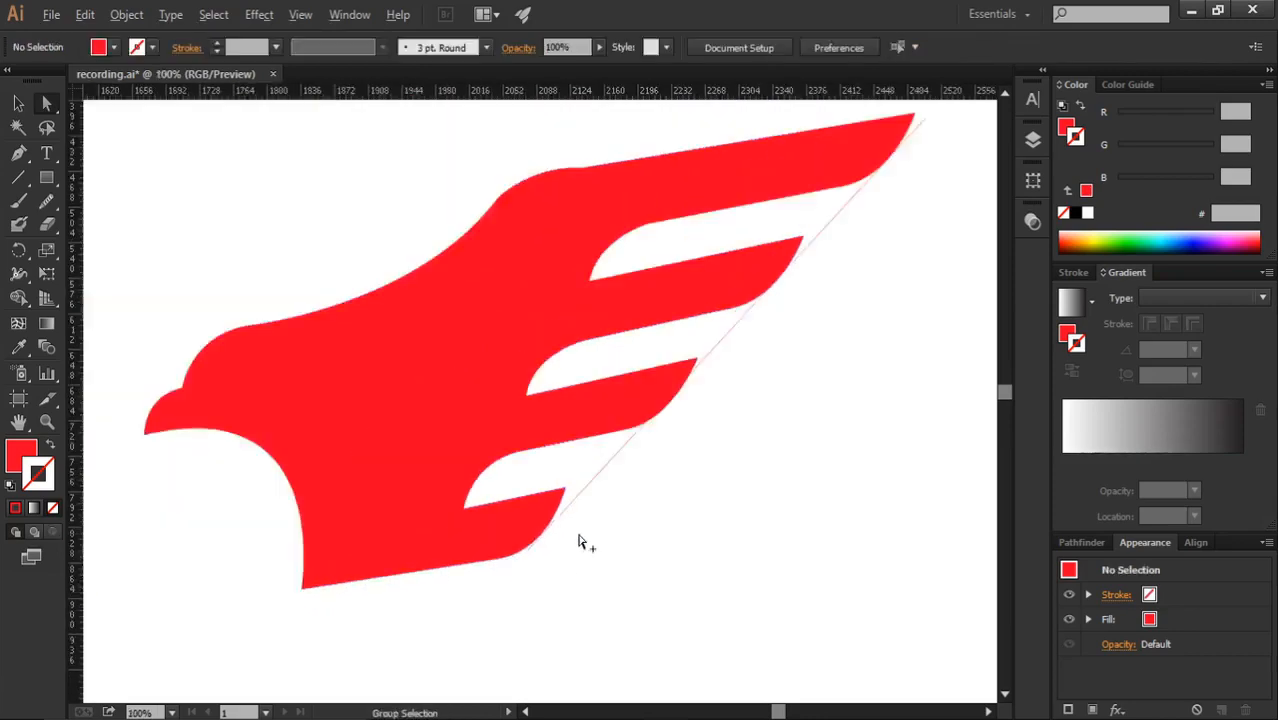
Step: Fine-tune the bottom feather's end by nudging its tip and lower outer anchor slightly outward
{"action": "scroll", "coordinate": [504, 584], "scroll_direction": "up", "scroll_amount": 3}
{"action": "left_click", "coordinate": [562, 463]}
{"action": "left_click", "coordinate": [495, 498]}
{"action": "left_click", "coordinate": [696, 285], "text": "shift"}
{"action": "left_click_drag", "start_coordinate": [696, 285], "coordinate": [705, 285]}
{"action": "left_click", "coordinate": [750, 460]}
{"action": "scroll", "coordinate": [751, 461], "scroll_direction": "down", "scroll_amount": 5}
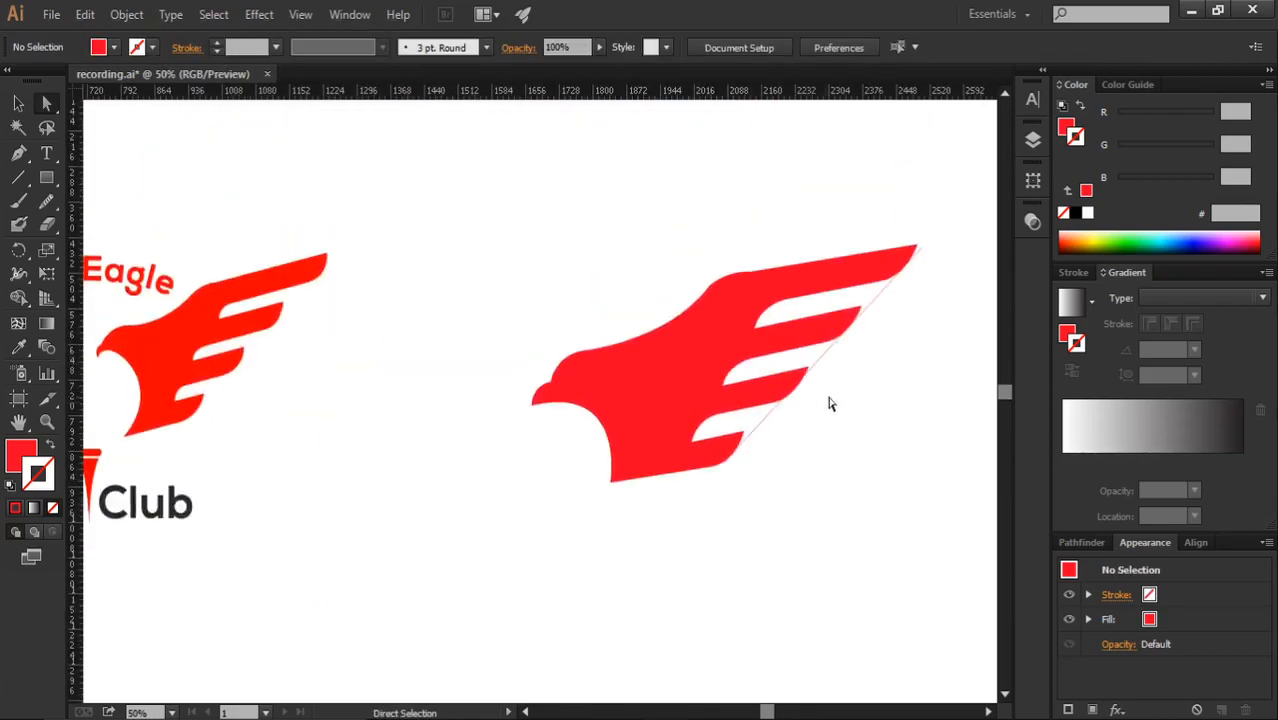
Step: Add an anchor point to the underside of the eagle's beak and adjust the beak's lower edge
{"action": "scroll", "coordinate": [673, 431], "scroll_direction": "up", "scroll_amount": 2}
{"action": "scroll", "coordinate": [428, 320], "scroll_direction": "up", "scroll_amount": 2}
{"action": "key", "text": "plus"}
{"action": "left_click", "coordinate": [436, 440]}
{"action": "key", "text": "a"}
{"action": "left_click_drag", "start_coordinate": [436, 440], "coordinate": [359, 465]}
{"action": "scroll", "coordinate": [375, 443], "scroll_direction": "up", "scroll_amount": 2}
{"action": "left_click", "coordinate": [332, 465]}
Step: Reposition the beak's anchors and curve handles to form a downward-hooked beak with a notched underside
{"action": "left_click_drag", "start_coordinate": [491, 411], "coordinate": [491, 433]}
{"action": "left_click_drag", "start_coordinate": [491, 433], "coordinate": [491, 416]}
{"action": "left_click_drag", "start_coordinate": [351, 325], "coordinate": [414, 390]}
{"action": "left_click_drag", "start_coordinate": [388, 325], "coordinate": [354, 346]}
{"action": "scroll", "coordinate": [354, 346], "scroll_direction": "down", "scroll_amount": 1}
{"action": "left_click_drag", "start_coordinate": [359, 441], "coordinate": [382, 428]}
{"action": "scroll", "coordinate": [384, 430], "scroll_direction": "up", "scroll_amount": 1}
{"action": "left_click_drag", "start_coordinate": [491, 417], "coordinate": [493, 404]}
{"action": "scroll", "coordinate": [494, 404], "scroll_direction": "down", "scroll_amount": 1}
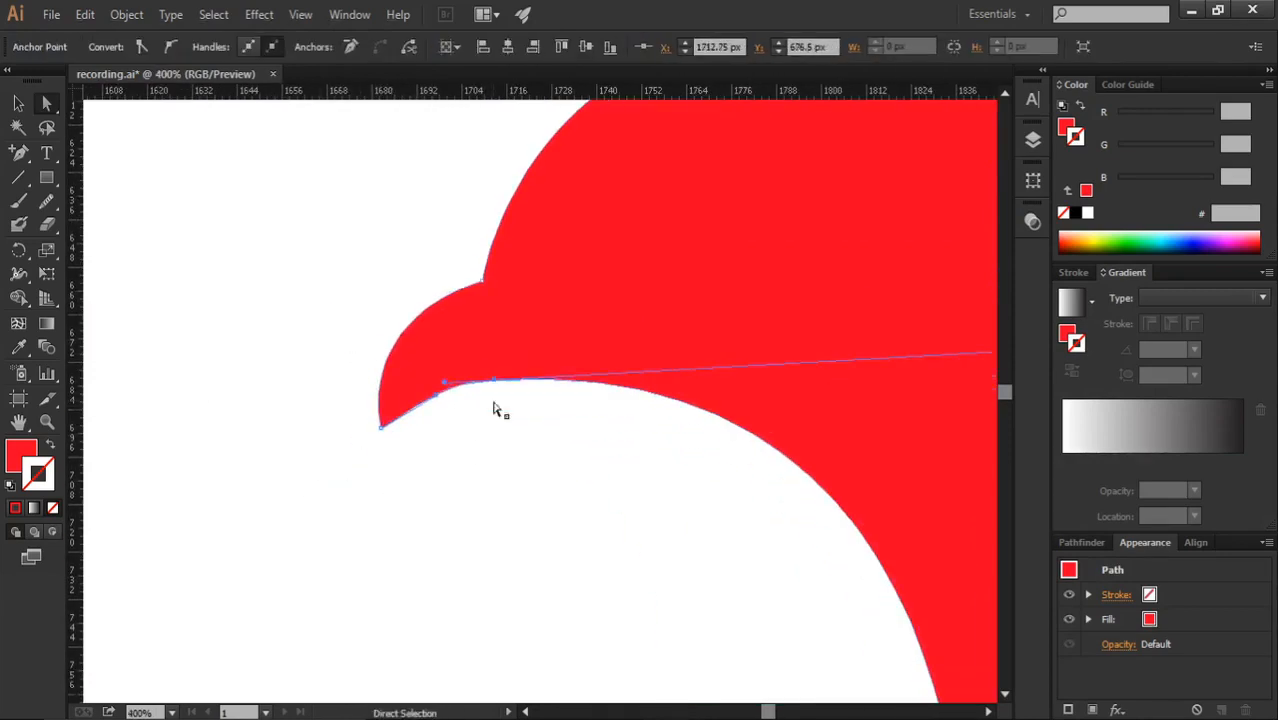
Step: Shorten the hooked beak by moving its tip inward and pulling in the upper curve handle
{"action": "left_click_drag", "start_coordinate": [381, 428], "coordinate": [402, 412]}
{"action": "scroll", "coordinate": [468, 383], "scroll_direction": "up", "scroll_amount": 1}
{"action": "left_click_drag", "start_coordinate": [354, 346], "coordinate": [396, 348]}
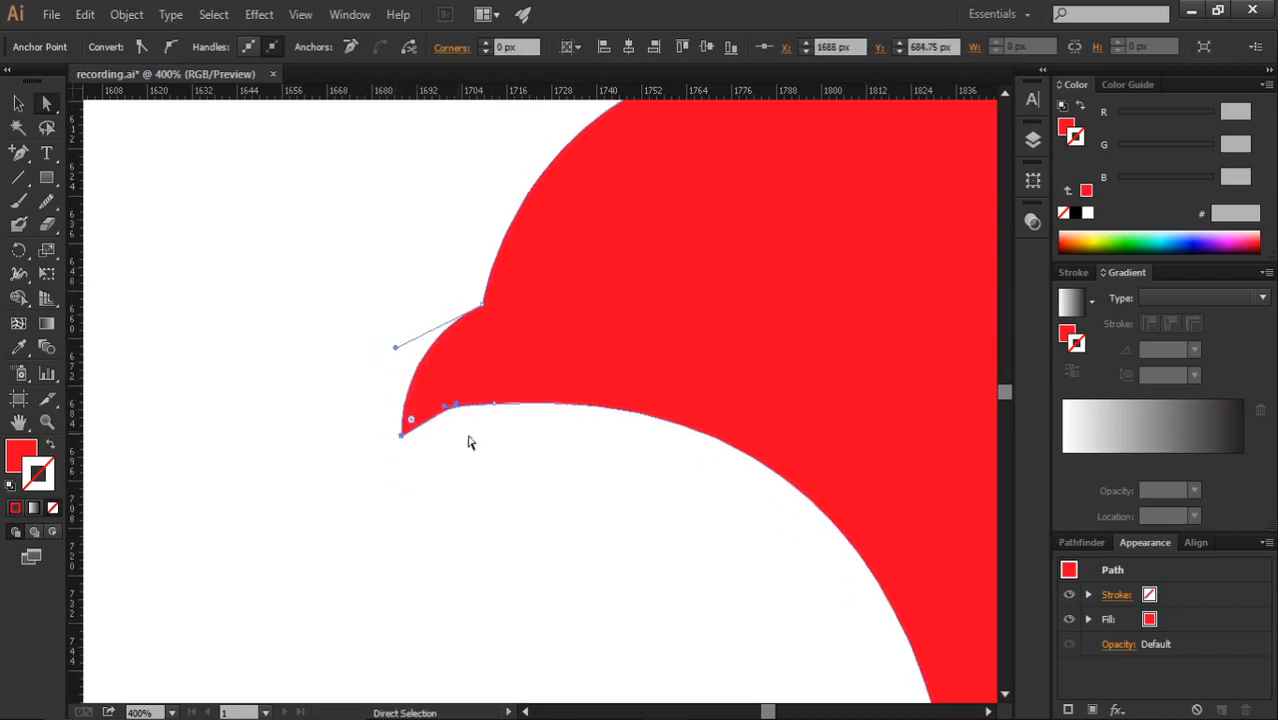
{"action": "left_click_drag", "start_coordinate": [488, 403], "coordinate": [425, 429]}
{"action": "scroll", "coordinate": [464, 436], "scroll_direction": "up", "scroll_amount": 1}
{"action": "left_click", "coordinate": [480, 475]}
Step: Smooth the curve from the beak's underside into the eagle's throat with the Smooth tool
{"action": "scroll", "coordinate": [494, 480], "scroll_direction": "down", "scroll_amount": 6}
{"action": "left_click", "coordinate": [646, 490]}
{"action": "scroll", "coordinate": [491, 494], "scroll_direction": "down", "scroll_amount": 1}
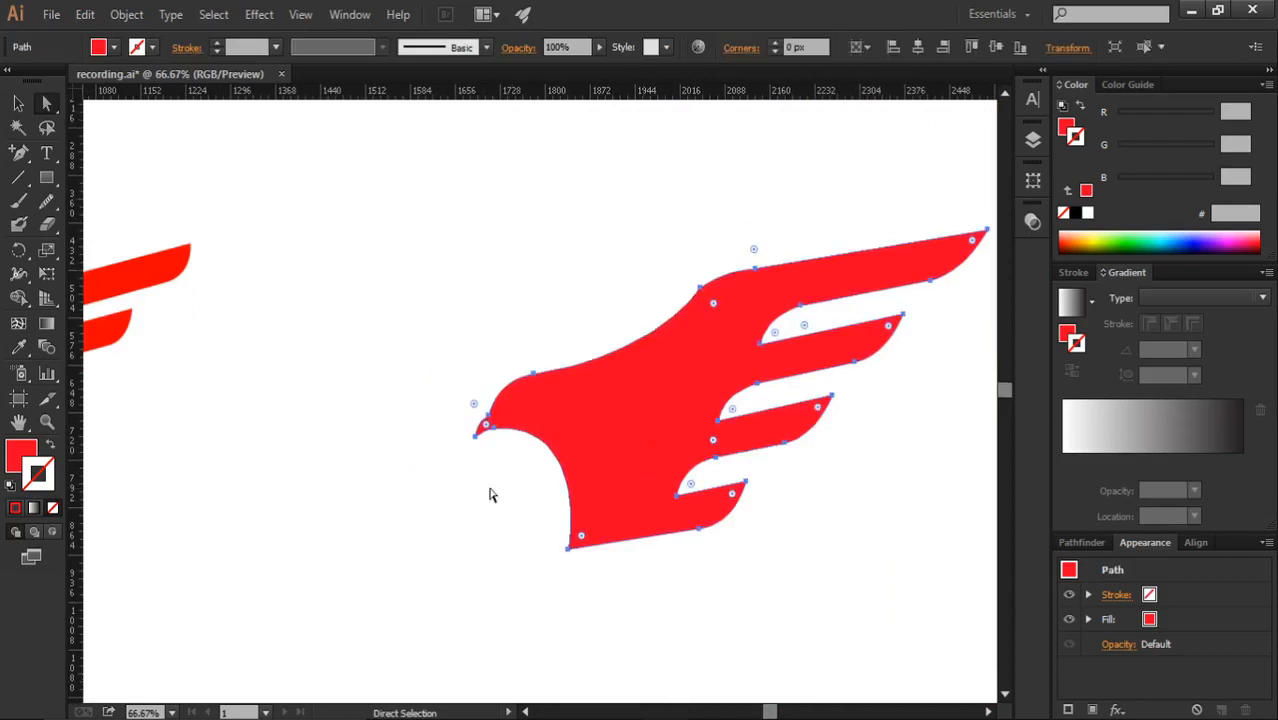
{"action": "left_click", "coordinate": [44, 210]}
{"action": "scroll", "coordinate": [555, 453], "scroll_direction": "up", "scroll_amount": 2}
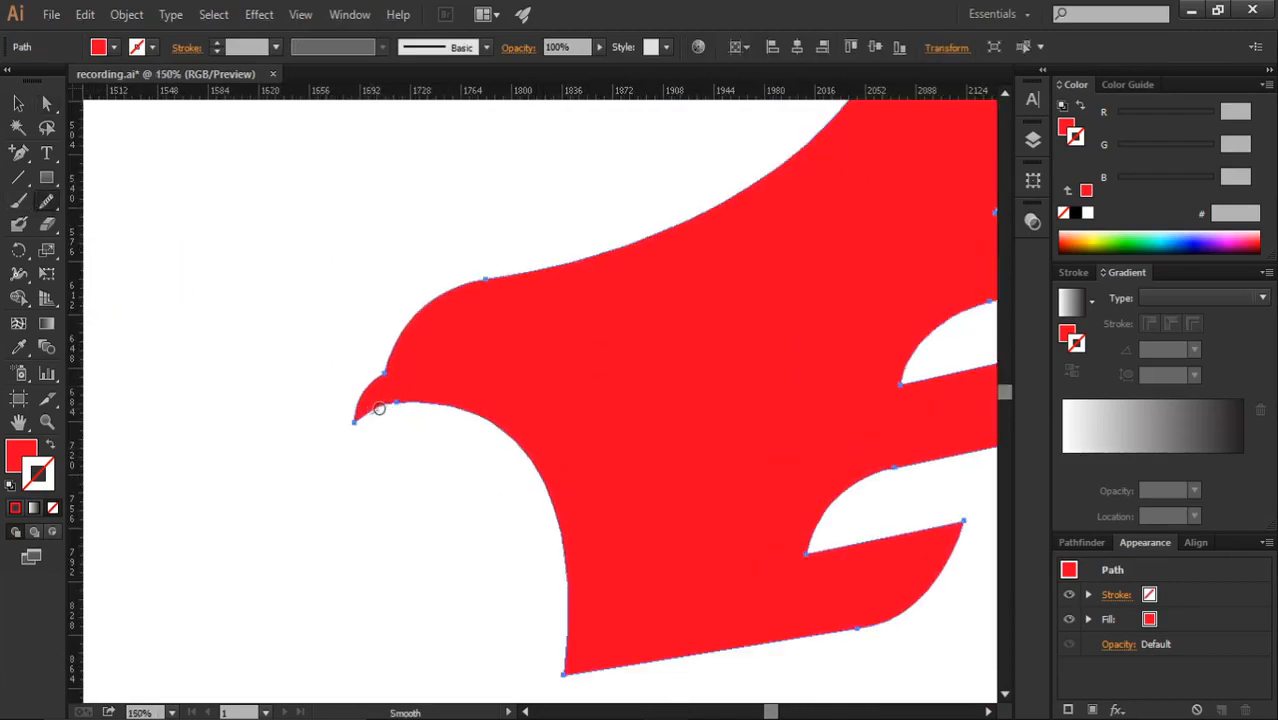
{"action": "left_click_drag", "start_coordinate": [409, 403], "coordinate": [466, 406]}
{"action": "scroll", "coordinate": [535, 468], "scroll_direction": "down", "scroll_amount": 3}
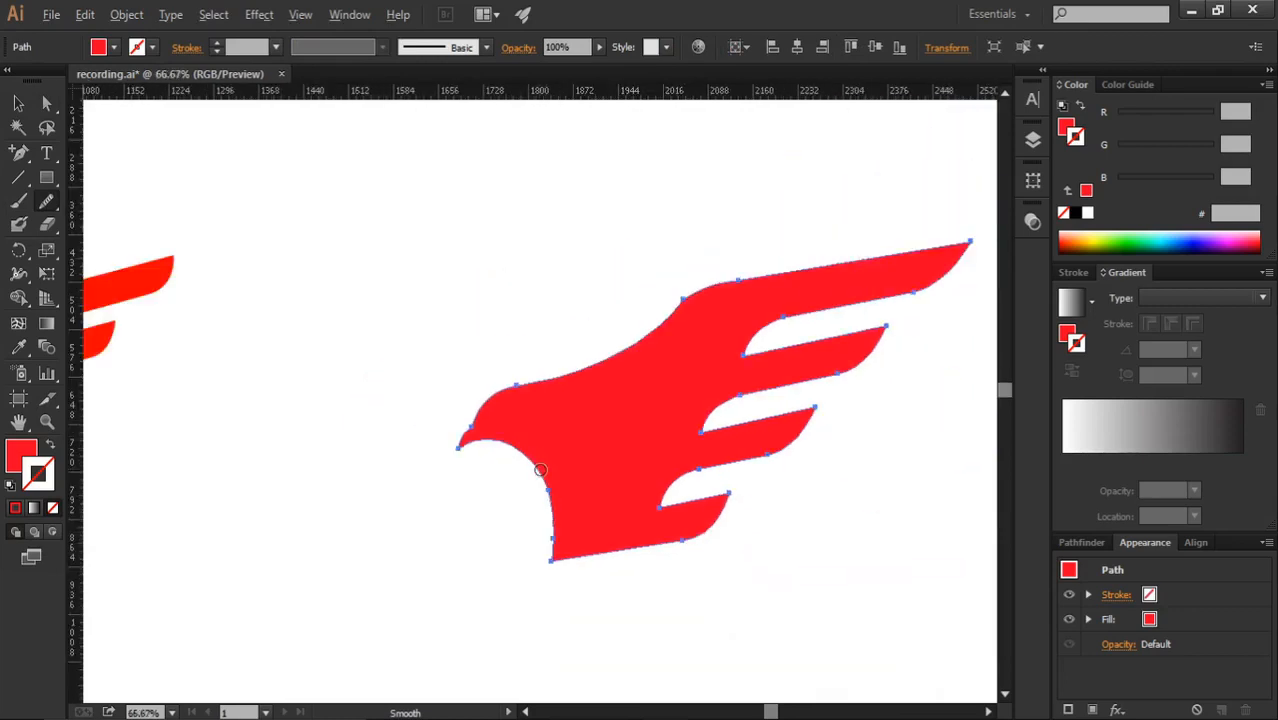
{"action": "scroll", "coordinate": [541, 470], "scroll_direction": "down", "scroll_amount": 1}
Step: Move the red eagle wing farther toward the right edge of the artboard
{"action": "left_click", "coordinate": [19, 110]}
{"action": "key", "text": "space"}
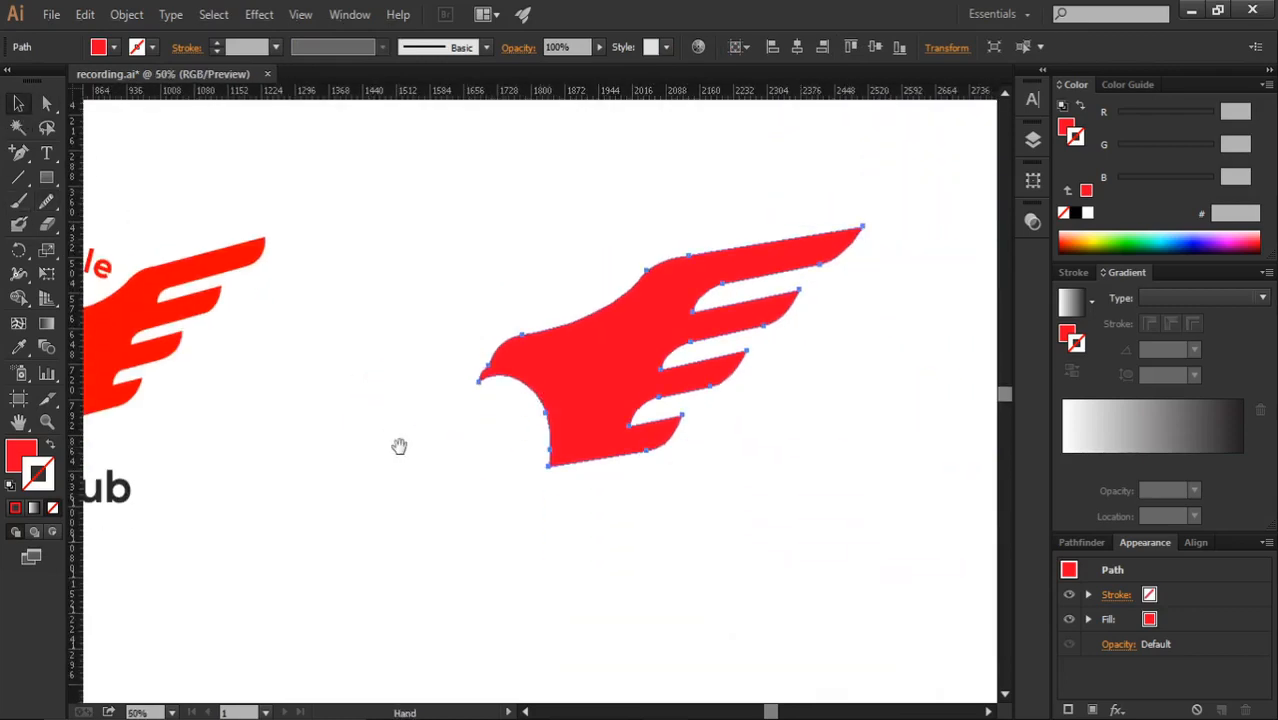
{"action": "left_click_drag", "start_coordinate": [400, 447], "coordinate": [514, 447]}
{"action": "left_click", "coordinate": [608, 516]}
{"action": "scroll", "coordinate": [608, 515], "scroll_direction": "down", "scroll_amount": 2}
{"action": "scroll", "coordinate": [770, 448], "scroll_direction": "up", "scroll_amount": 1}
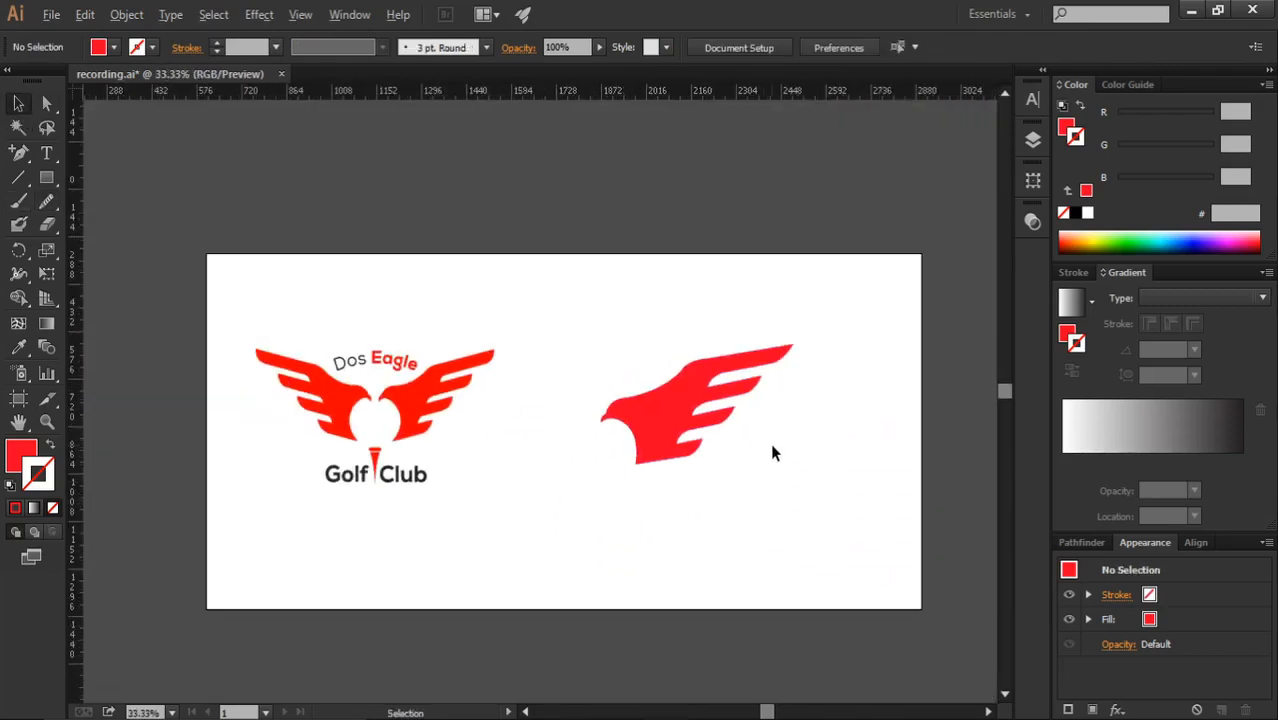
{"action": "left_click_drag", "start_coordinate": [641, 397], "coordinate": [760, 405]}
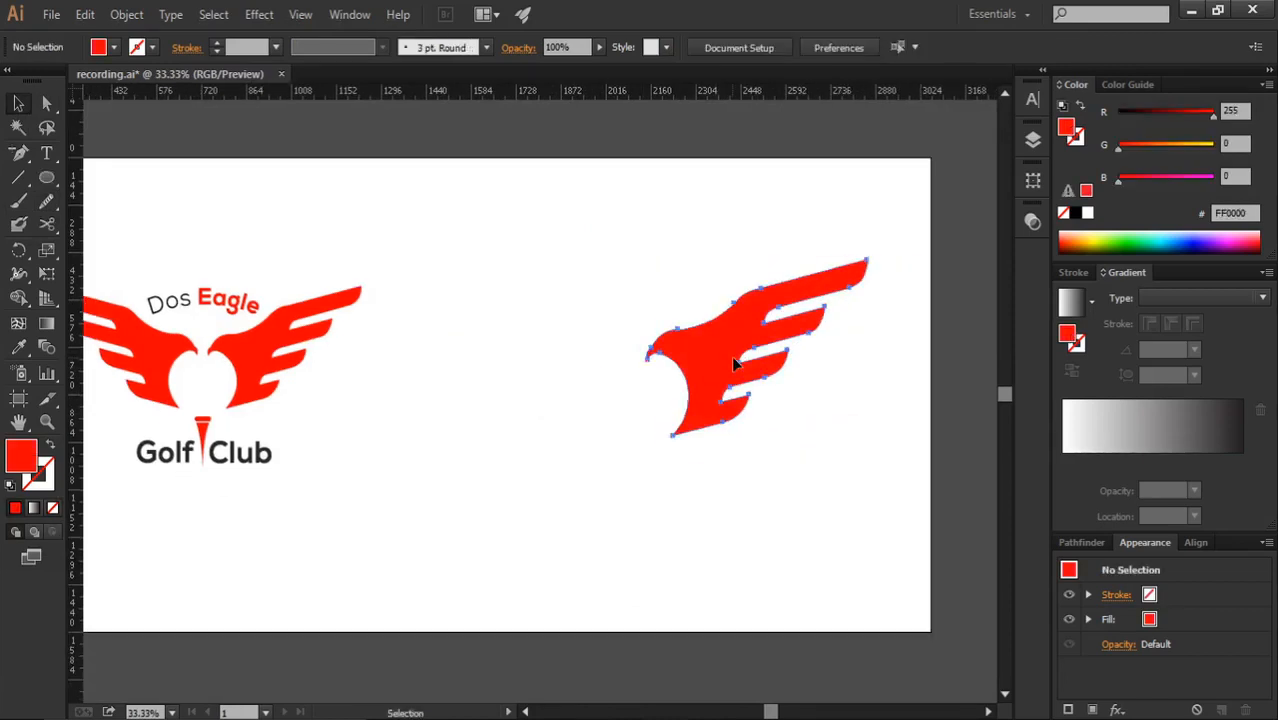
Step: Duplicate the eagle wing to its left and reflect the copy across the vertical axis
{"action": "left_click", "coordinate": [731, 355]}
{"action": "left_click_drag", "start_coordinate": [731, 355], "coordinate": [570, 378]}
{"action": "right_click", "coordinate": [570, 378]}
{"action": "mouse_move", "coordinate": [742, 532]}
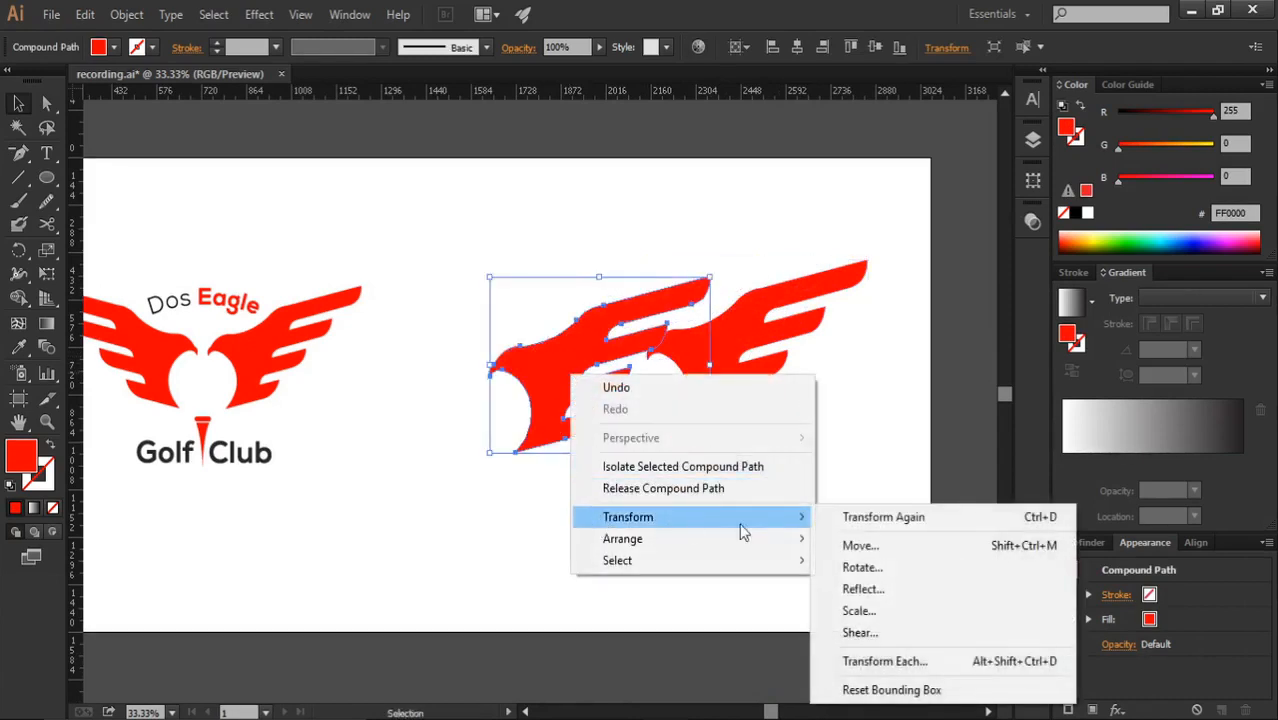
{"action": "left_click", "coordinate": [860, 589]}
{"action": "left_click", "coordinate": [982, 475]}
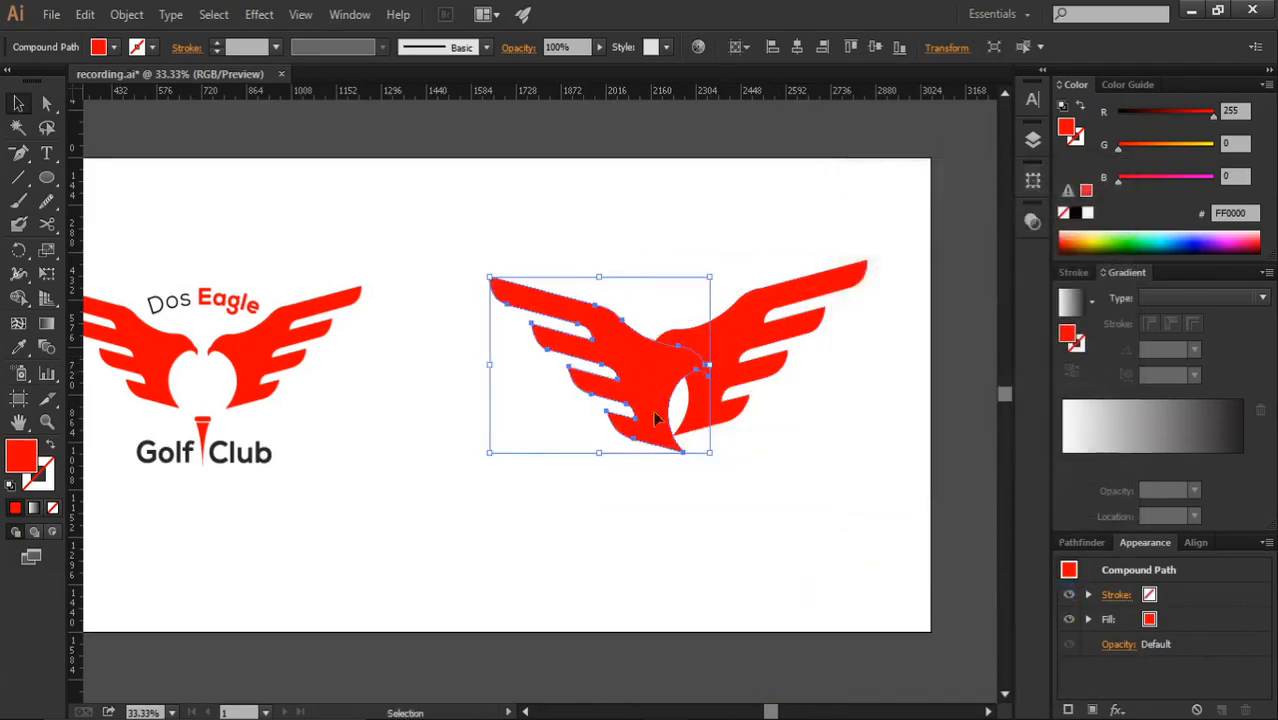
Step: Position the mirrored eagle wing beside the original, with the two beaks facing each other and a narrow gap between them
{"action": "scroll", "coordinate": [653, 410], "scroll_direction": "up", "scroll_amount": 2}
{"action": "left_click_drag", "start_coordinate": [644, 371], "coordinate": [558, 410]}
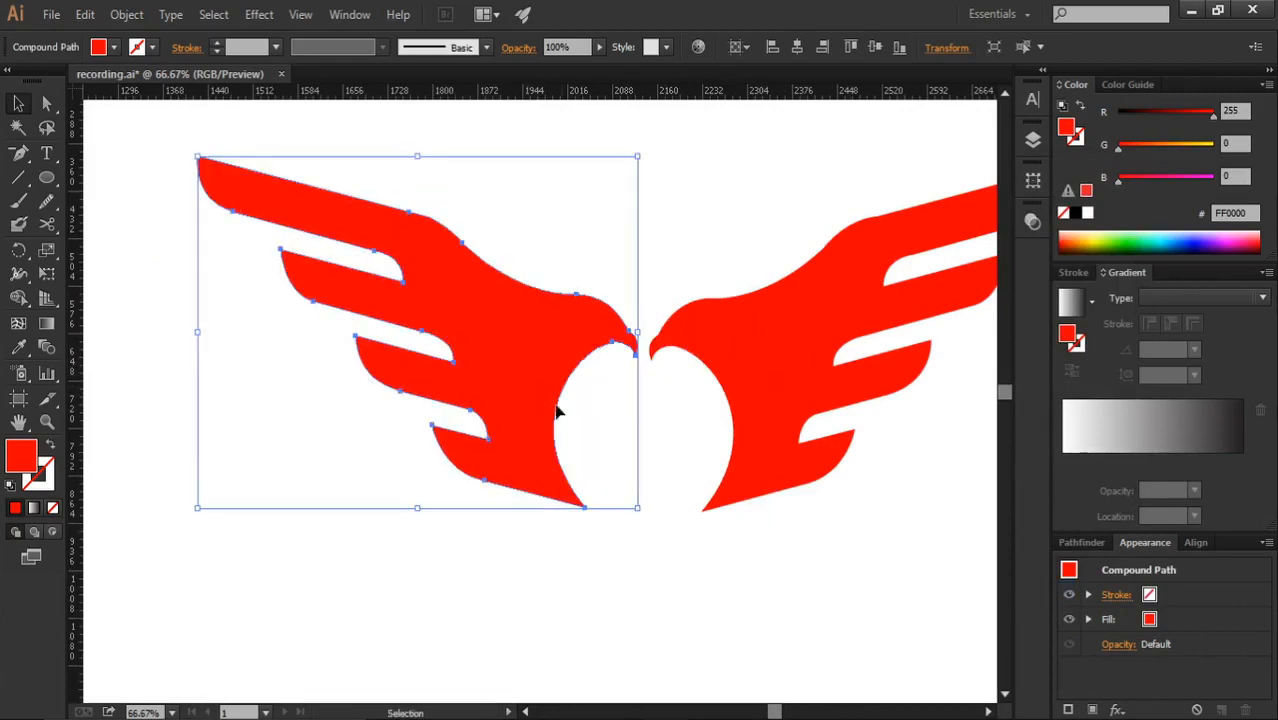
{"action": "key", "text": "space"}
{"action": "left_click_drag", "start_coordinate": [678, 506], "coordinate": [733, 490]}
{"action": "left_click_drag", "start_coordinate": [611, 358], "coordinate": [601, 359]}
{"action": "scroll", "coordinate": [602, 362], "scroll_direction": "down", "scroll_amount": 1}
{"action": "left_click_drag", "start_coordinate": [601, 409], "coordinate": [603, 417]}
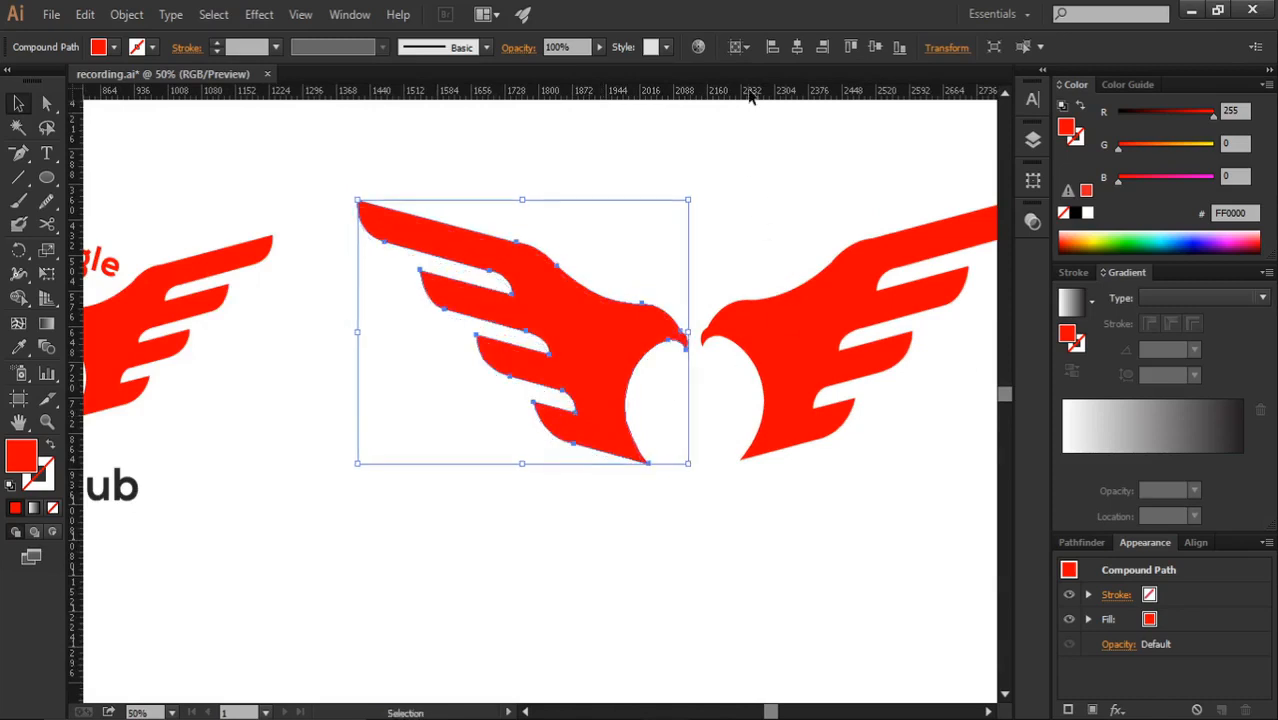
Step: Add a horizontal guide at the wings' lower tips and align the left wing's lowest point with it
{"action": "left_click_drag", "start_coordinate": [750, 95], "coordinate": [733, 463]}
{"action": "scroll", "coordinate": [782, 480], "scroll_direction": "up", "scroll_amount": 3}
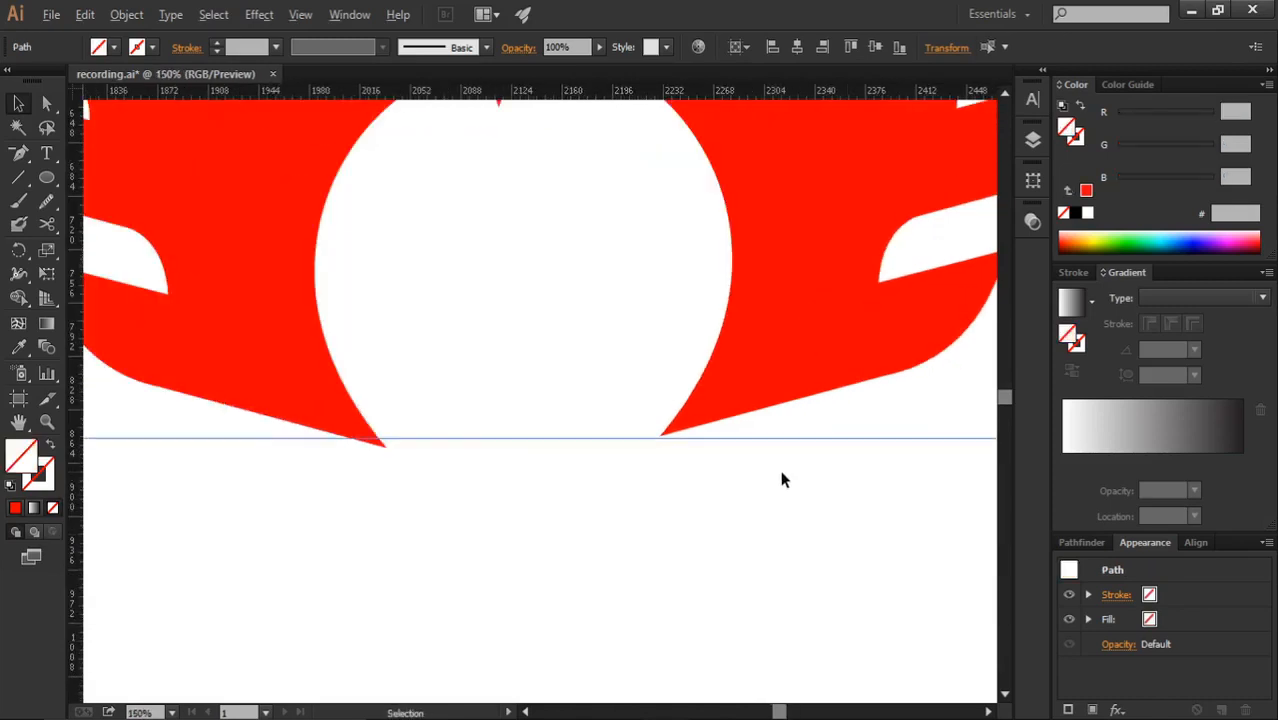
{"action": "left_click", "coordinate": [342, 388]}
{"action": "left_click_drag", "start_coordinate": [371, 405], "coordinate": [518, 424]}
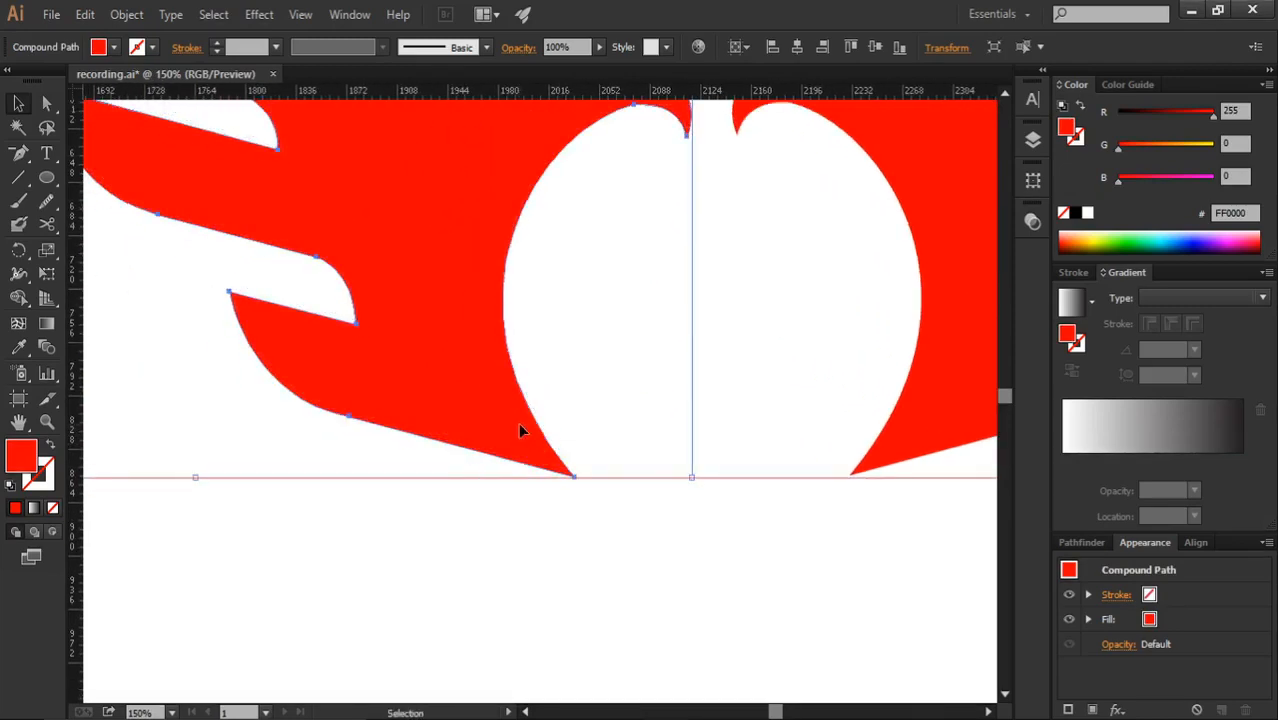
Step: Nudge the right eagle wing down until its lowest point sits on the horizontal guide
{"action": "left_click", "coordinate": [669, 529]}
{"action": "scroll", "coordinate": [669, 529], "scroll_direction": "down", "scroll_amount": 2}
{"action": "left_click", "coordinate": [811, 452]}
{"action": "scroll", "coordinate": [805, 445], "scroll_direction": "up", "scroll_amount": 4}
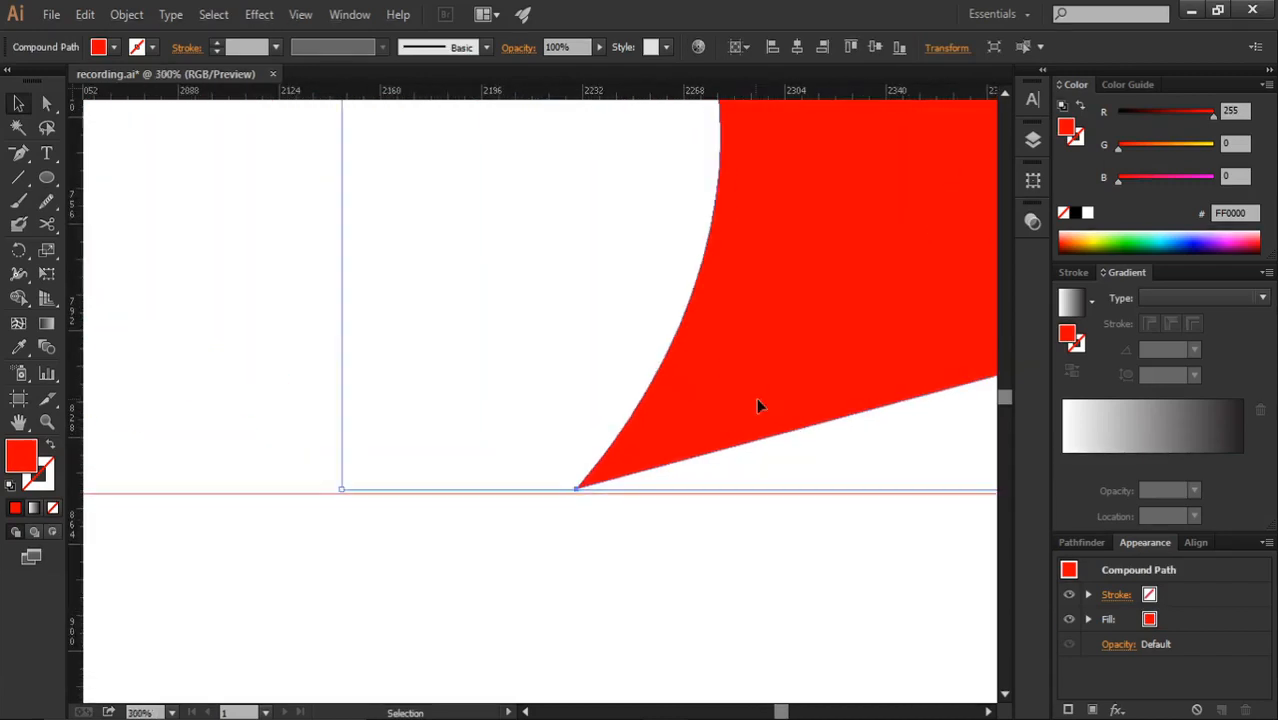
{"action": "left_click_drag", "start_coordinate": [757, 405], "coordinate": [758, 408]}
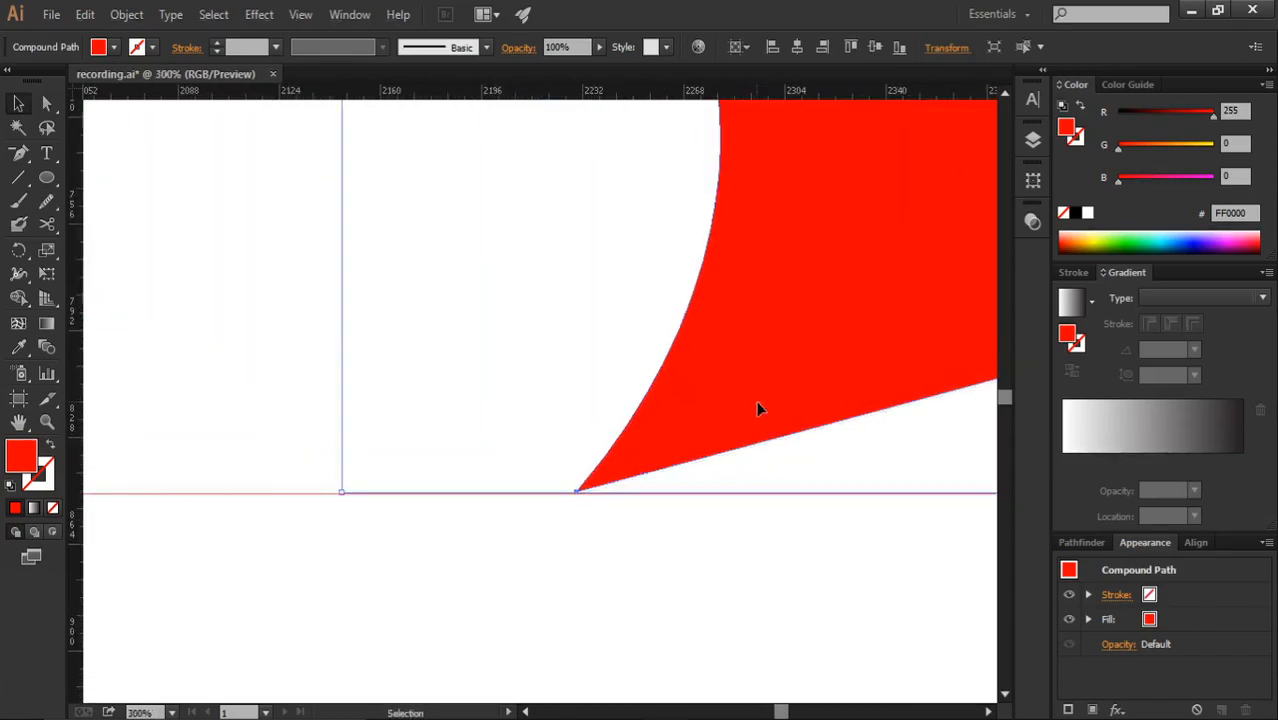
{"action": "left_click", "coordinate": [728, 518]}
{"action": "scroll", "coordinate": [726, 500], "scroll_direction": "down", "scroll_amount": 2}
{"action": "scroll", "coordinate": [720, 440], "scroll_direction": "up", "scroll_amount": 3}
{"action": "left_click", "coordinate": [705, 470]}
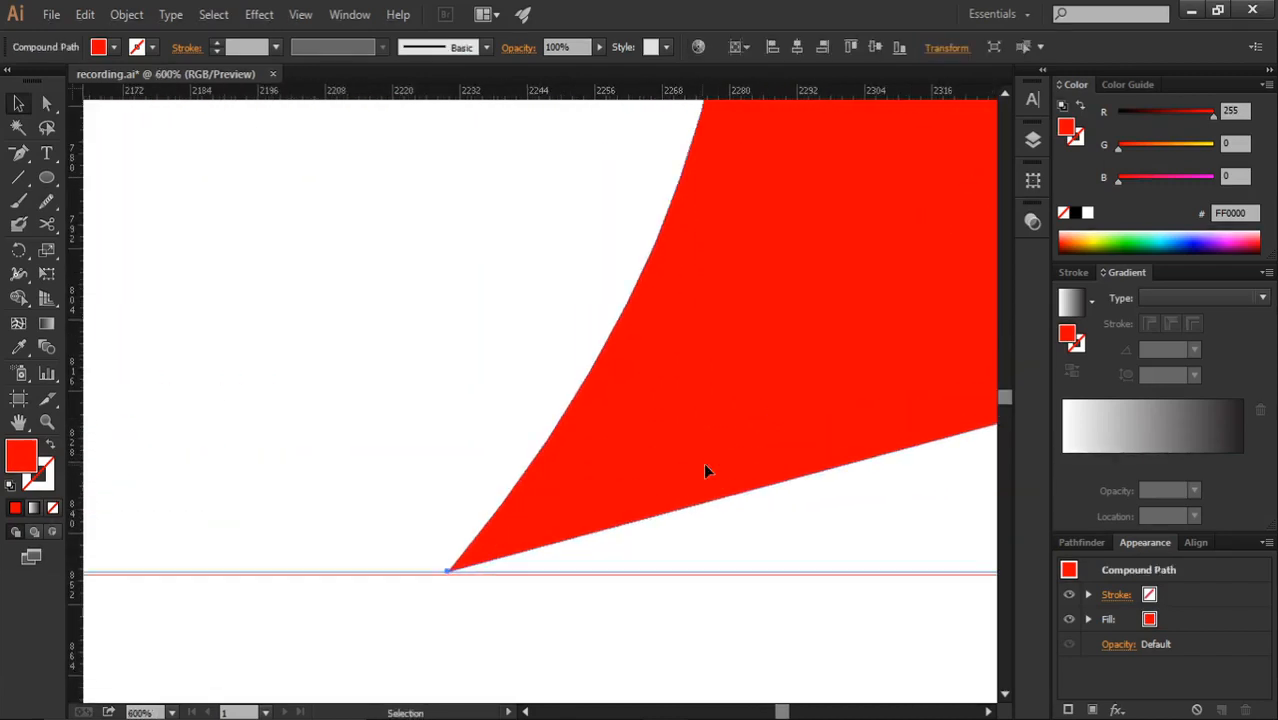
{"action": "left_click_drag", "start_coordinate": [709, 449], "coordinate": [710, 452]}
{"action": "scroll", "coordinate": [710, 451], "scroll_direction": "down", "scroll_amount": 2}
{"action": "scroll", "coordinate": [720, 500], "scroll_direction": "down", "scroll_amount": 3}
{"action": "left_click", "coordinate": [728, 542]}
{"action": "scroll", "coordinate": [728, 542], "scroll_direction": "down", "scroll_amount": 4}
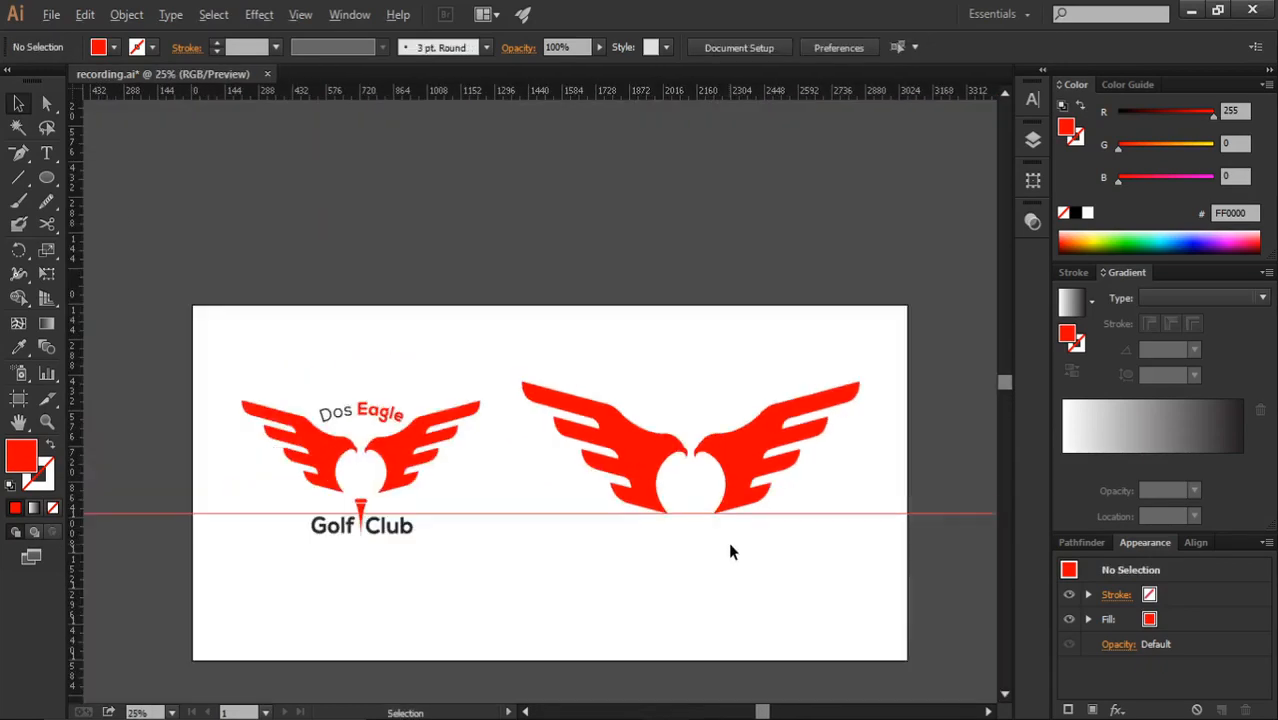
{"action": "scroll", "coordinate": [700, 500], "scroll_direction": "down", "scroll_amount": 1}
{"action": "scroll", "coordinate": [660, 460], "scroll_direction": "up", "scroll_amount": 2}
{"action": "left_click", "coordinate": [652, 432]}
{"action": "scroll", "coordinate": [650, 428], "scroll_direction": "up", "scroll_amount": 1}
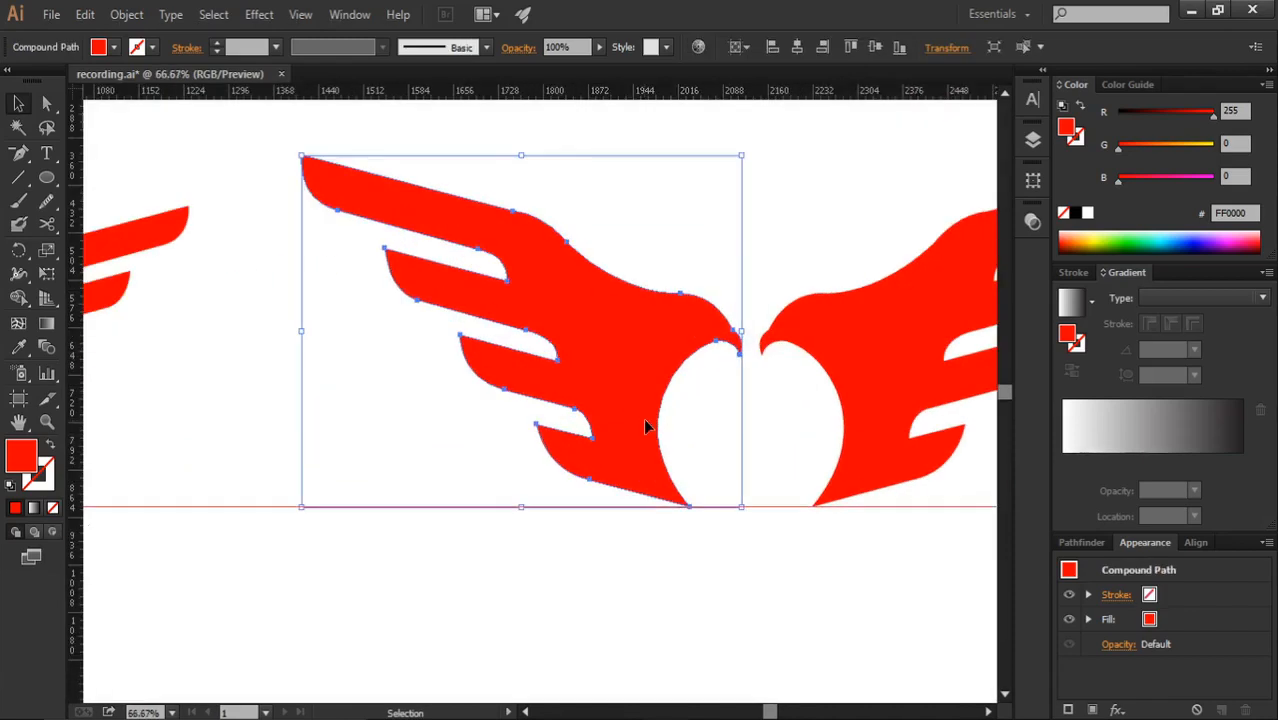
{"action": "left_click", "coordinate": [767, 546]}
{"action": "scroll", "coordinate": [768, 548], "scroll_direction": "down", "scroll_amount": 2}
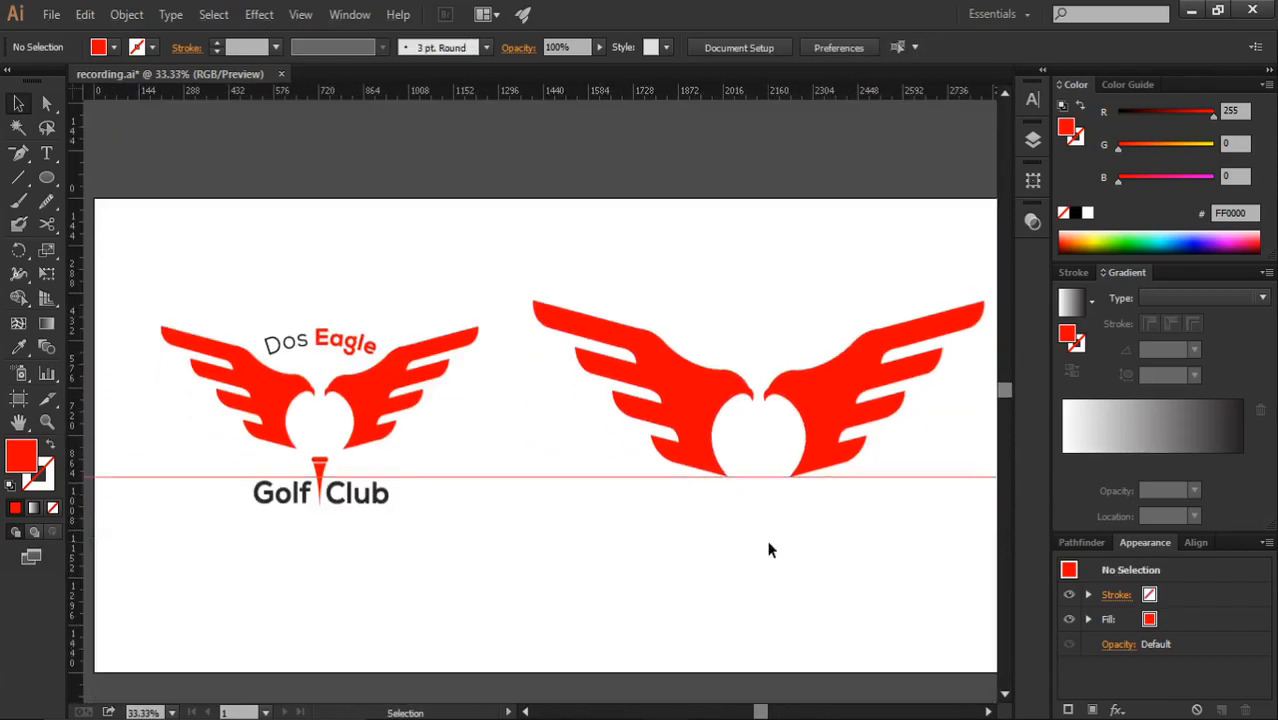
Step: Draw a circle below the new wings with the Ellipse tool and fill it with white
{"action": "left_click", "coordinate": [49, 179]}
{"action": "scroll", "coordinate": [533, 500], "scroll_direction": "down", "scroll_amount": 1}
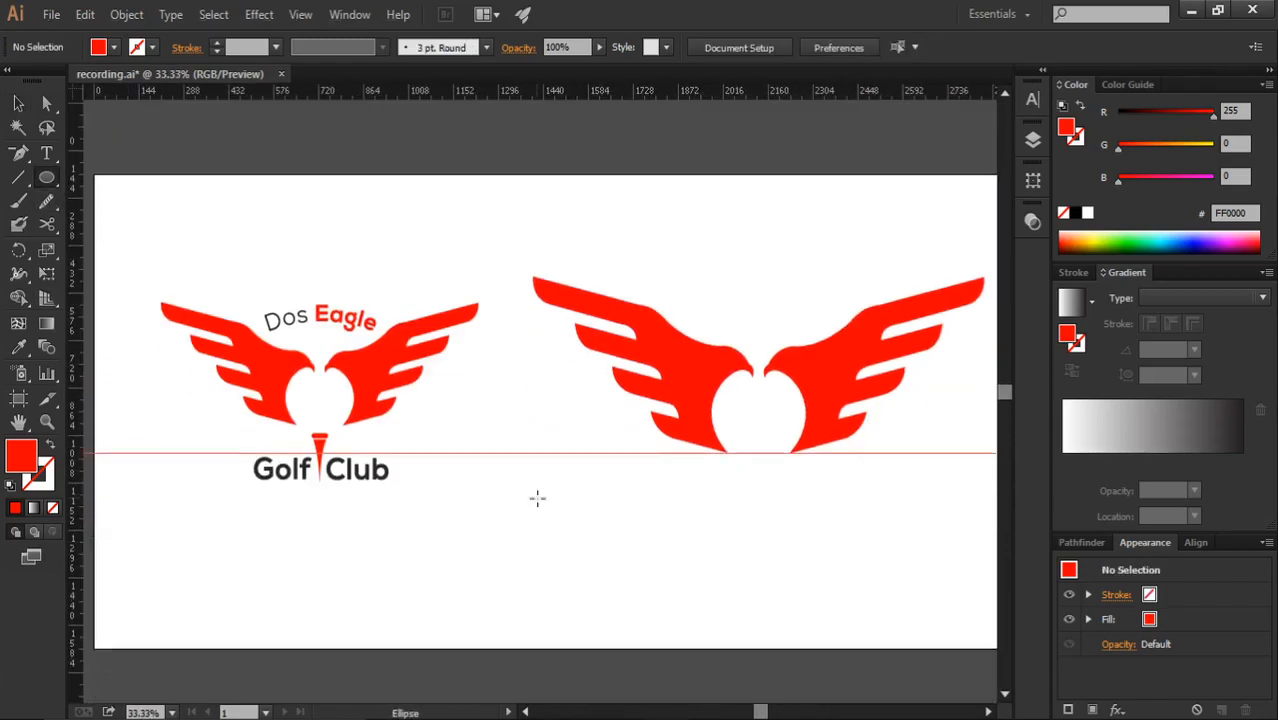
{"action": "left_click_drag", "start_coordinate": [596, 455], "coordinate": [674, 541]}
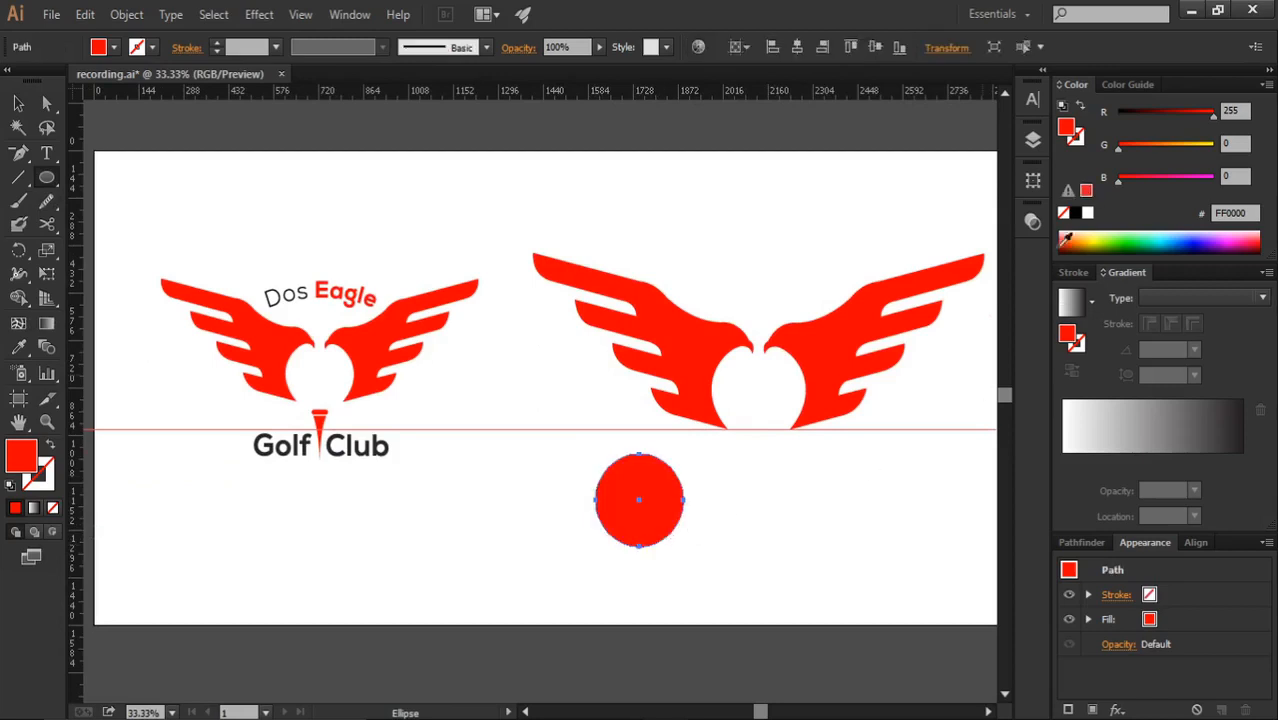
{"action": "left_click", "coordinate": [1087, 214]}
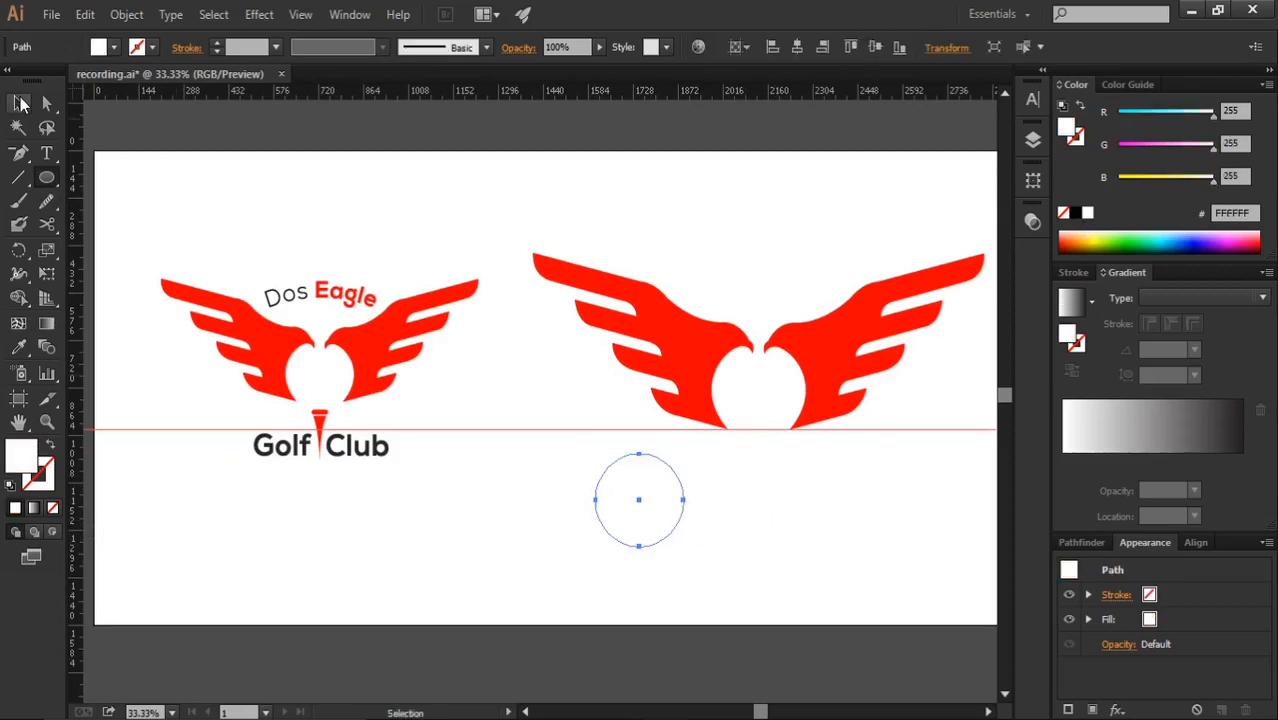
Step: Move the white circle between the facing eagle wings and enlarge it to fill the round hollow
{"action": "left_click", "coordinate": [20, 104]}
{"action": "left_click_drag", "start_coordinate": [633, 508], "coordinate": [741, 405]}
{"action": "scroll", "coordinate": [779, 417], "scroll_direction": "up", "scroll_amount": 2}
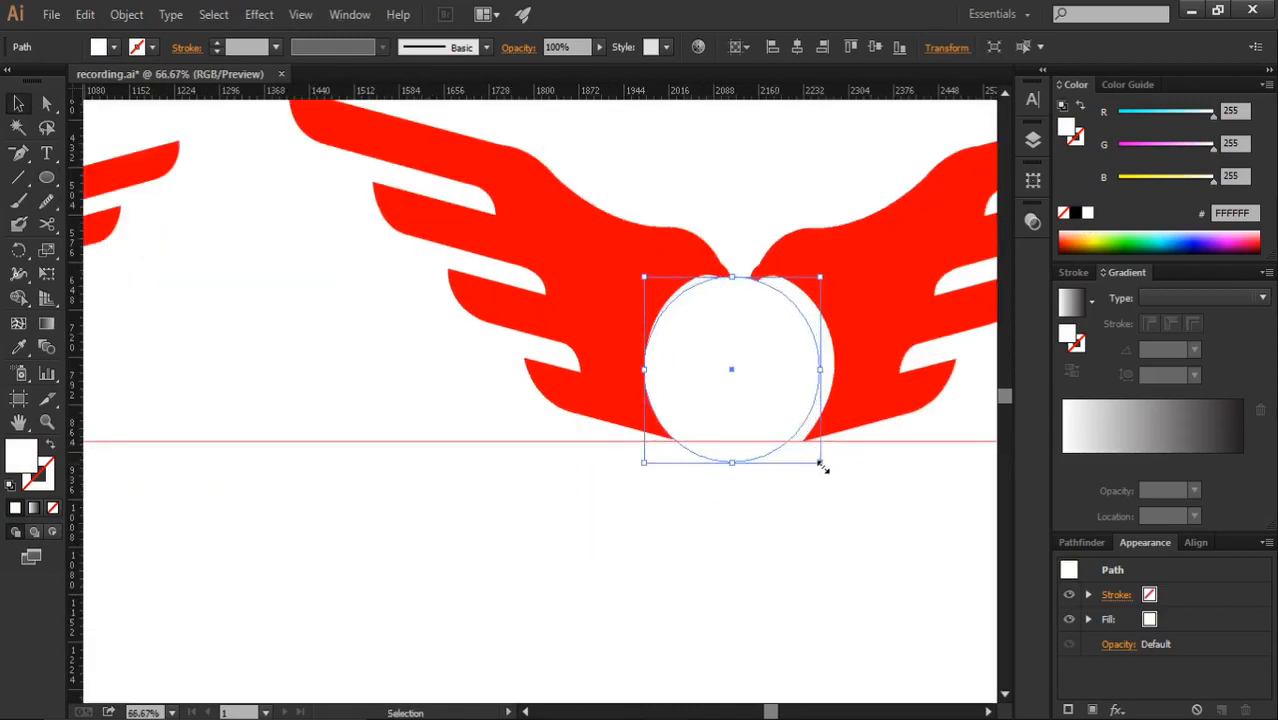
{"action": "left_click_drag", "start_coordinate": [820, 464], "coordinate": [836, 478]}
{"action": "left_click_drag", "start_coordinate": [779, 431], "coordinate": [778, 421]}
Step: Send the white circle behind the wings so both beaks lie in front of it
{"action": "right_click", "coordinate": [784, 432]}
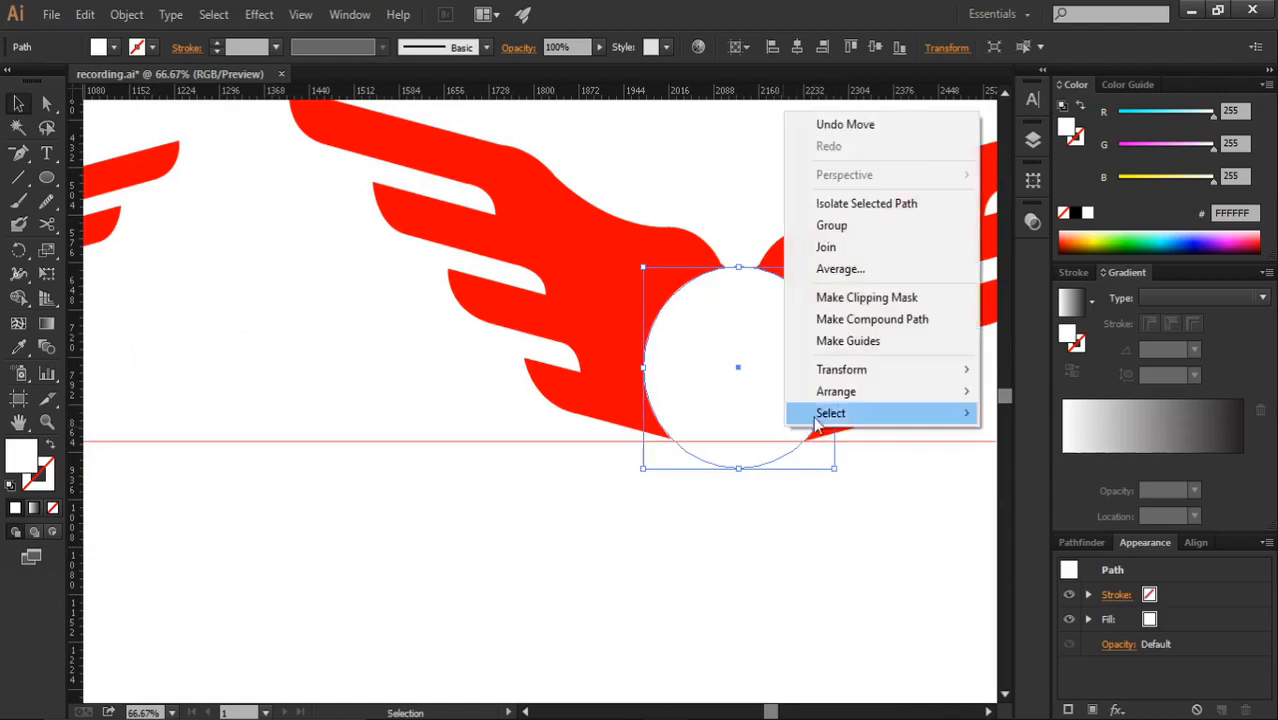
{"action": "mouse_move", "coordinate": [850, 389]}
{"action": "left_click", "coordinate": [1030, 456]}
{"action": "scroll", "coordinate": [877, 505], "scroll_direction": "up", "scroll_amount": 1}
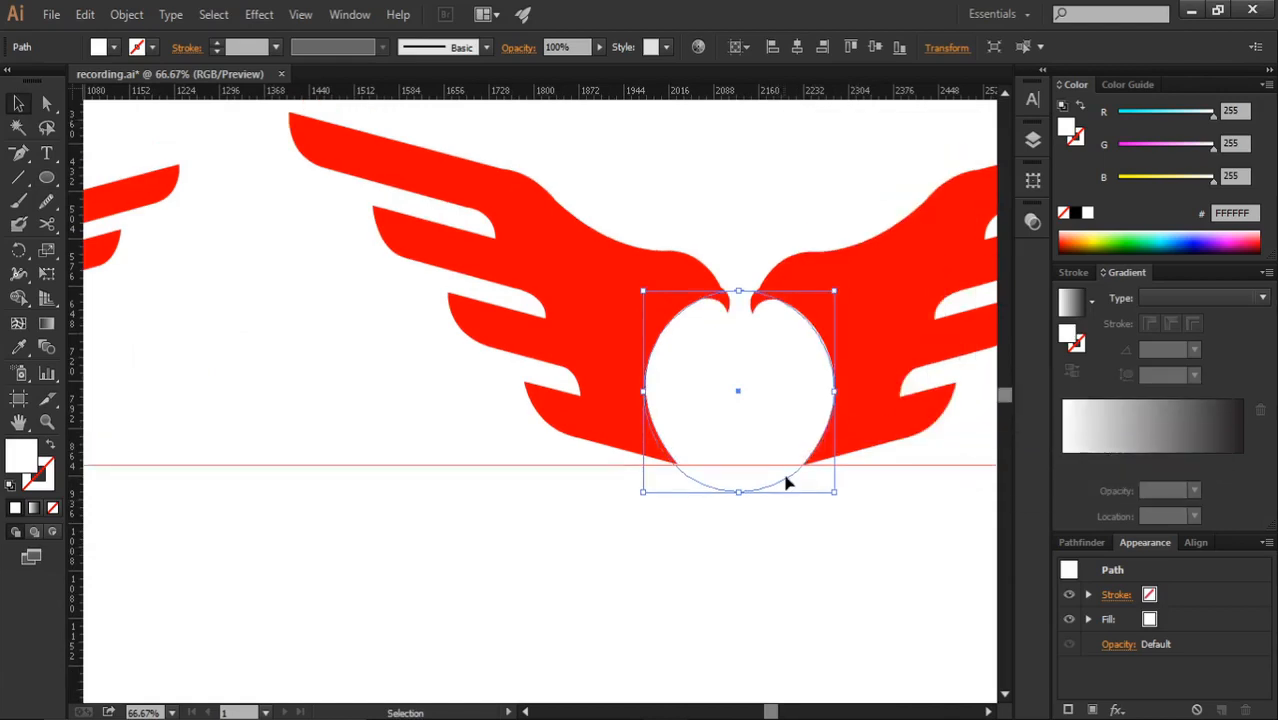
{"action": "left_click", "coordinate": [799, 559]}
{"action": "scroll", "coordinate": [780, 520], "scroll_direction": "up", "scroll_amount": 2}
{"action": "left_click", "coordinate": [744, 504]}
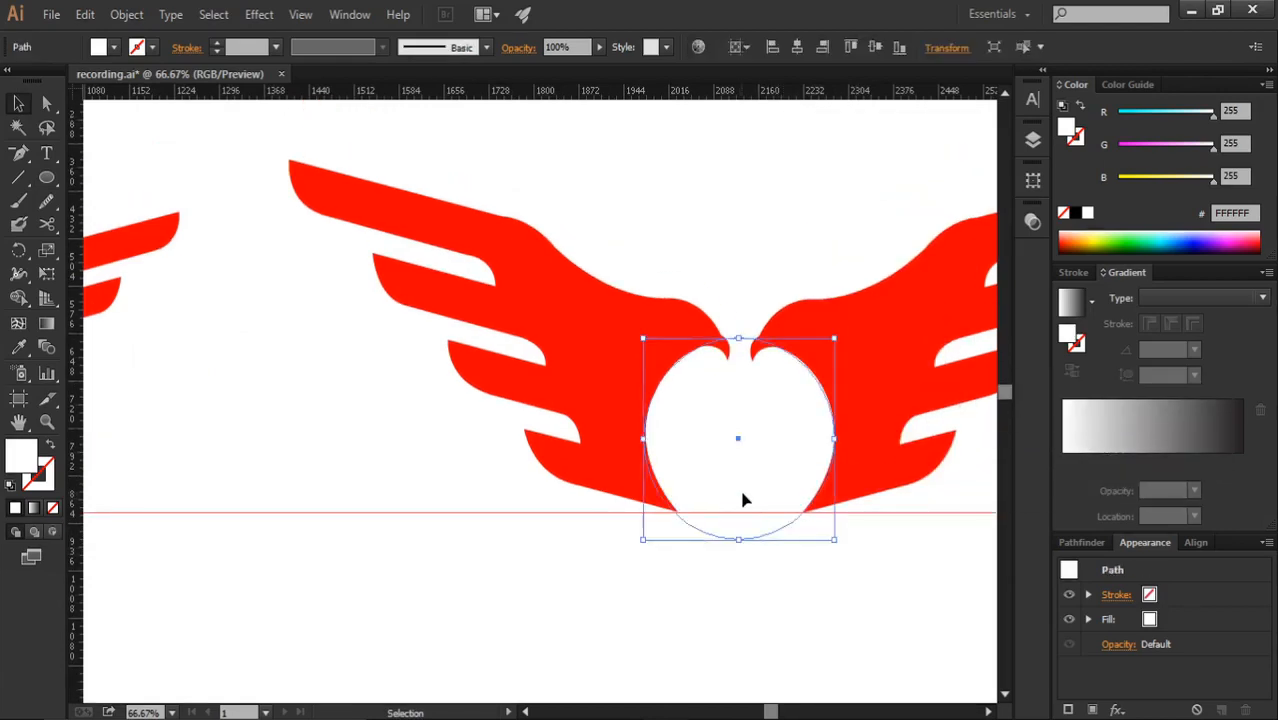
Step: Nudge the left and right wings horizontally so their inner curves follow the circle's outline
{"action": "left_click", "coordinate": [615, 473]}
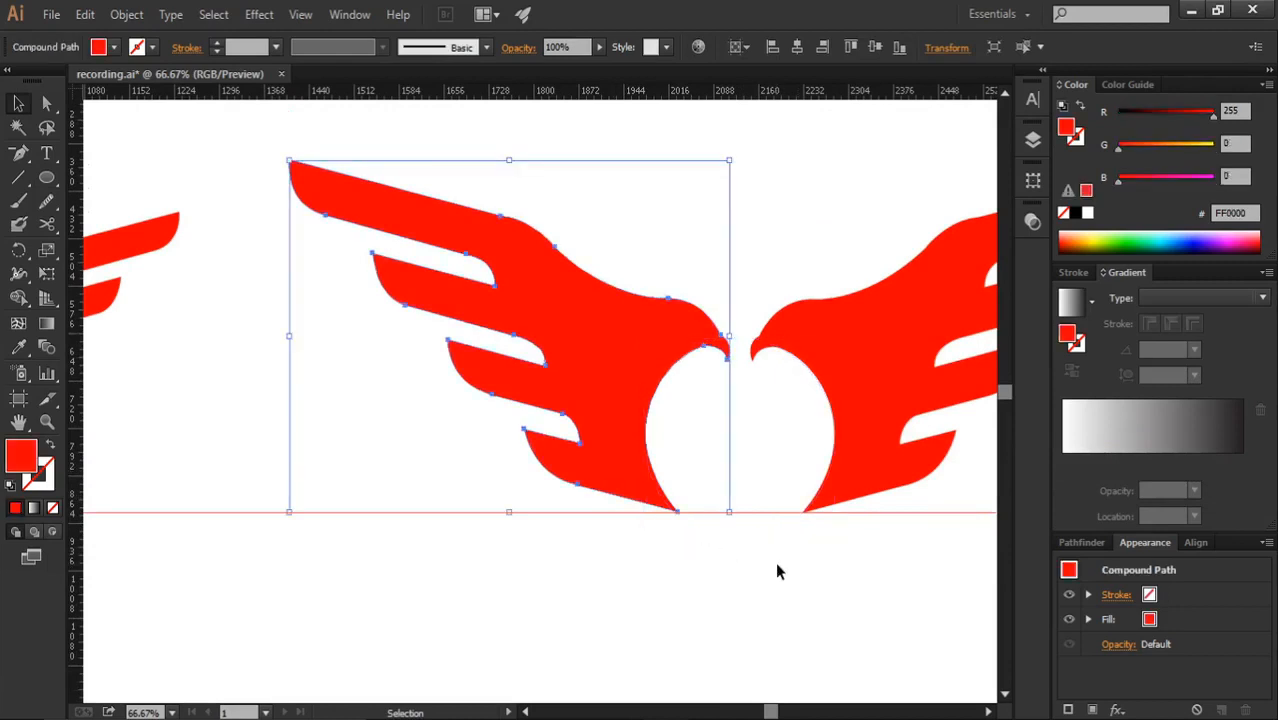
{"action": "left_click", "coordinate": [752, 474]}
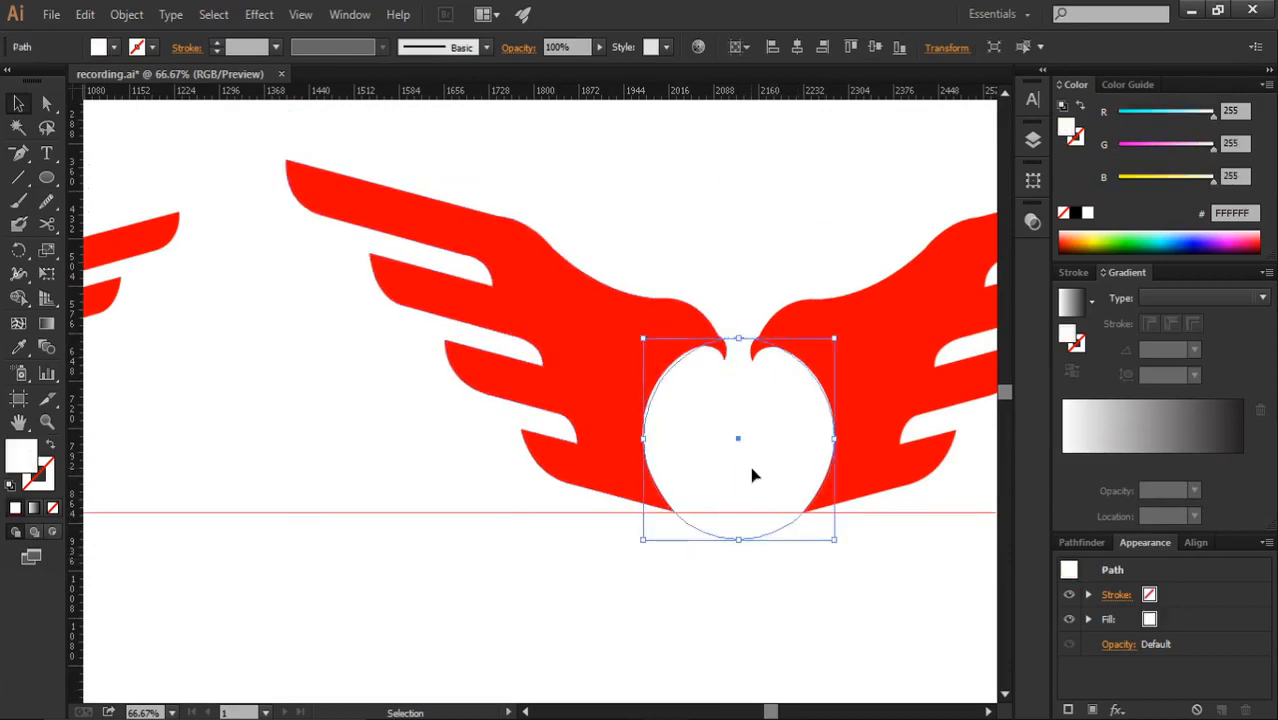
{"action": "left_click", "coordinate": [612, 453]}
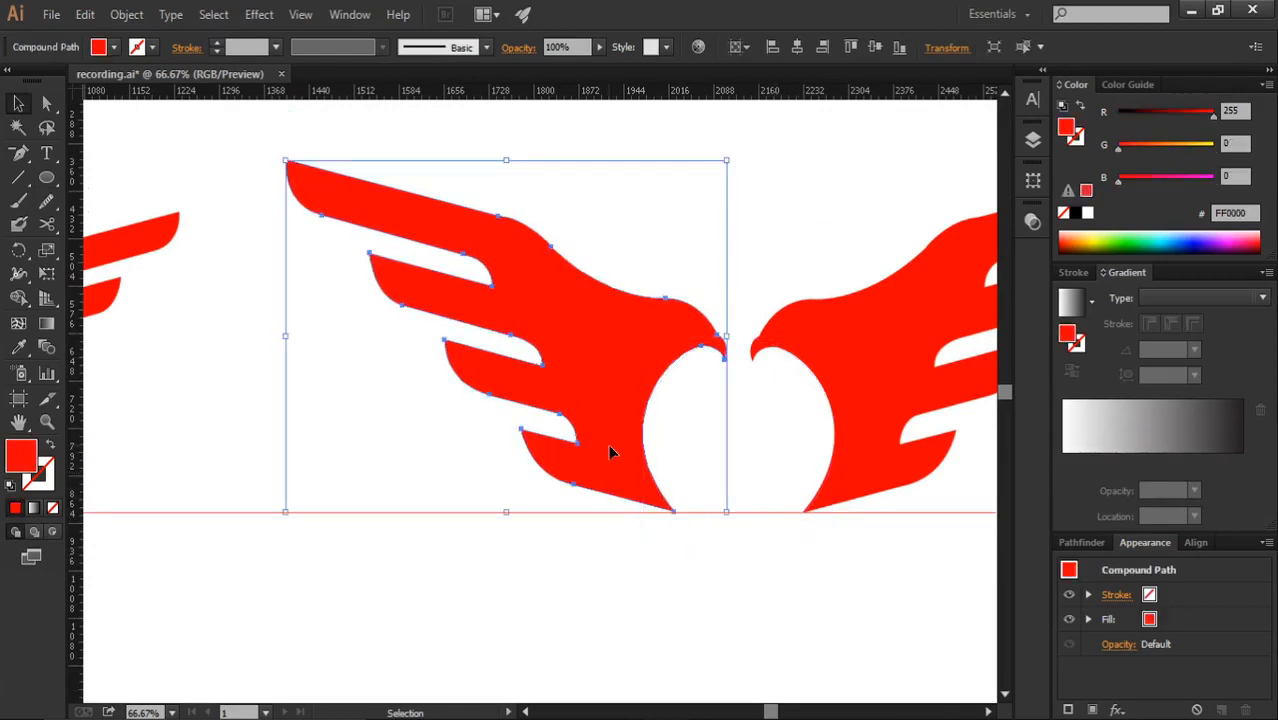
{"action": "left_click", "coordinate": [913, 474]}
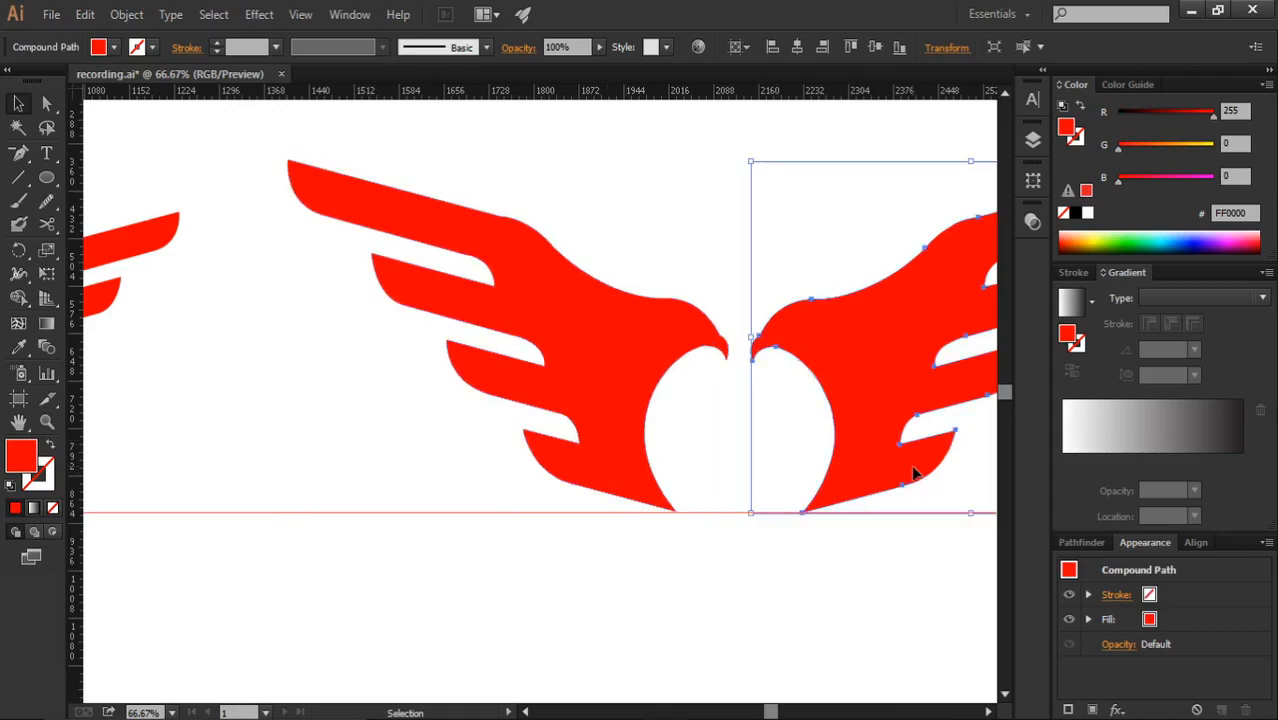
{"action": "left_click", "coordinate": [768, 485]}
{"action": "left_click", "coordinate": [872, 478]}
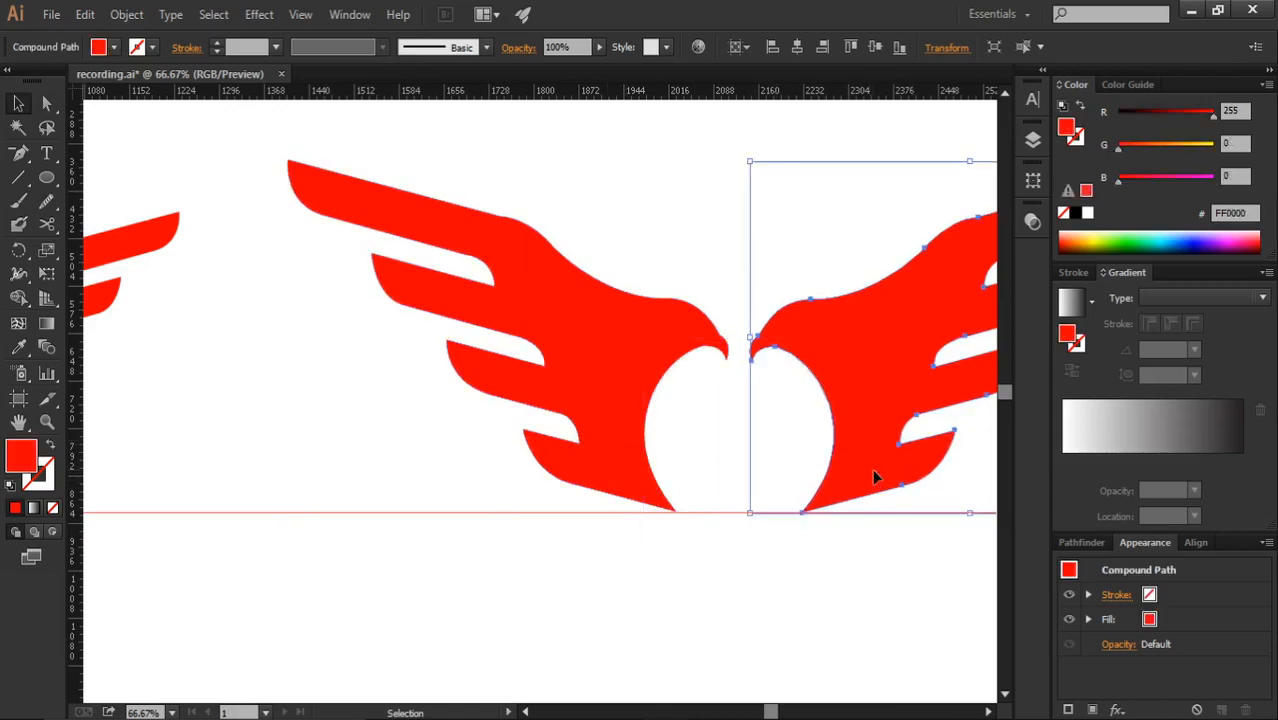
{"action": "left_click", "coordinate": [775, 588]}
Step: Draw a small horizontal red bar below the wings with the Rounded Rectangle tool
{"action": "scroll", "coordinate": [773, 590], "scroll_direction": "down", "scroll_amount": 1}
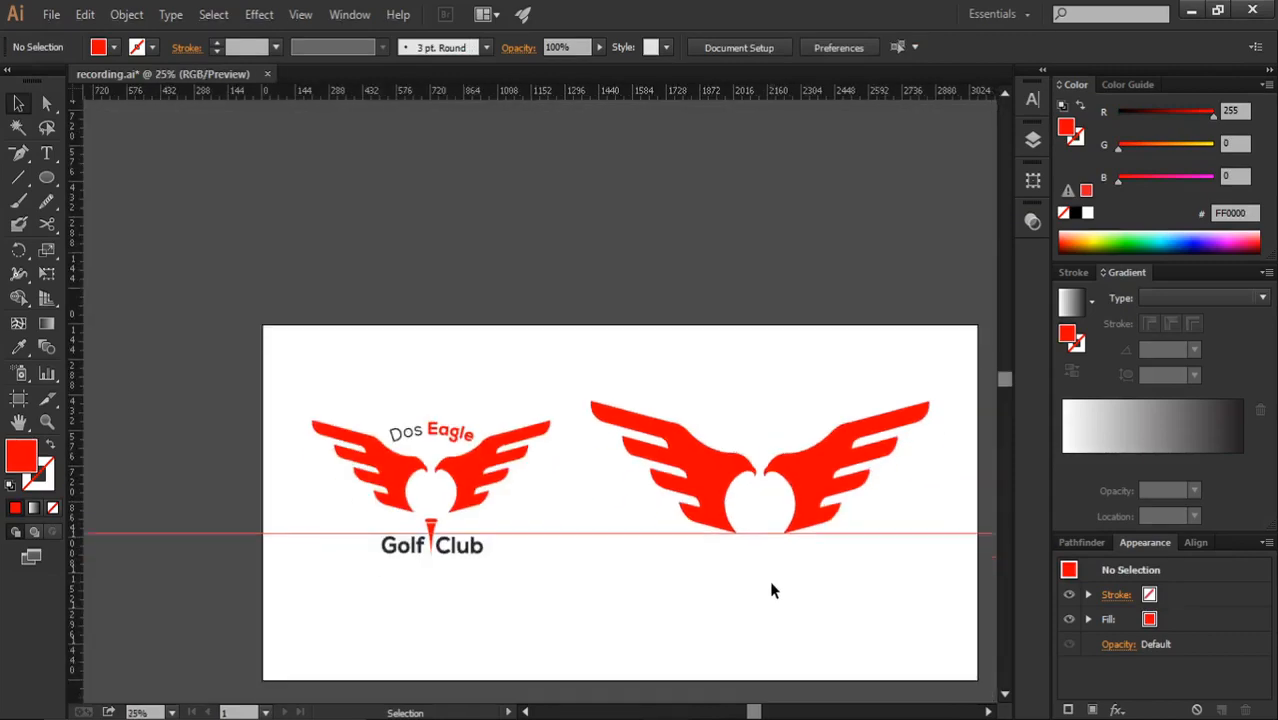
{"action": "scroll", "coordinate": [780, 592], "scroll_direction": "down", "scroll_amount": 1}
{"action": "scroll", "coordinate": [788, 573], "scroll_direction": "down", "scroll_amount": 2}
{"action": "scroll", "coordinate": [758, 538], "scroll_direction": "up", "scroll_amount": 2}
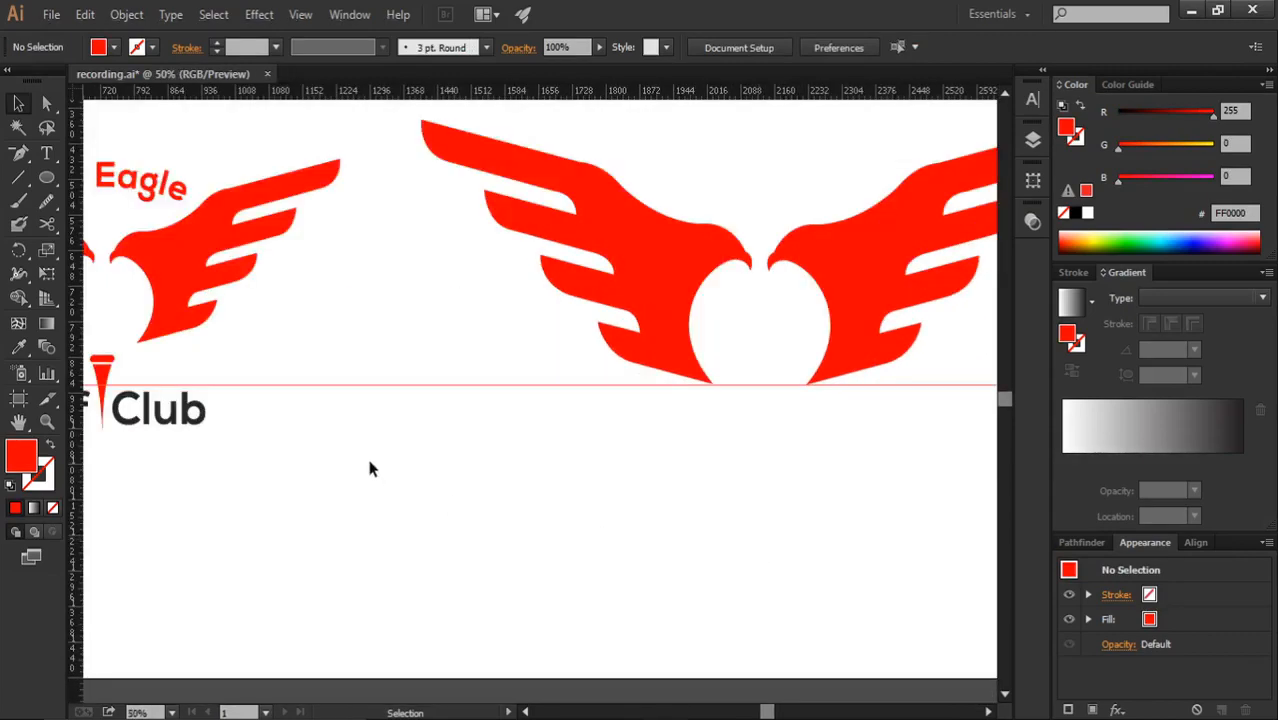
{"action": "scroll", "coordinate": [464, 483], "scroll_direction": "down", "scroll_amount": 2}
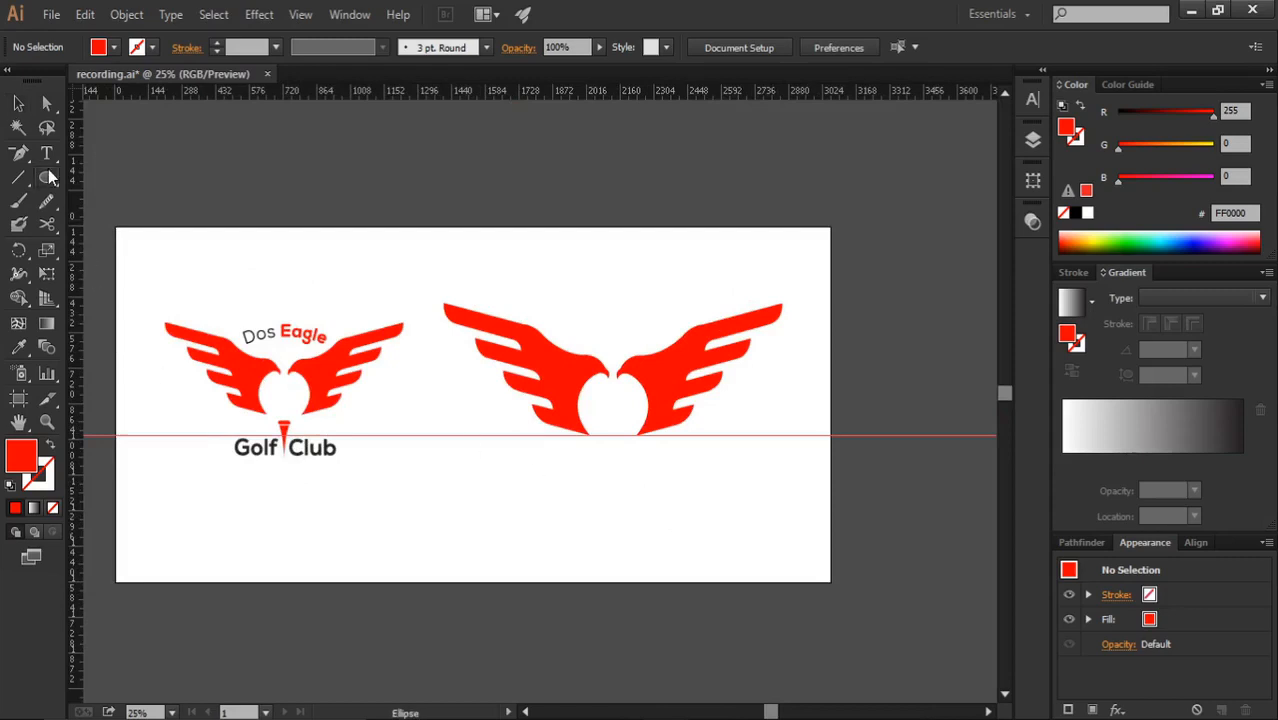
{"action": "left_click_drag", "start_coordinate": [50, 178], "coordinate": [120, 203]}
{"action": "scroll", "coordinate": [560, 505], "scroll_direction": "up", "scroll_amount": 2}
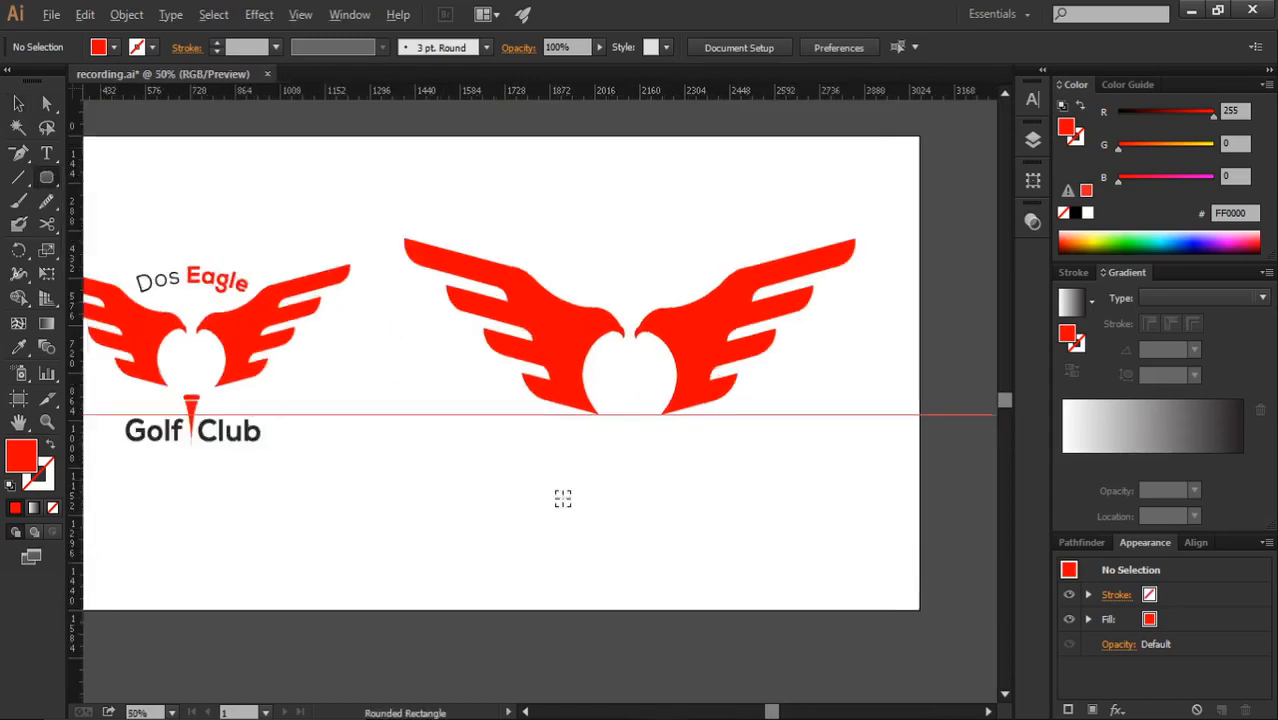
{"action": "scroll", "coordinate": [563, 498], "scroll_direction": "up", "scroll_amount": 1}
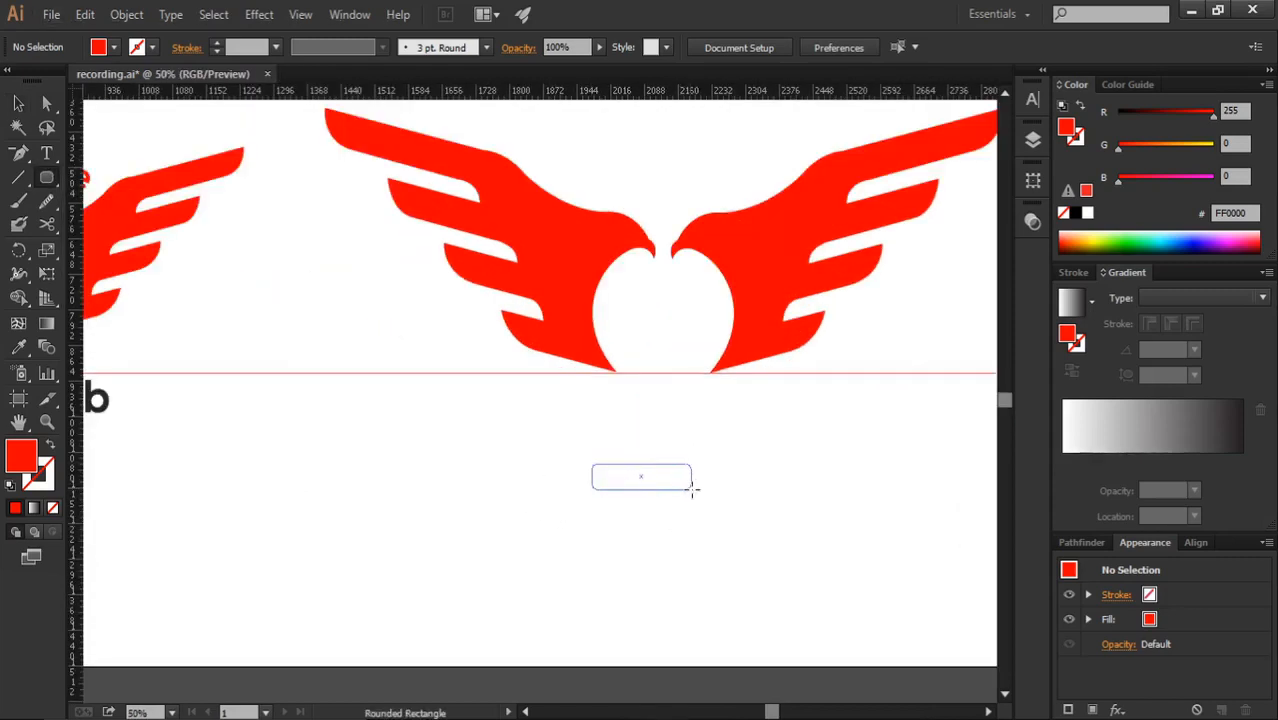
{"action": "left_click_drag", "start_coordinate": [691, 489], "coordinate": [650, 497]}
Step: Round the red bar's ends fully with 26 px corners and move it up closer beneath the wings
{"action": "left_click", "coordinate": [46, 103]}
{"action": "scroll", "coordinate": [673, 460], "scroll_direction": "up", "scroll_amount": 3}
{"action": "scroll", "coordinate": [730, 530], "scroll_direction": "down", "scroll_amount": 1}
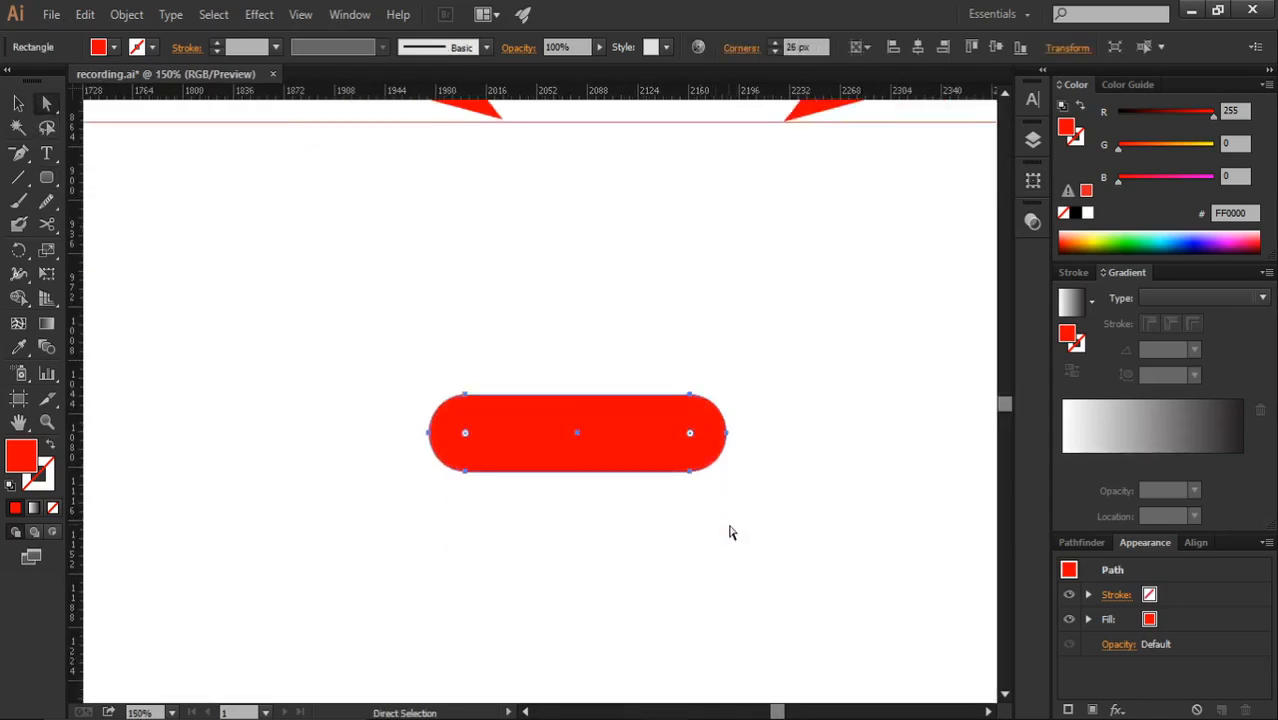
{"action": "left_click_drag", "start_coordinate": [620, 440], "coordinate": [658, 298]}
Step: Start the golf tee's stem with the Pen tool, curving from the bar's lower left corner down to a point
{"action": "key", "text": "p"}
{"action": "left_click", "coordinate": [503, 329]}
{"action": "scroll", "coordinate": [515, 420], "scroll_direction": "down", "scroll_amount": 2}
{"action": "scroll", "coordinate": [545, 495], "scroll_direction": "down", "scroll_amount": 1}
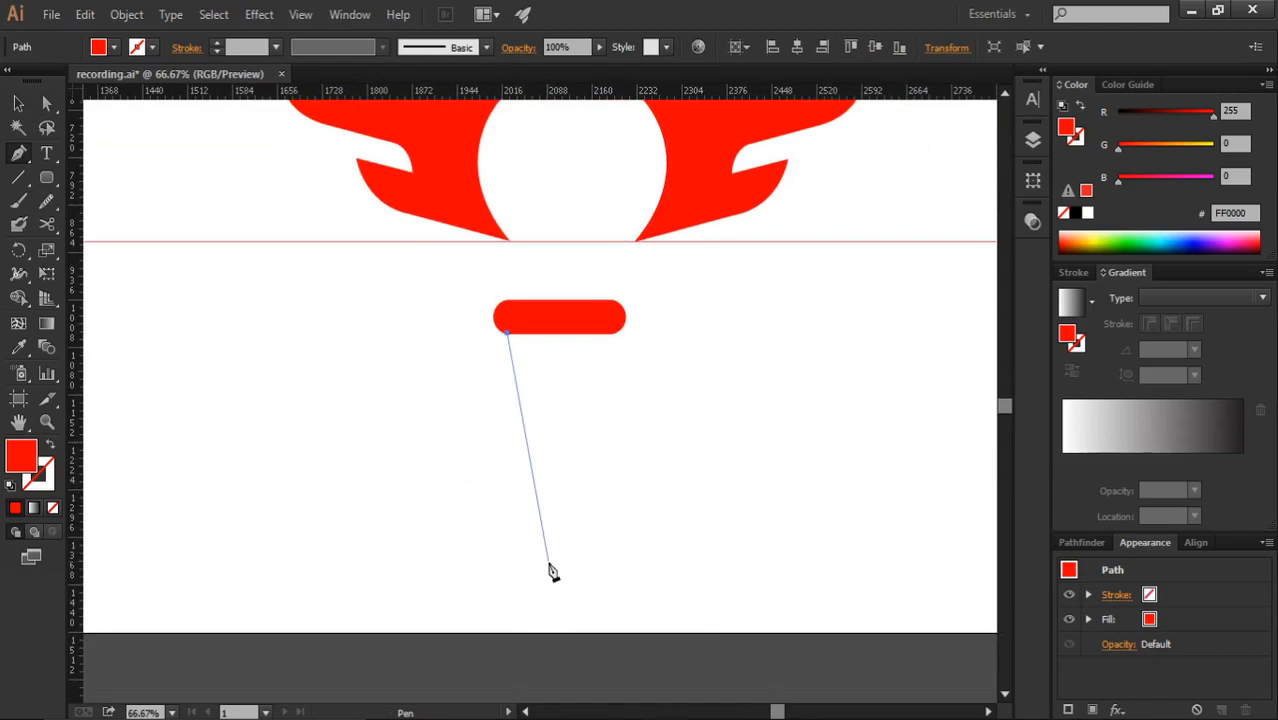
{"action": "left_click_drag", "start_coordinate": [550, 570], "coordinate": [549, 663]}
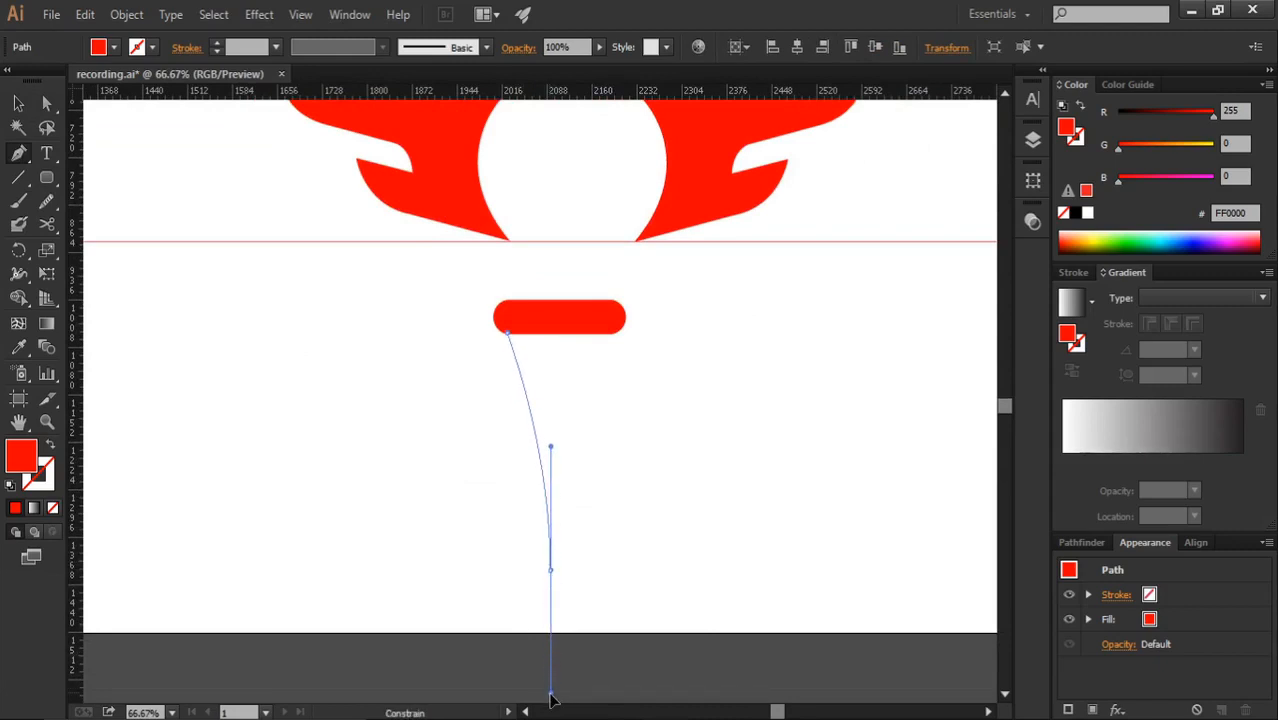
{"action": "left_click_drag", "start_coordinate": [550, 697], "coordinate": [550, 693]}
Step: Draw the tee stem's curved right side up to the bar's lower right corner and close the path at its start
{"action": "scroll", "coordinate": [597, 566], "scroll_direction": "up", "scroll_amount": 1}
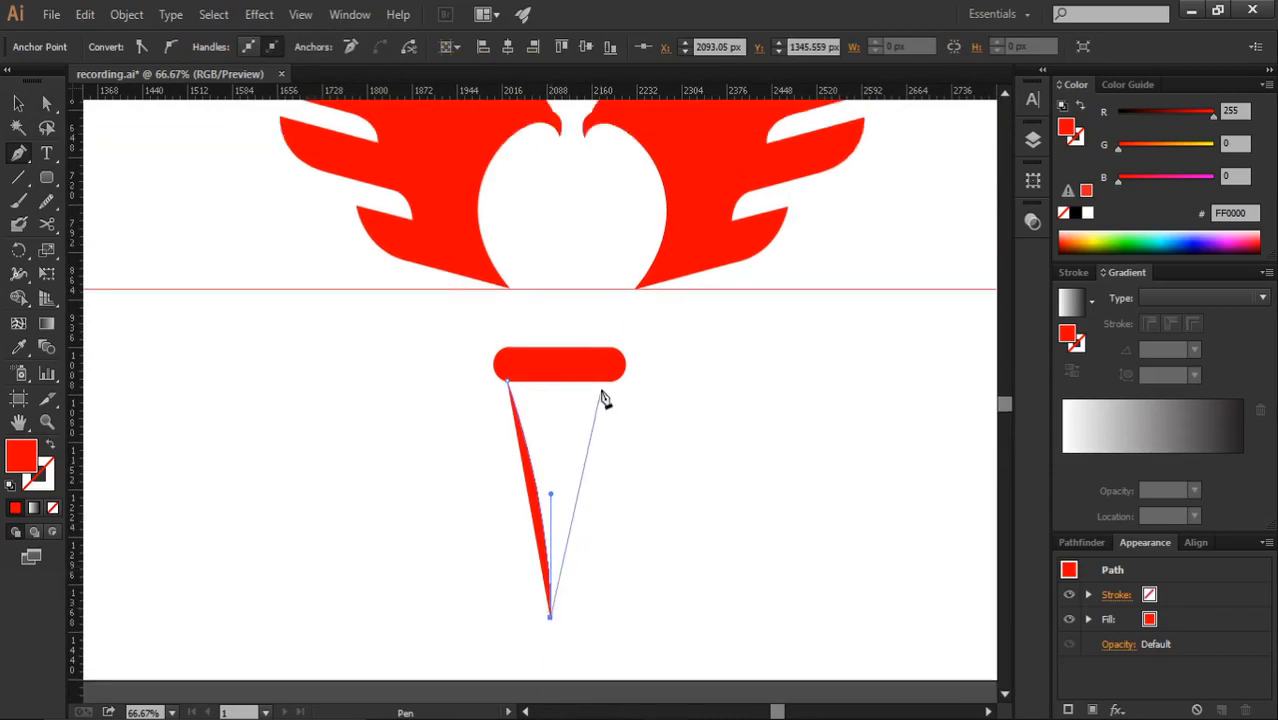
{"action": "scroll", "coordinate": [612, 388], "scroll_direction": "up", "scroll_amount": 3}
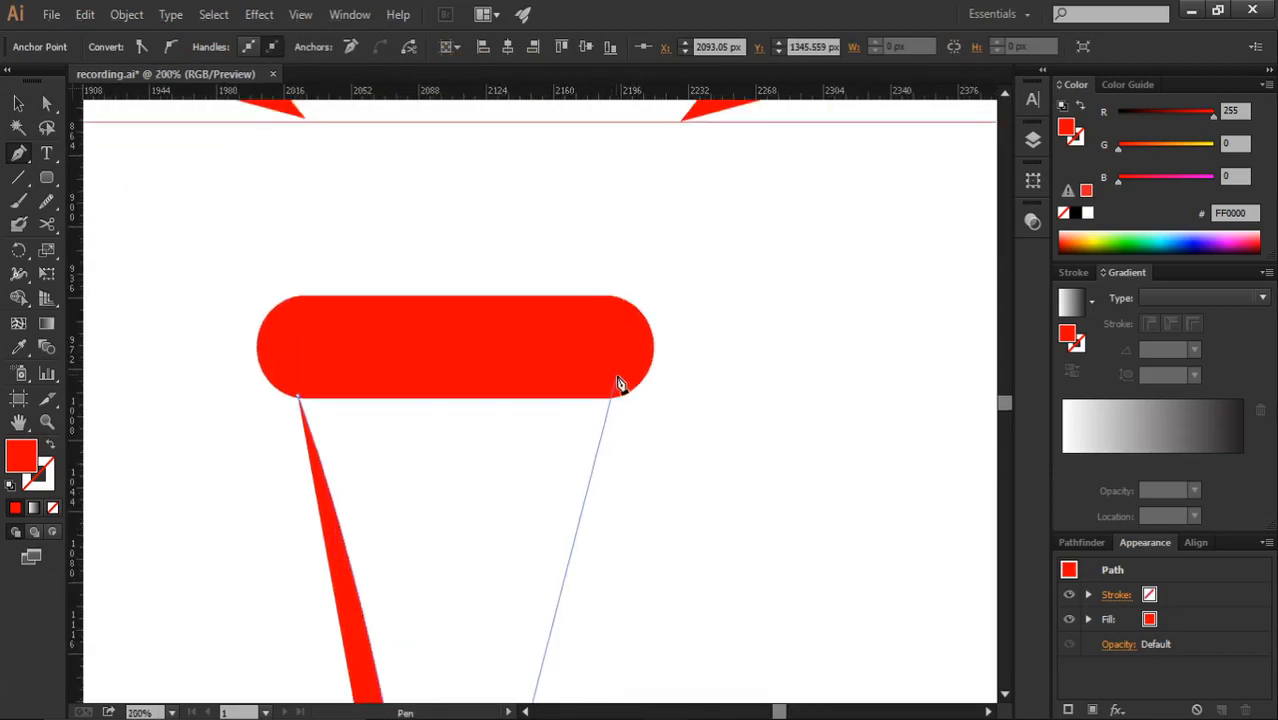
{"action": "left_click_drag", "start_coordinate": [617, 391], "coordinate": [660, 330]}
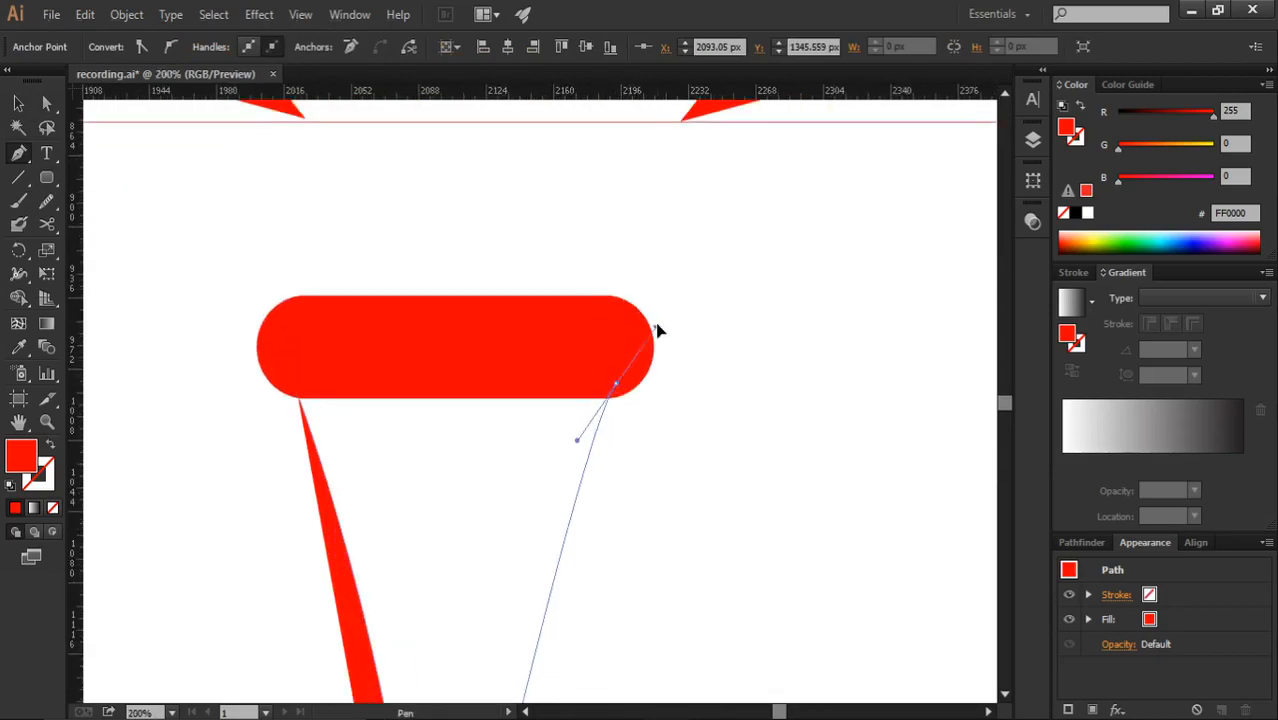
{"action": "scroll", "coordinate": [657, 364], "scroll_direction": "down", "scroll_amount": 2}
{"action": "scroll", "coordinate": [658, 364], "scroll_direction": "down", "scroll_amount": 1}
{"action": "scroll", "coordinate": [660, 290], "scroll_direction": "up", "scroll_amount": 2}
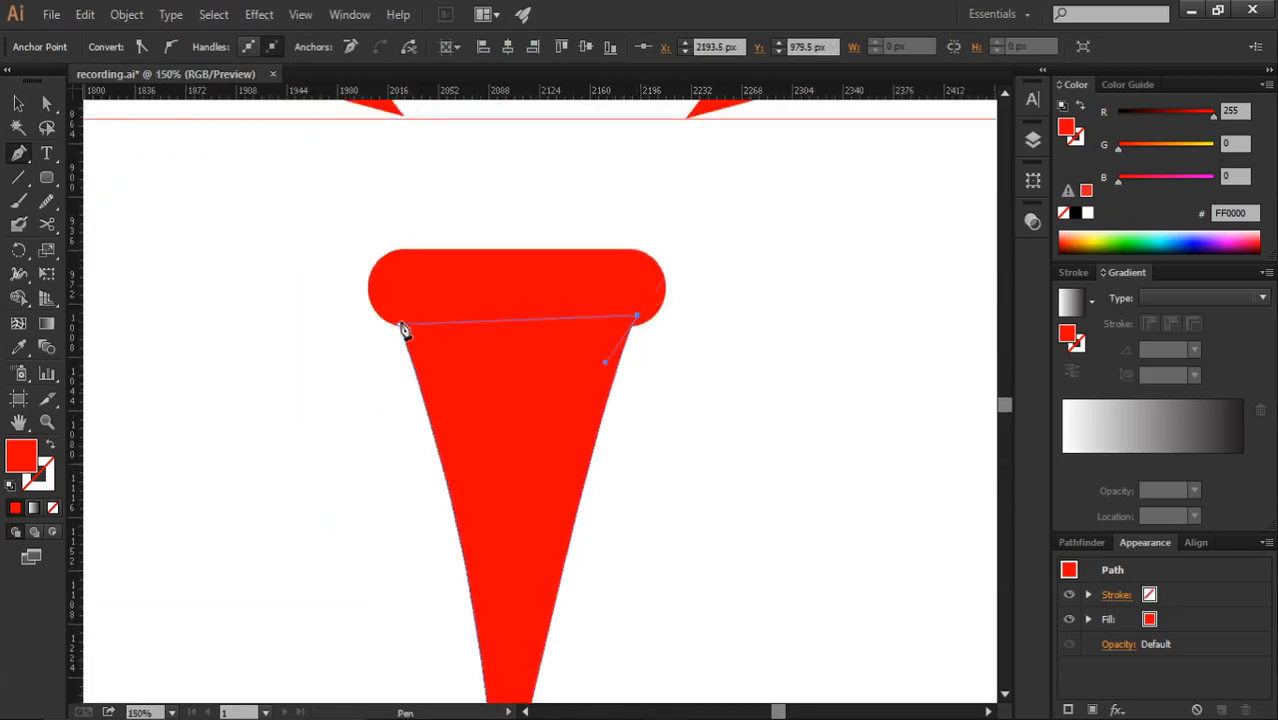
{"action": "left_click", "coordinate": [403, 331]}
{"action": "scroll", "coordinate": [608, 417], "scroll_direction": "down", "scroll_amount": 2}
{"action": "scroll", "coordinate": [603, 410], "scroll_direction": "down", "scroll_amount": 1}
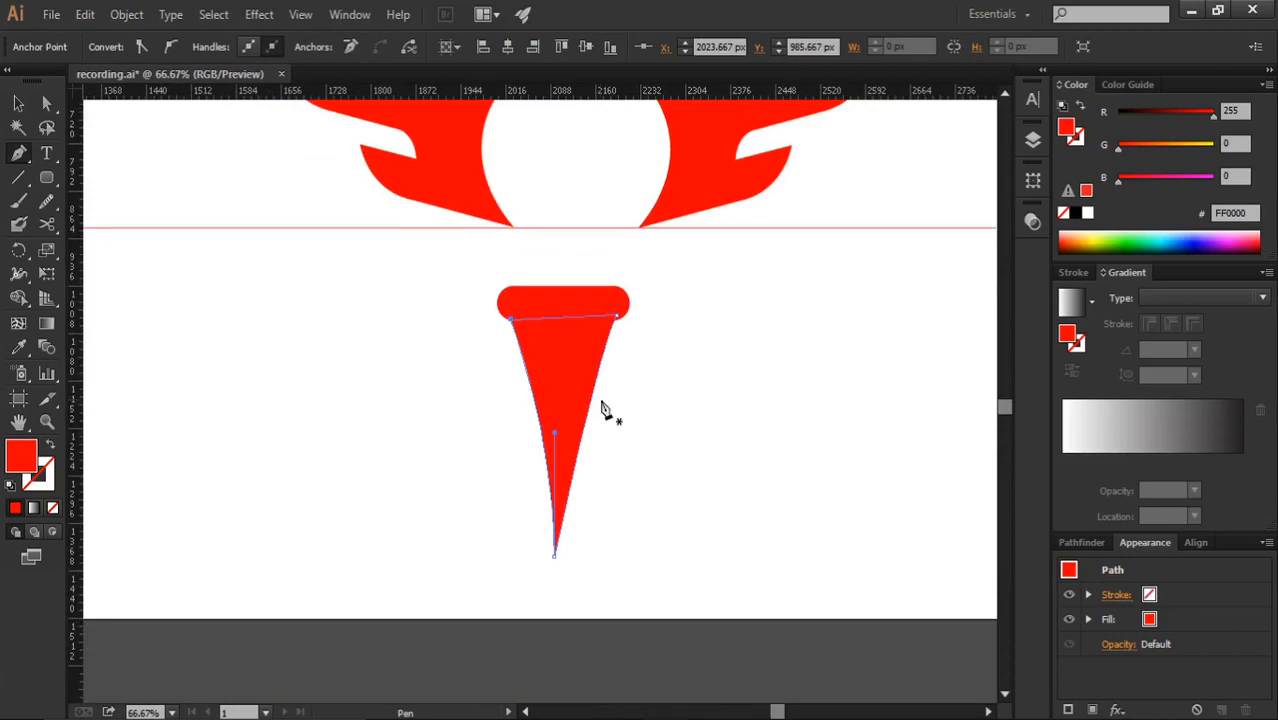
Step: Direct-select the stem's lower tip anchor and pull the upper right corner's handle inward to curve the right side
{"action": "scroll", "coordinate": [590, 460], "scroll_direction": "down", "scroll_amount": 1}
{"action": "key", "text": "a"}
{"action": "scroll", "coordinate": [576, 508], "scroll_direction": "up", "scroll_amount": 1}
{"action": "left_click_drag", "start_coordinate": [523, 495], "coordinate": [560, 515]}
{"action": "scroll", "coordinate": [606, 282], "scroll_direction": "up", "scroll_amount": 2}
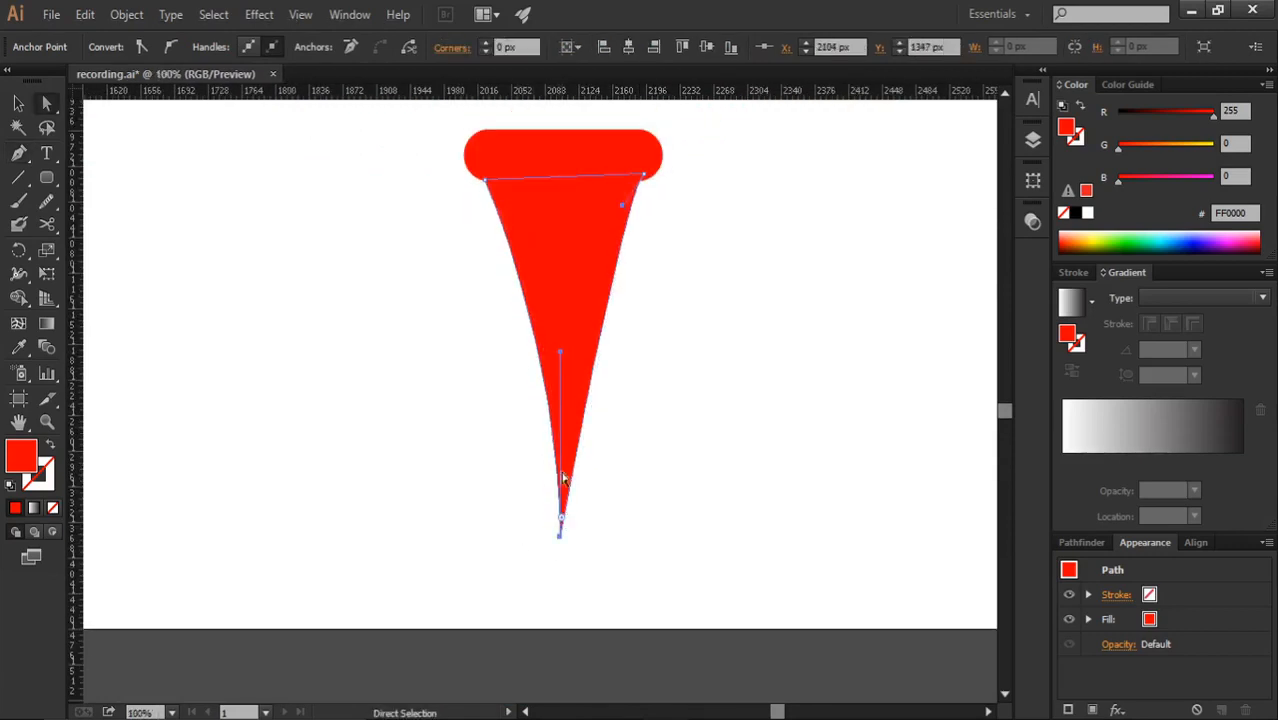
{"action": "left_click_drag", "start_coordinate": [624, 258], "coordinate": [613, 271]}
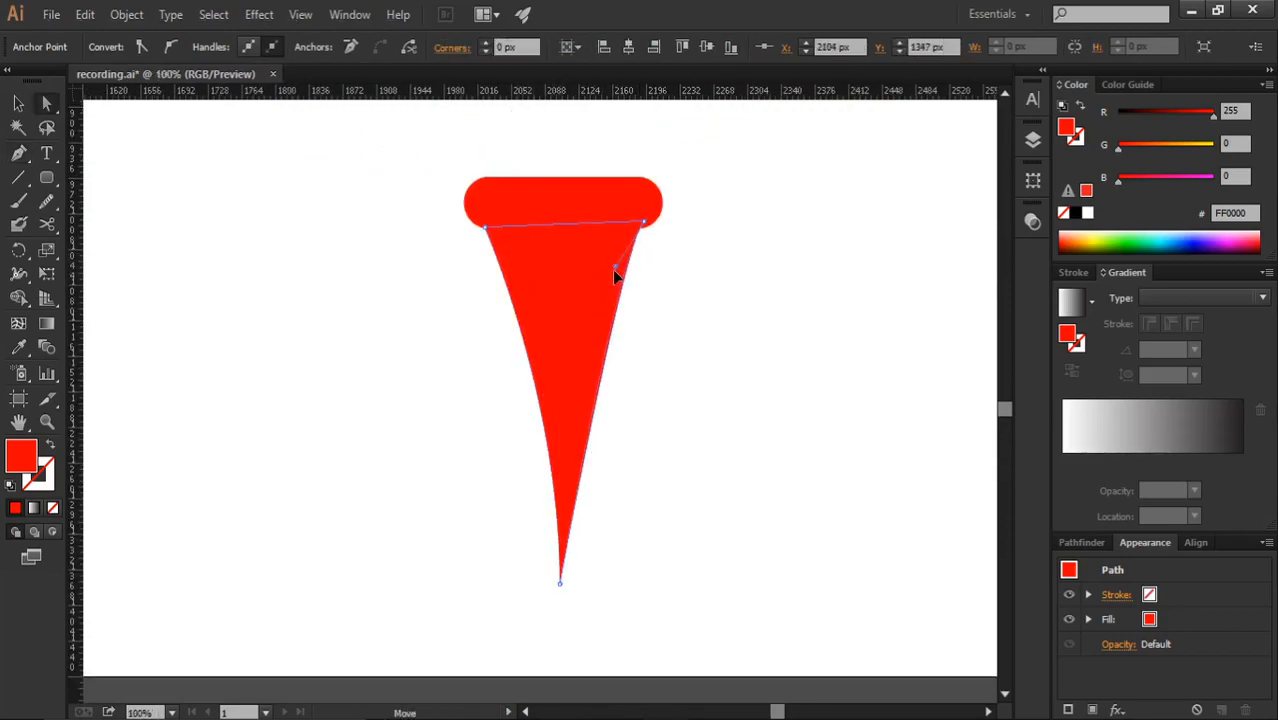
{"action": "scroll", "coordinate": [588, 518], "scroll_direction": "down", "scroll_amount": 1}
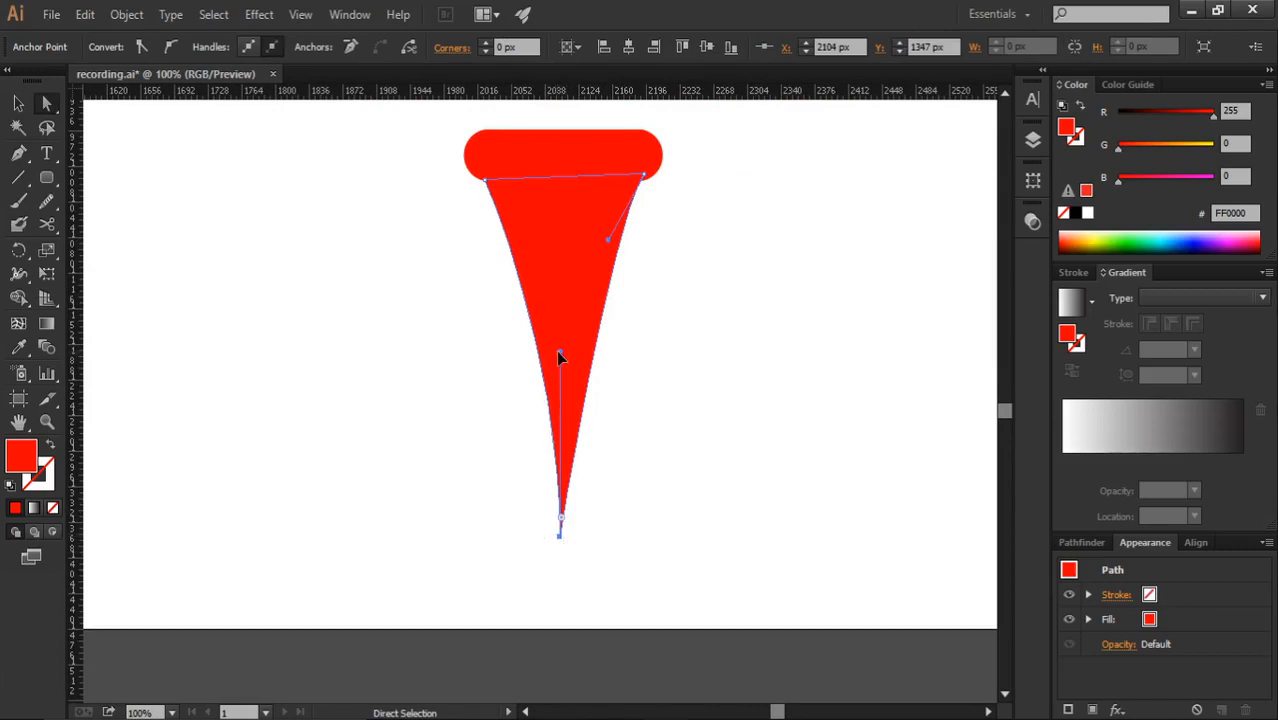
Step: Curve the stem's left side inward, shift its tip slightly right, and lengthen the upper right handle to deepen the right curve
{"action": "left_click_drag", "start_coordinate": [559, 352], "coordinate": [552, 352]}
{"action": "scroll", "coordinate": [568, 372], "scroll_direction": "up", "scroll_amount": 1}
{"action": "left_click_drag", "start_coordinate": [608, 264], "coordinate": [598, 287]}
{"action": "scroll", "coordinate": [614, 472], "scroll_direction": "down", "scroll_amount": 1}
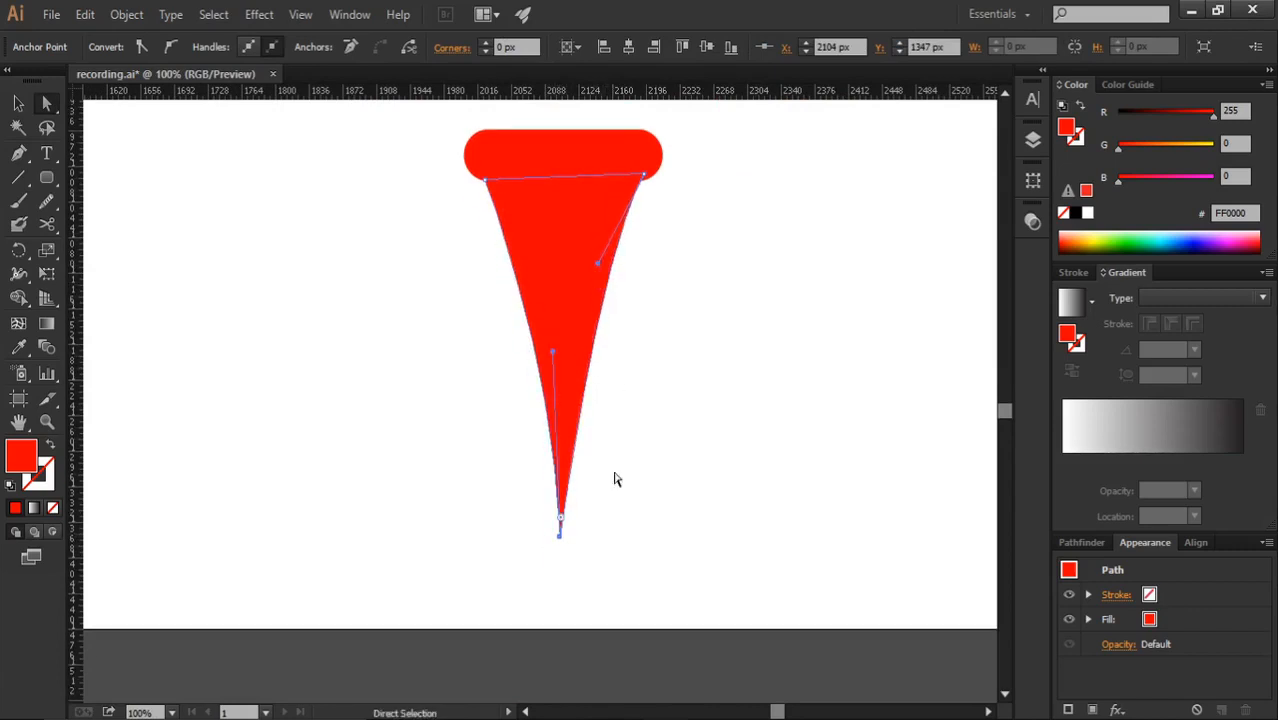
{"action": "left_click_drag", "start_coordinate": [559, 541], "coordinate": [564, 528]}
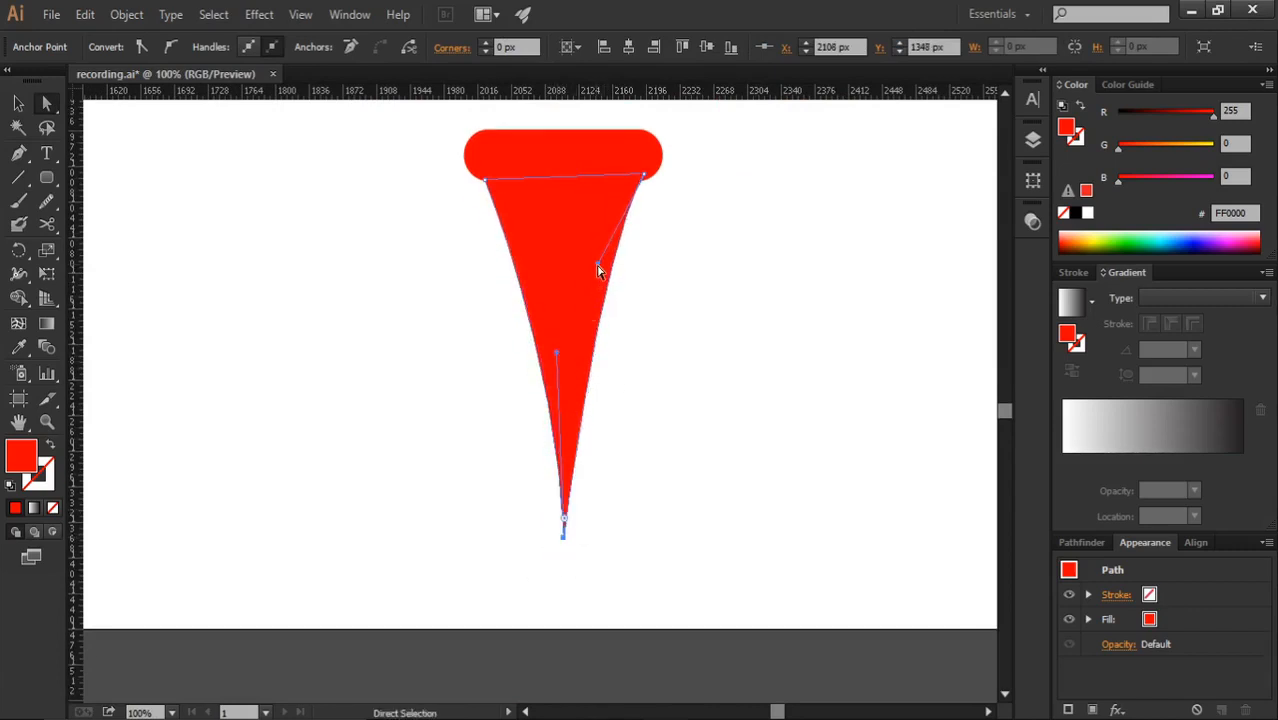
{"action": "left_click_drag", "start_coordinate": [598, 265], "coordinate": [586, 297]}
Step: Move the stem's upper right anchor down and slightly inward to the bar's lower edge
{"action": "scroll", "coordinate": [612, 350], "scroll_direction": "down", "scroll_amount": 2}
{"action": "scroll", "coordinate": [621, 358], "scroll_direction": "up", "scroll_amount": 4}
{"action": "scroll", "coordinate": [641, 219], "scroll_direction": "up", "scroll_amount": 1}
{"action": "left_click", "coordinate": [643, 226]}
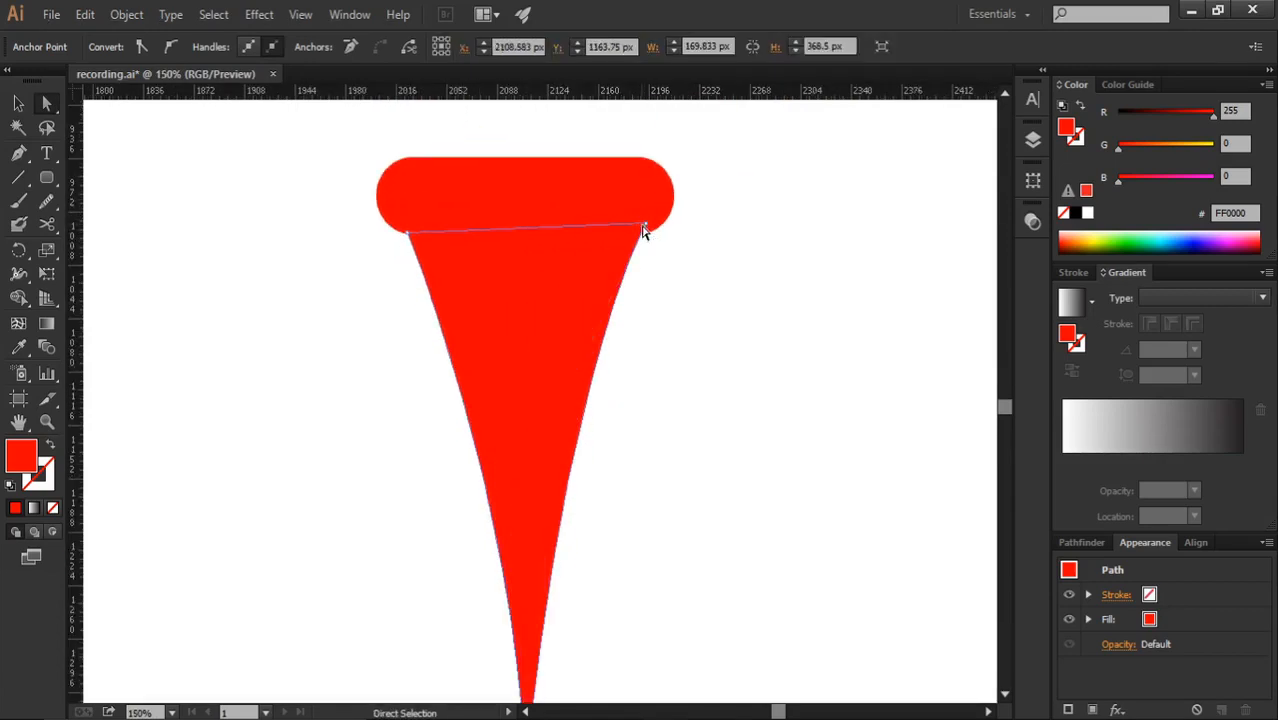
{"action": "left_click_drag", "start_coordinate": [643, 229], "coordinate": [639, 245]}
{"action": "scroll", "coordinate": [639, 245], "scroll_direction": "down", "scroll_amount": 1}
{"action": "left_click", "coordinate": [616, 568]}
Step: Refine the handles at the stem's tip and upper right corner so both sides curve evenly
{"action": "left_click", "coordinate": [561, 580]}
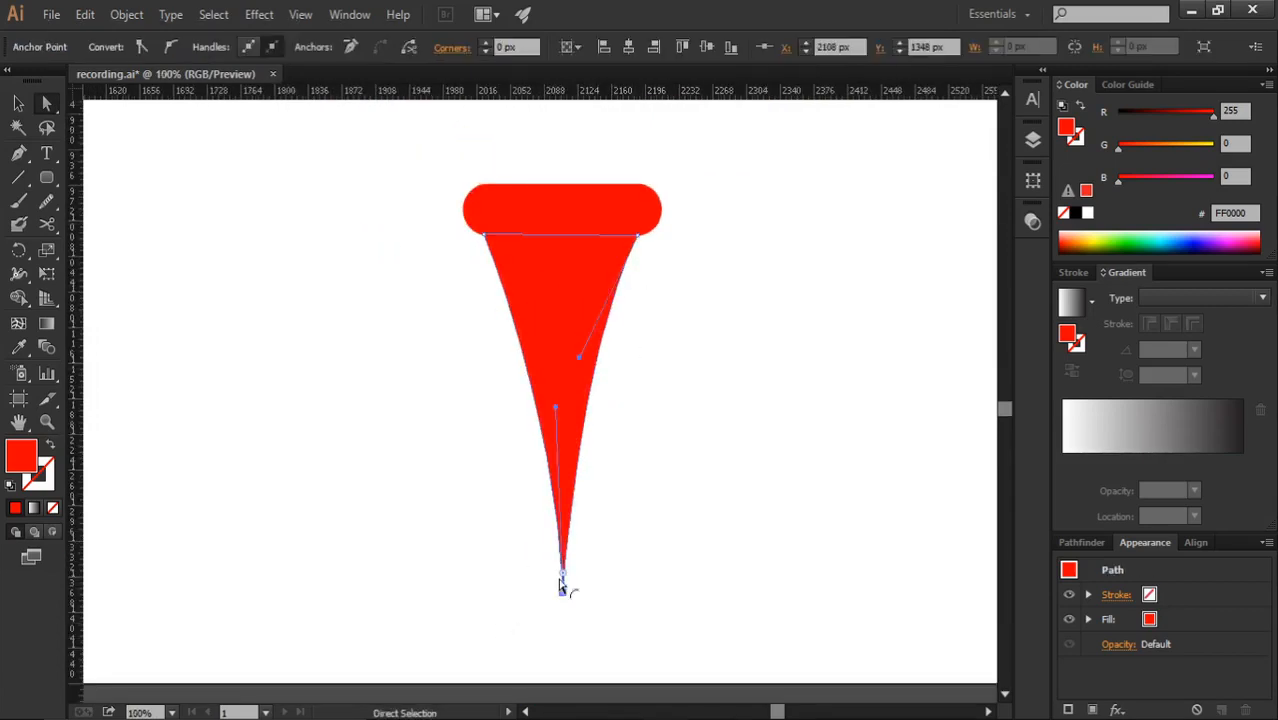
{"action": "left_click_drag", "start_coordinate": [562, 592], "coordinate": [562, 591]}
{"action": "left_click_drag", "start_coordinate": [556, 407], "coordinate": [552, 406]}
{"action": "left_click_drag", "start_coordinate": [581, 357], "coordinate": [578, 371]}
{"action": "left_click", "coordinate": [655, 505]}
{"action": "scroll", "coordinate": [657, 506], "scroll_direction": "down", "scroll_amount": 1}
{"action": "scroll", "coordinate": [663, 510], "scroll_direction": "up", "scroll_amount": 2}
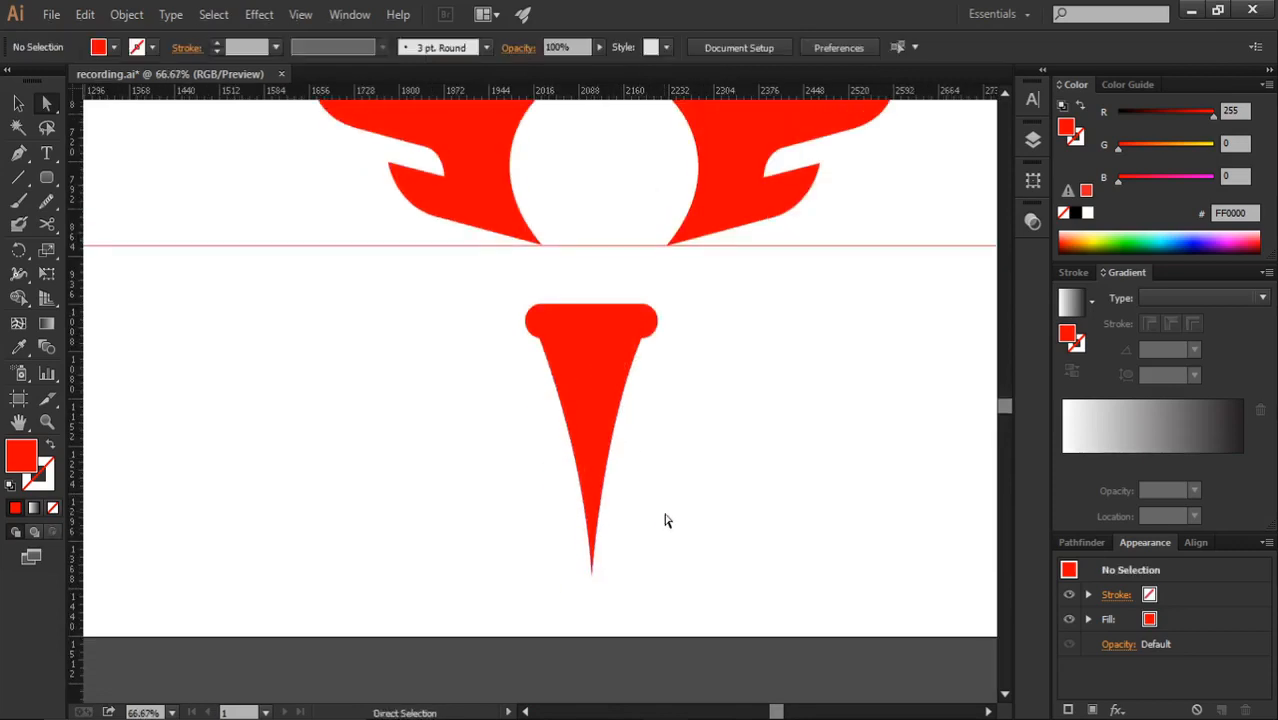
Step: Nudge the tee stem straight down to leave a narrow white gap beneath the rounded bar
{"action": "left_click", "coordinate": [574, 414]}
{"action": "key", "text": "Down"}
{"action": "key", "text": "Down"}
{"action": "key", "text": "Down"}
{"action": "key", "text": "Down"}
{"action": "key", "text": "Down"}
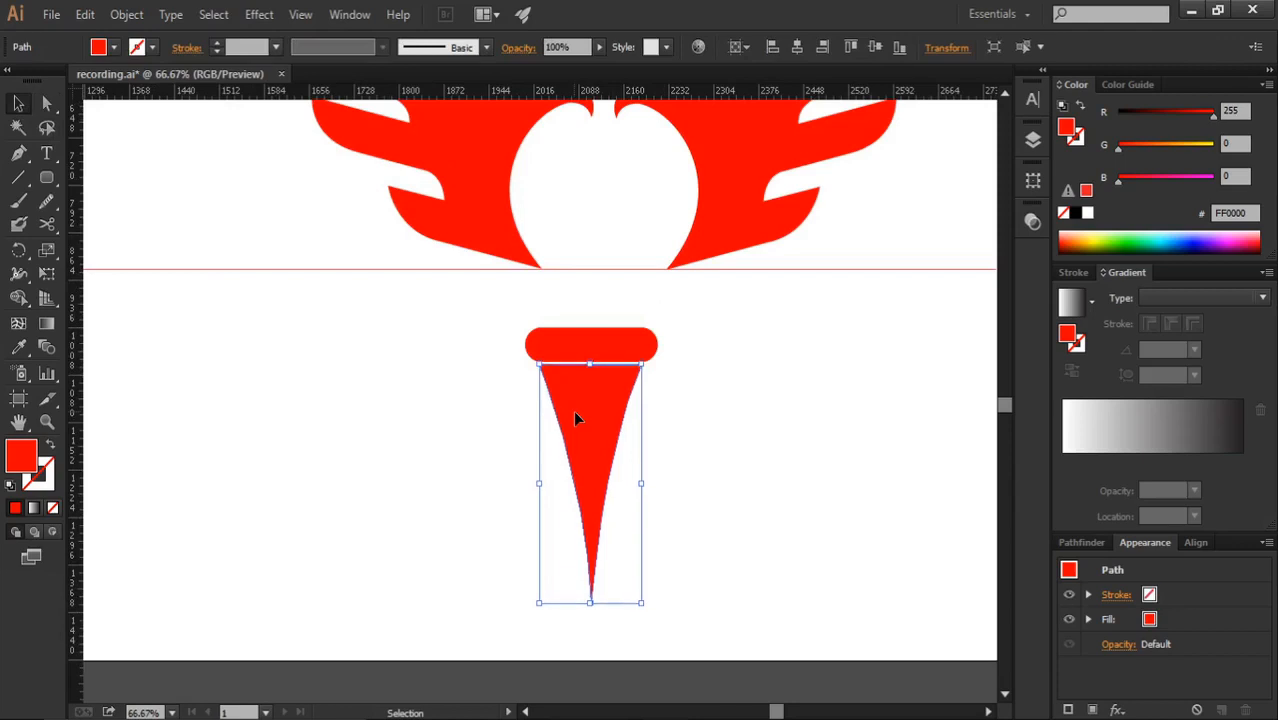
{"action": "left_click", "coordinate": [697, 472]}
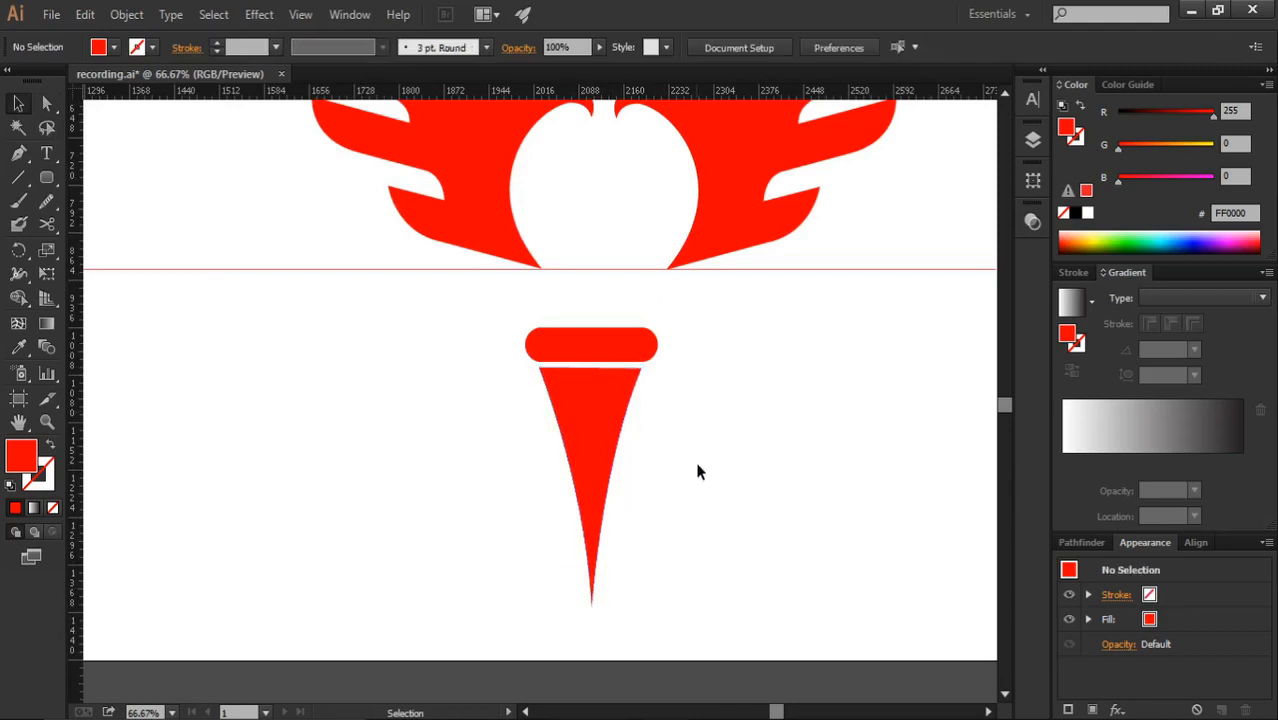
Step: Level the stem's top edge by moving its upper right anchor into line with the upper left one
{"action": "scroll", "coordinate": [696, 471], "scroll_direction": "down", "scroll_amount": 1}
{"action": "scroll", "coordinate": [696, 471], "scroll_direction": "up", "scroll_amount": 1}
{"action": "scroll", "coordinate": [693, 480], "scroll_direction": "up", "scroll_amount": 2}
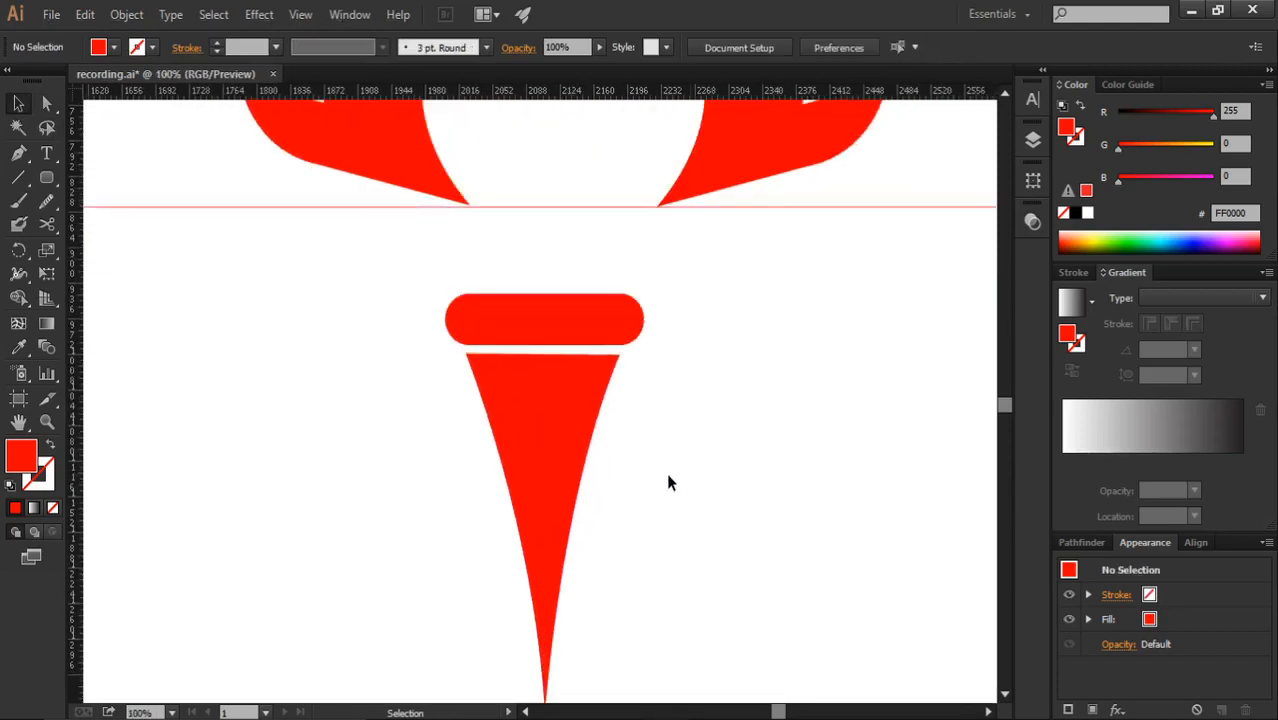
{"action": "scroll", "coordinate": [666, 473], "scroll_direction": "up", "scroll_amount": 1}
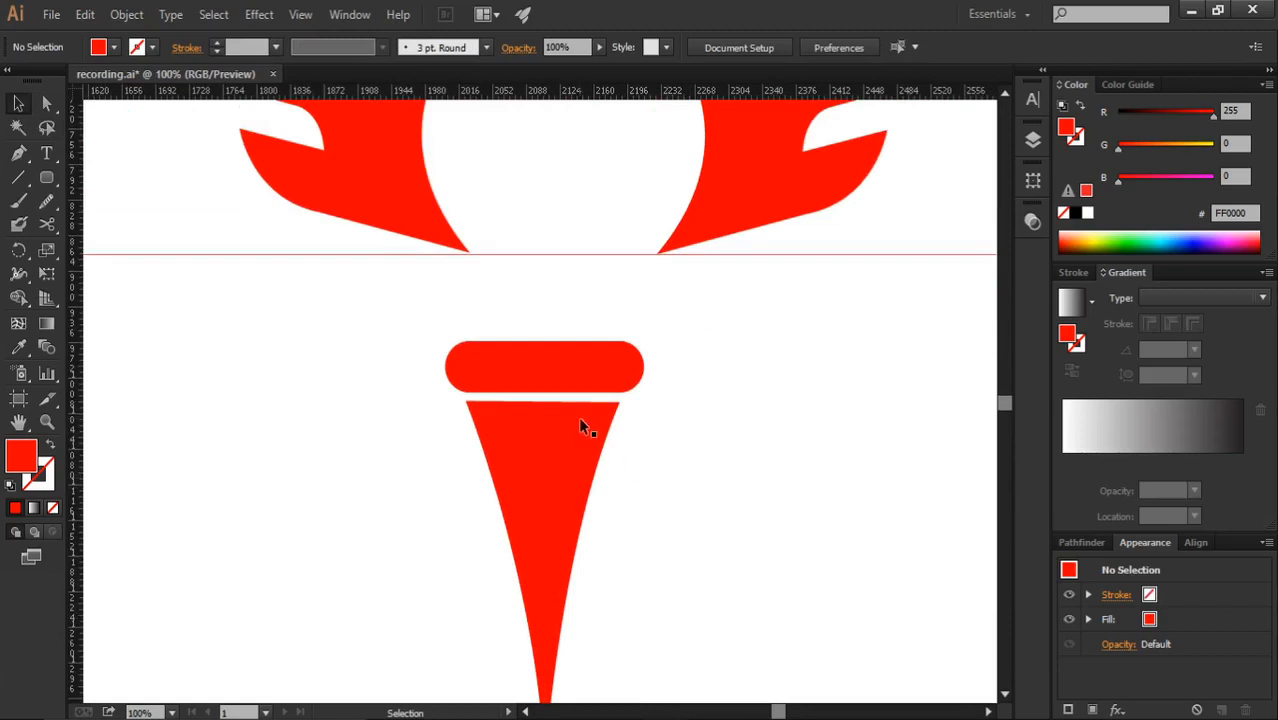
{"action": "left_click", "coordinate": [50, 104]}
{"action": "scroll", "coordinate": [565, 419], "scroll_direction": "up", "scroll_amount": 2}
{"action": "left_click", "coordinate": [669, 397]}
{"action": "scroll", "coordinate": [676, 399], "scroll_direction": "up", "scroll_amount": 2}
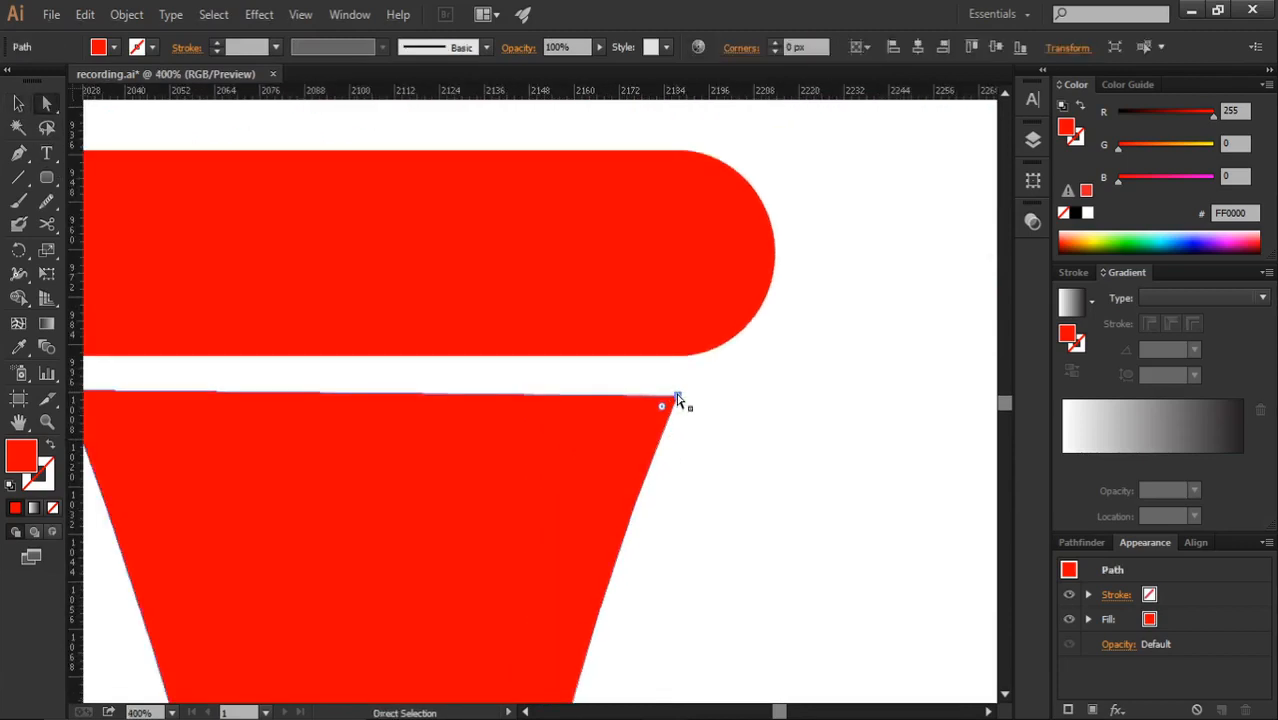
{"action": "left_click_drag", "start_coordinate": [677, 400], "coordinate": [681, 394]}
{"action": "left_click_drag", "start_coordinate": [681, 386], "coordinate": [680, 388]}
{"action": "scroll", "coordinate": [684, 395], "scroll_direction": "down", "scroll_amount": 3}
{"action": "scroll", "coordinate": [684, 396], "scroll_direction": "up", "scroll_amount": 1}
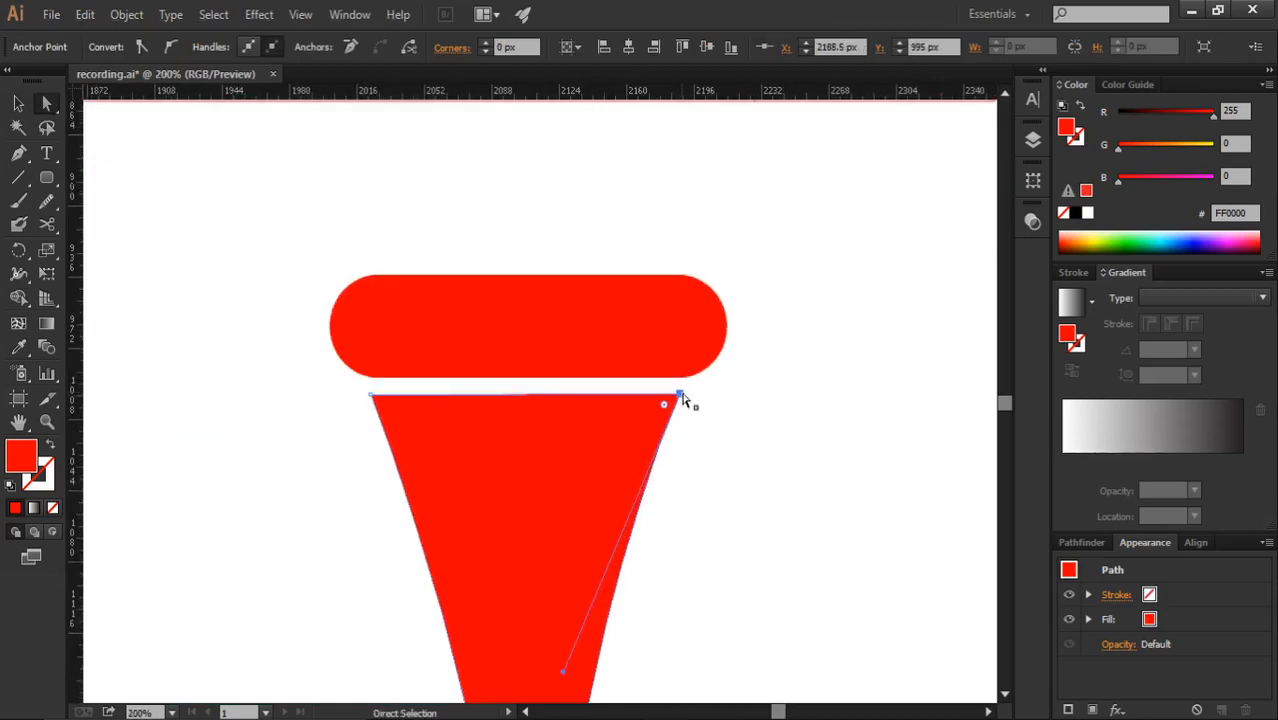
Step: Scale the bar and stem down together, move the tee beneath the wings, and group both parts
{"action": "scroll", "coordinate": [684, 398], "scroll_direction": "down", "scroll_amount": 4}
{"action": "key", "text": "v"}
{"action": "left_click_drag", "start_coordinate": [605, 527], "coordinate": [545, 422]}
{"action": "scroll", "coordinate": [535, 343], "scroll_direction": "up", "scroll_amount": 2}
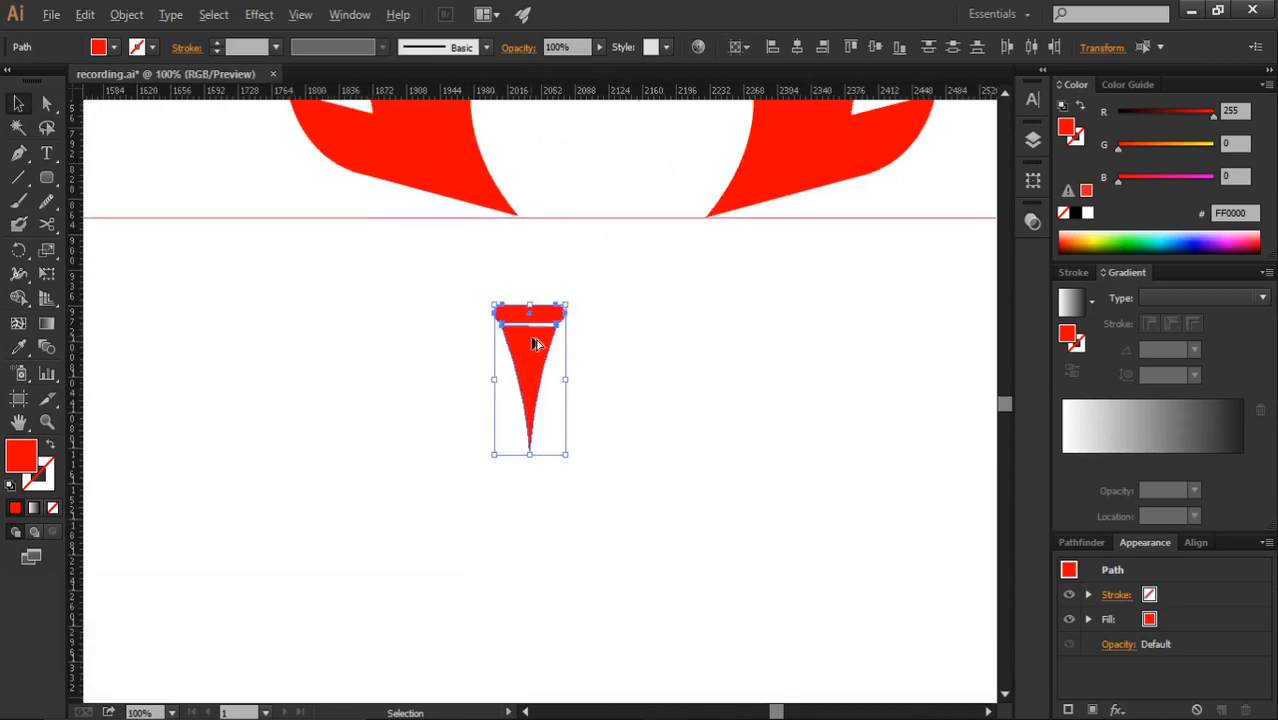
{"action": "scroll", "coordinate": [534, 344], "scroll_direction": "up", "scroll_amount": 1}
{"action": "left_click_drag", "start_coordinate": [533, 360], "coordinate": [623, 321]}
{"action": "scroll", "coordinate": [633, 331], "scroll_direction": "up", "scroll_amount": 1}
{"action": "key", "text": "ctrl+g"}
{"action": "scroll", "coordinate": [630, 445], "scroll_direction": "up", "scroll_amount": 2}
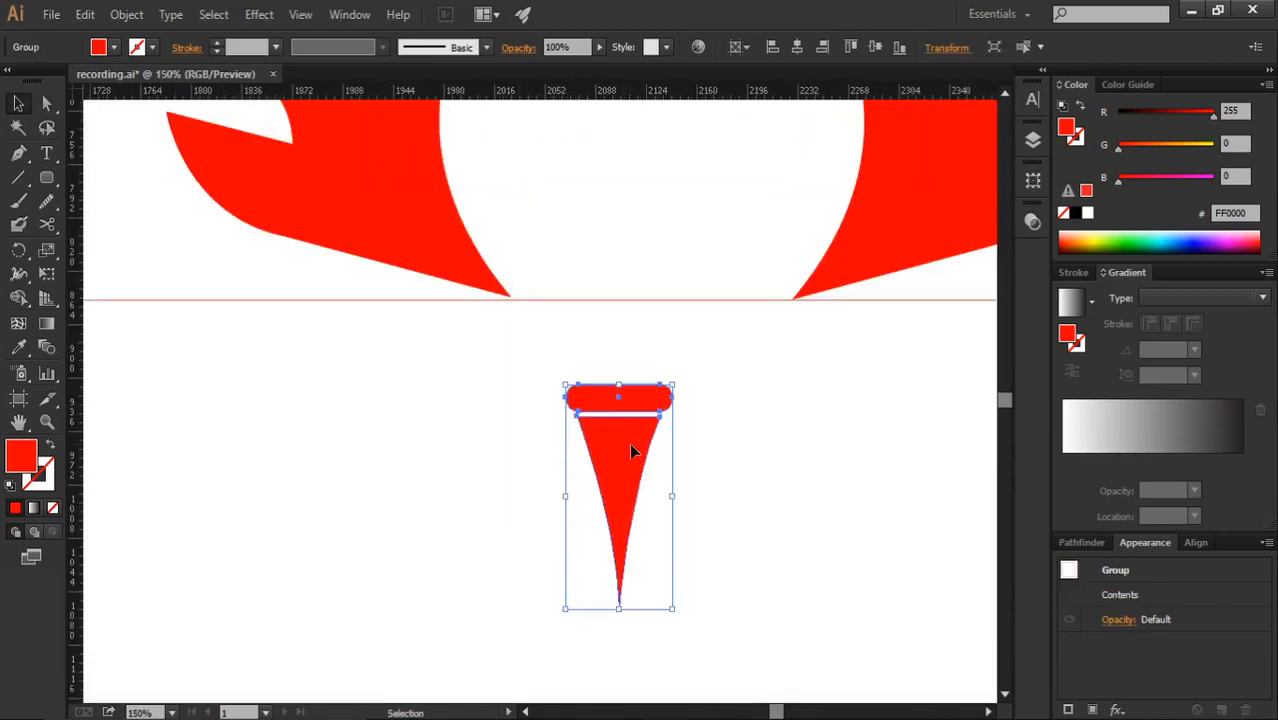
Step: Move the tee group up between the wings' lower tips and send it to the back behind the white ball shape
{"action": "left_click_drag", "start_coordinate": [631, 452], "coordinate": [668, 360]}
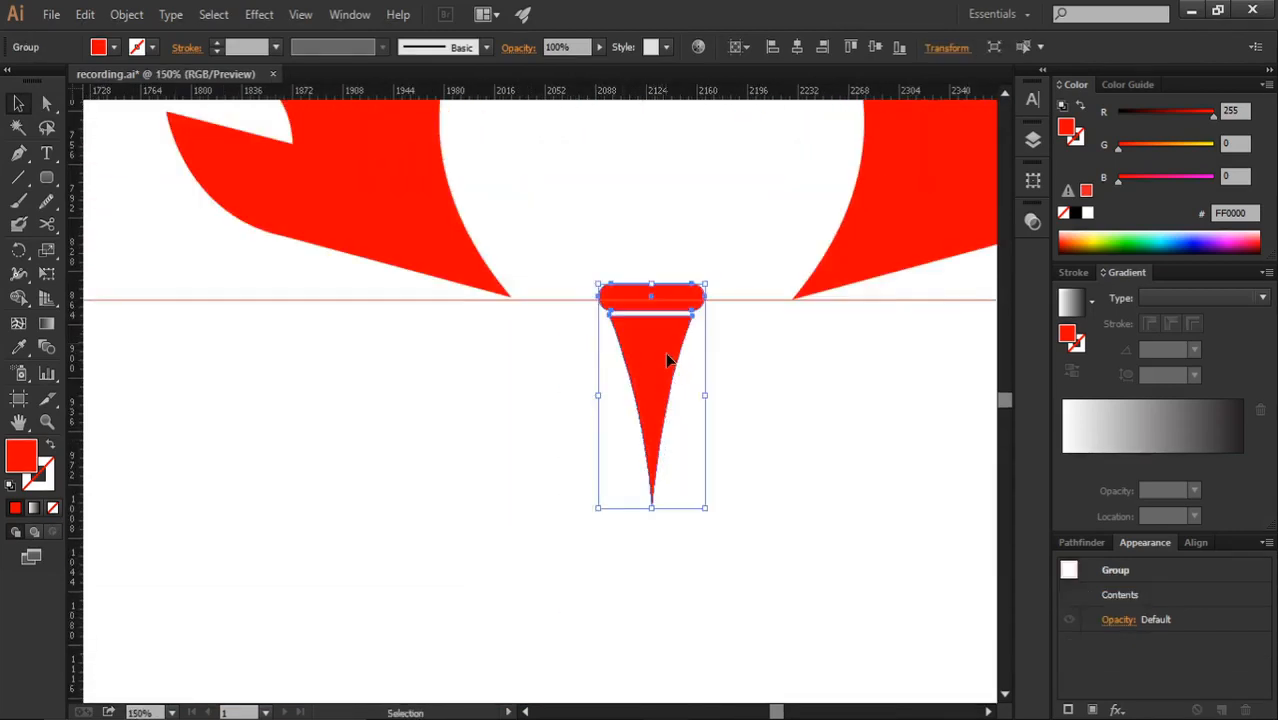
{"action": "scroll", "coordinate": [668, 360], "scroll_direction": "up", "scroll_amount": 1}
{"action": "right_click", "coordinate": [671, 367]}
{"action": "mouse_move", "coordinate": [763, 543]}
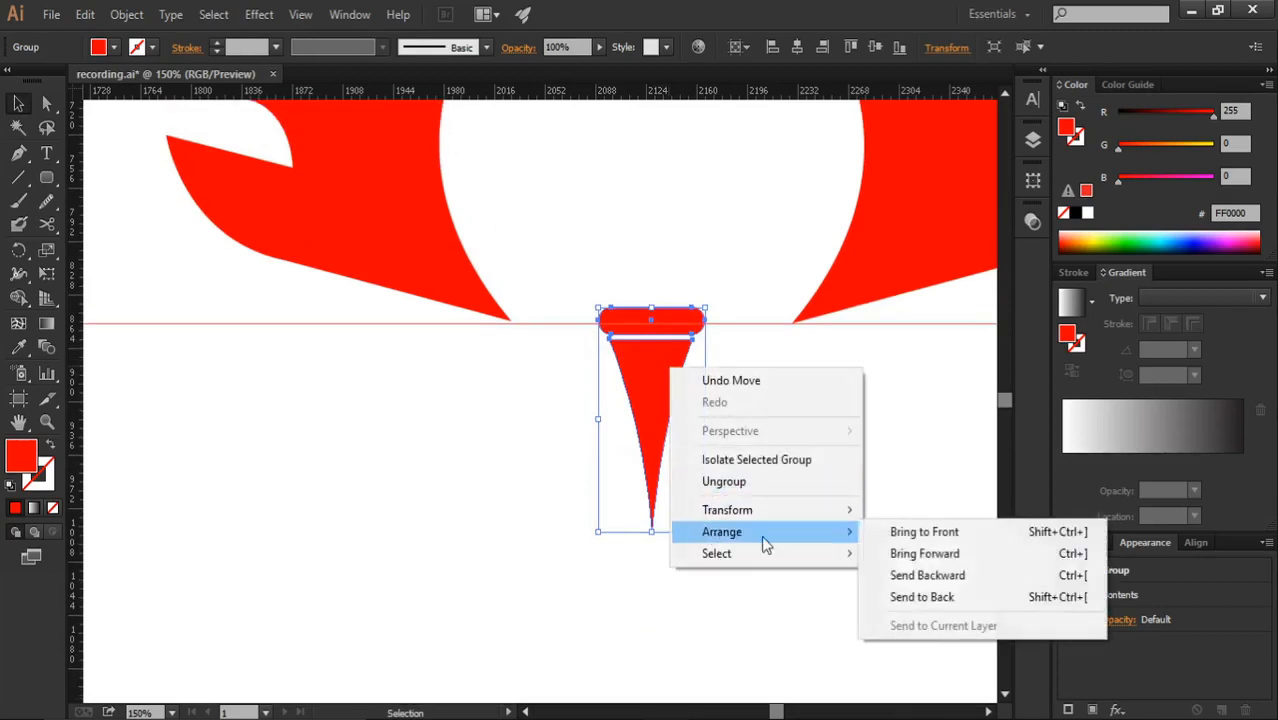
{"action": "left_click", "coordinate": [917, 597]}
{"action": "scroll", "coordinate": [660, 545], "scroll_direction": "up", "scroll_amount": 2}
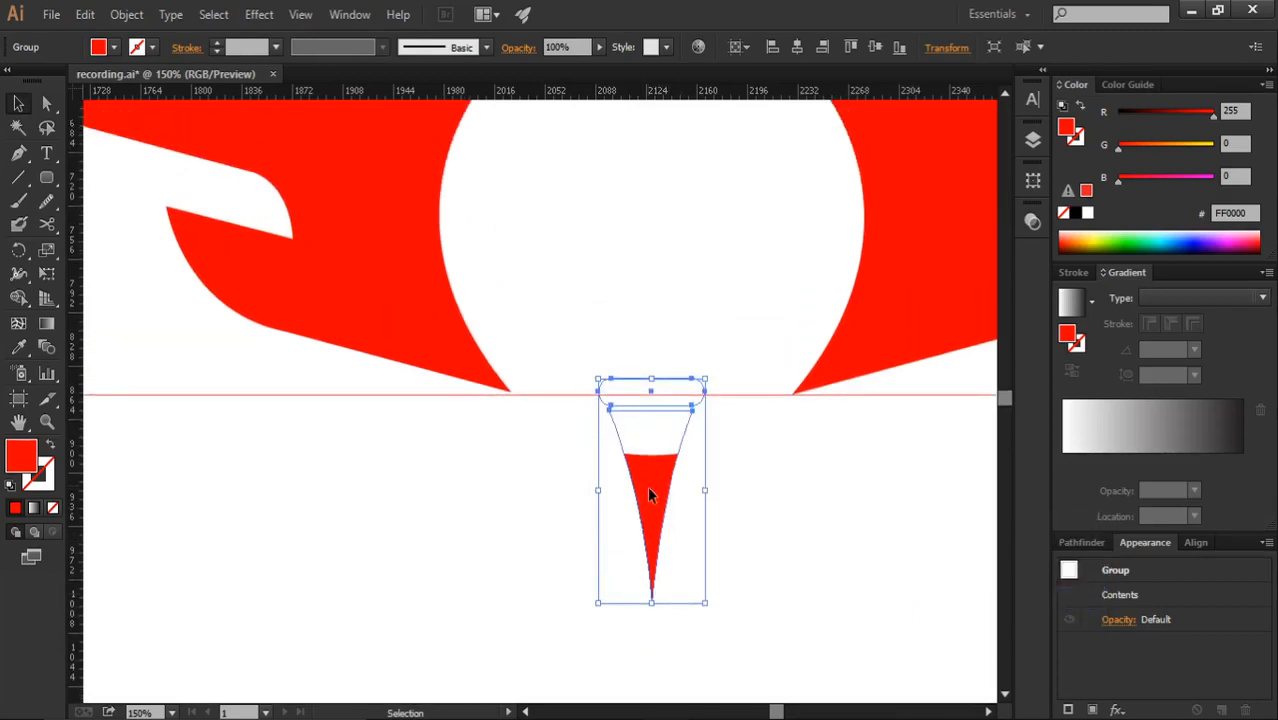
Step: Nudge the tee down until the ball shape cuts a shallow concave curve into its top
{"action": "key", "text": "shift+Down"}
{"action": "key", "text": "shift+Down"}
{"action": "key", "text": "shift+Down"}
{"action": "key", "text": "shift+Down"}
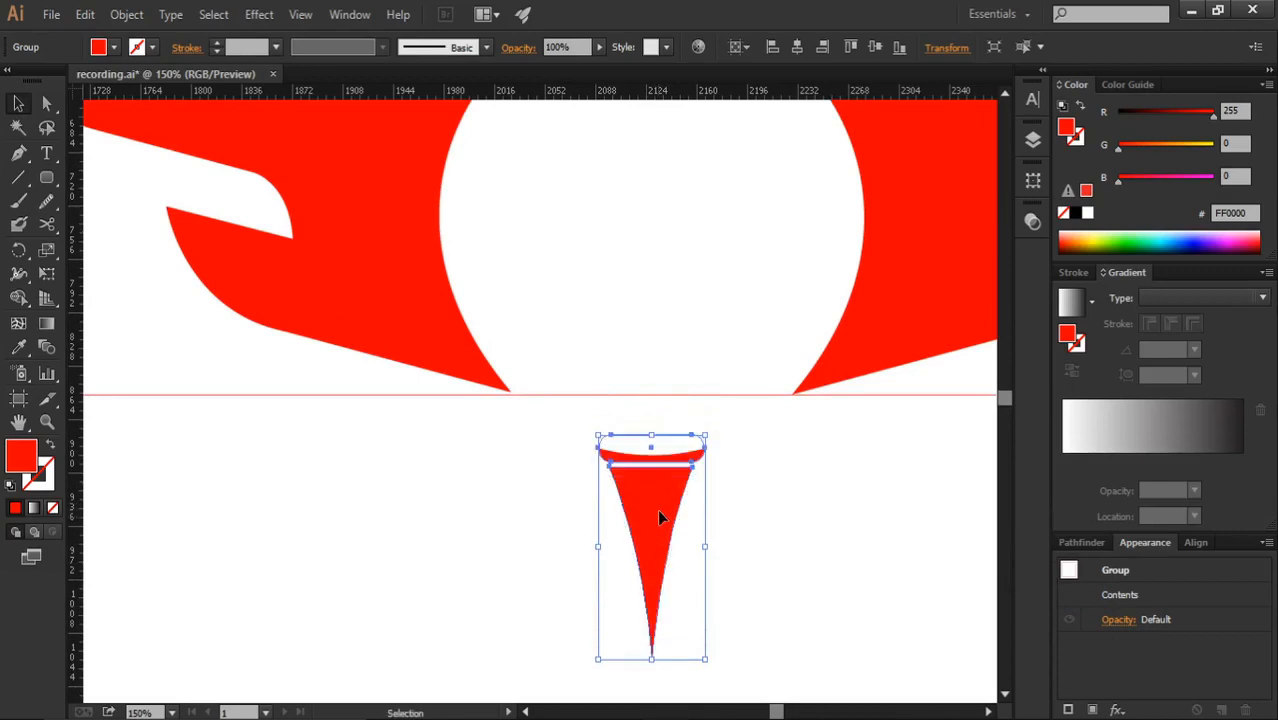
{"action": "key", "text": "Down"}
{"action": "key", "text": "Down"}
{"action": "key", "text": "Down"}
{"action": "key", "text": "Down"}
{"action": "key", "text": "Down"}
{"action": "key", "text": "Down"}
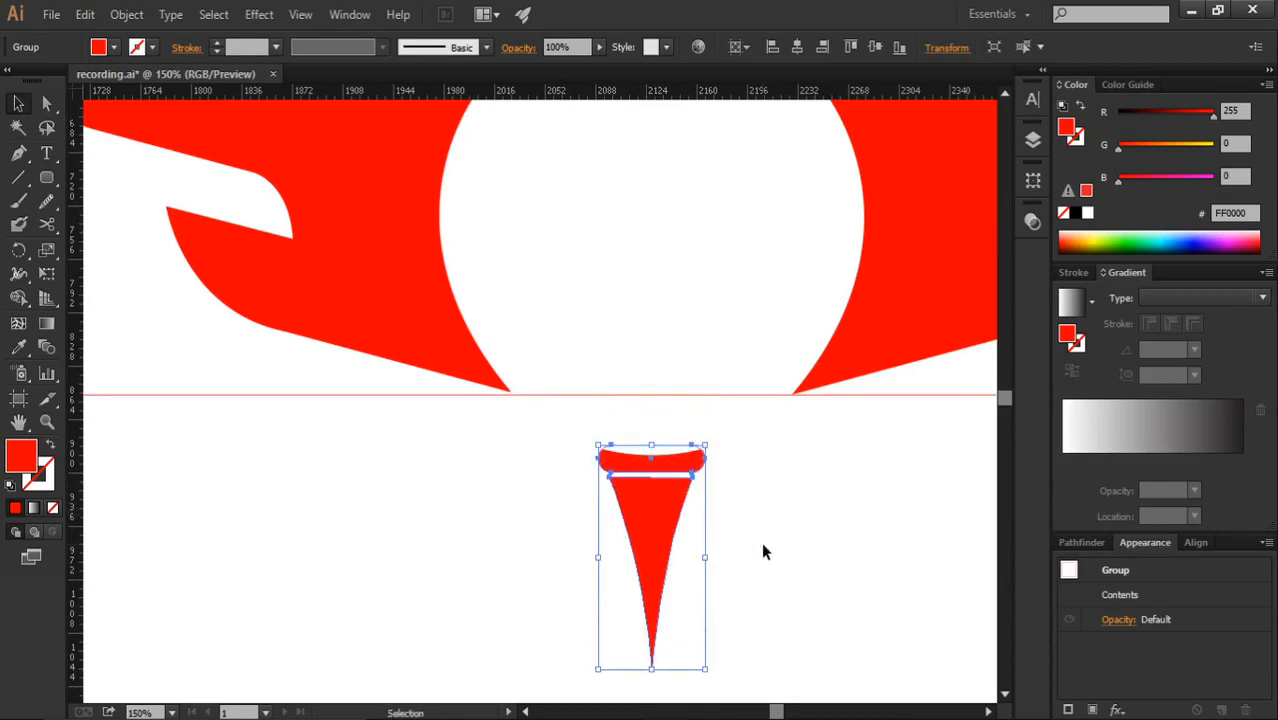
{"action": "left_click", "coordinate": [783, 575]}
Step: Delete the horizontal guide under the wings and shift the tee slightly downward
{"action": "scroll", "coordinate": [782, 569], "scroll_direction": "down", "scroll_amount": 5}
{"action": "scroll", "coordinate": [780, 566], "scroll_direction": "down", "scroll_amount": 4}
{"action": "left_click_drag", "start_coordinate": [904, 505], "coordinate": [920, 432]}
{"action": "key", "text": "Delete"}
{"action": "scroll", "coordinate": [796, 453], "scroll_direction": "up", "scroll_amount": 2}
{"action": "left_click", "coordinate": [725, 486]}
{"action": "left_click_drag", "start_coordinate": [728, 535], "coordinate": [726, 542]}
{"action": "left_click", "coordinate": [774, 543]}
{"action": "scroll", "coordinate": [774, 543], "scroll_direction": "down", "scroll_amount": 2}
{"action": "left_click_drag", "start_coordinate": [864, 511], "coordinate": [833, 567]}
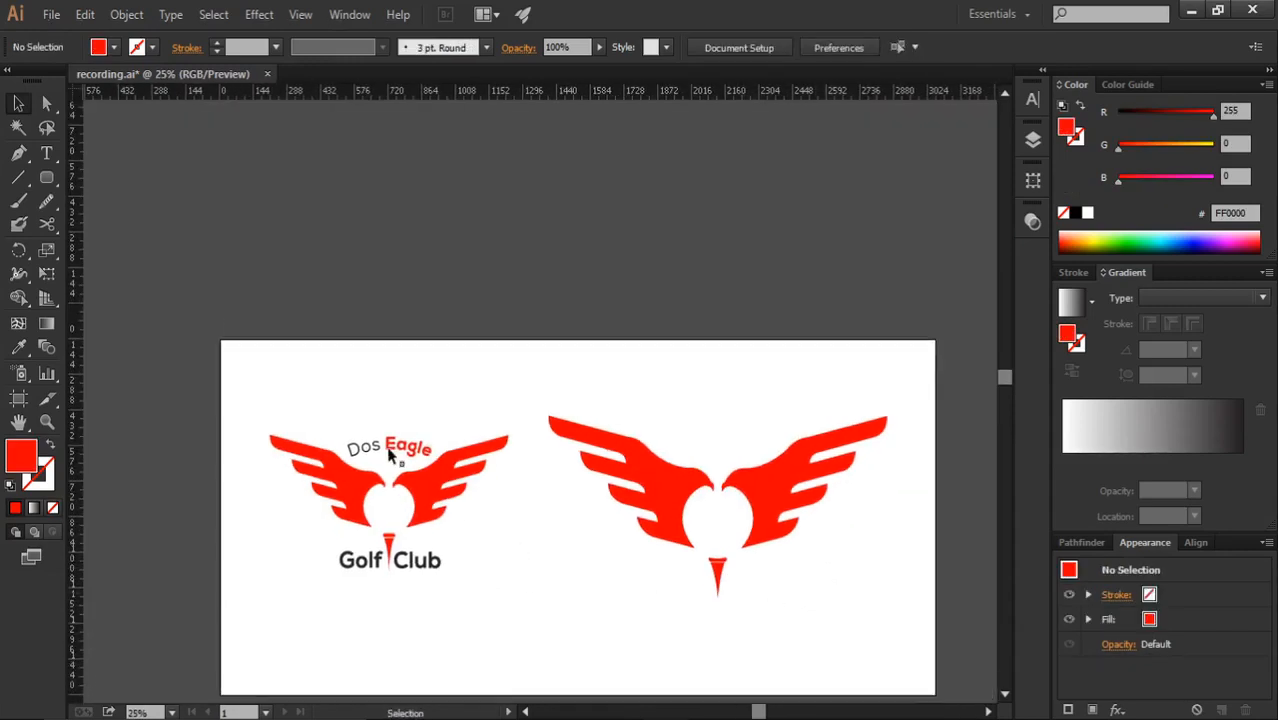
Step: Draw an unfilled, black-outlined circle with the Ellipse tool and resize and centre it over the eagle heads and ball gap
{"action": "scroll", "coordinate": [390, 452], "scroll_direction": "down", "scroll_amount": 2}
{"action": "key", "text": "l"}
{"action": "left_click_drag", "start_coordinate": [696, 295], "coordinate": [875, 461]}
{"action": "left_click", "coordinate": [49, 446]}
{"action": "left_click", "coordinate": [18, 104]}
{"action": "scroll", "coordinate": [797, 428], "scroll_direction": "up", "scroll_amount": 3}
{"action": "scroll", "coordinate": [834, 420], "scroll_direction": "down", "scroll_amount": 2}
{"action": "left_click_drag", "start_coordinate": [779, 270], "coordinate": [725, 440]}
{"action": "left_click_drag", "start_coordinate": [818, 334], "coordinate": [857, 279]}
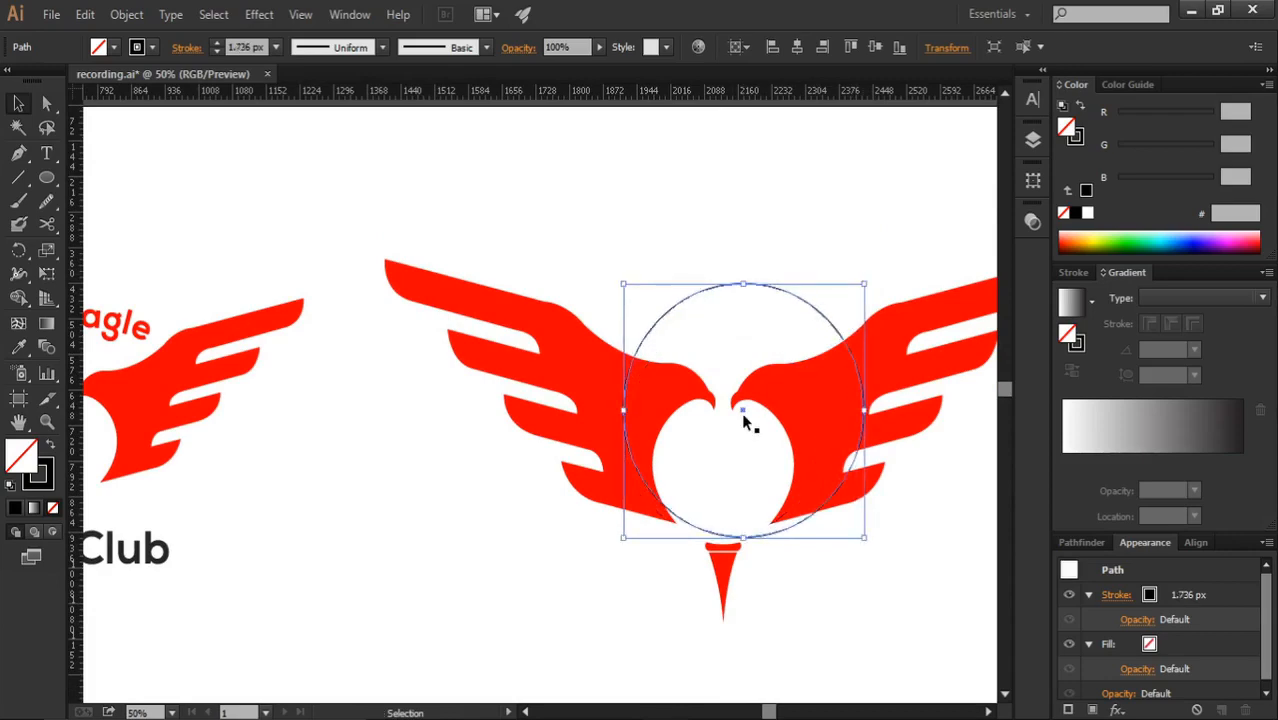
{"action": "left_click", "coordinate": [793, 593]}
{"action": "scroll", "coordinate": [800, 593], "scroll_direction": "down", "scroll_amount": 1}
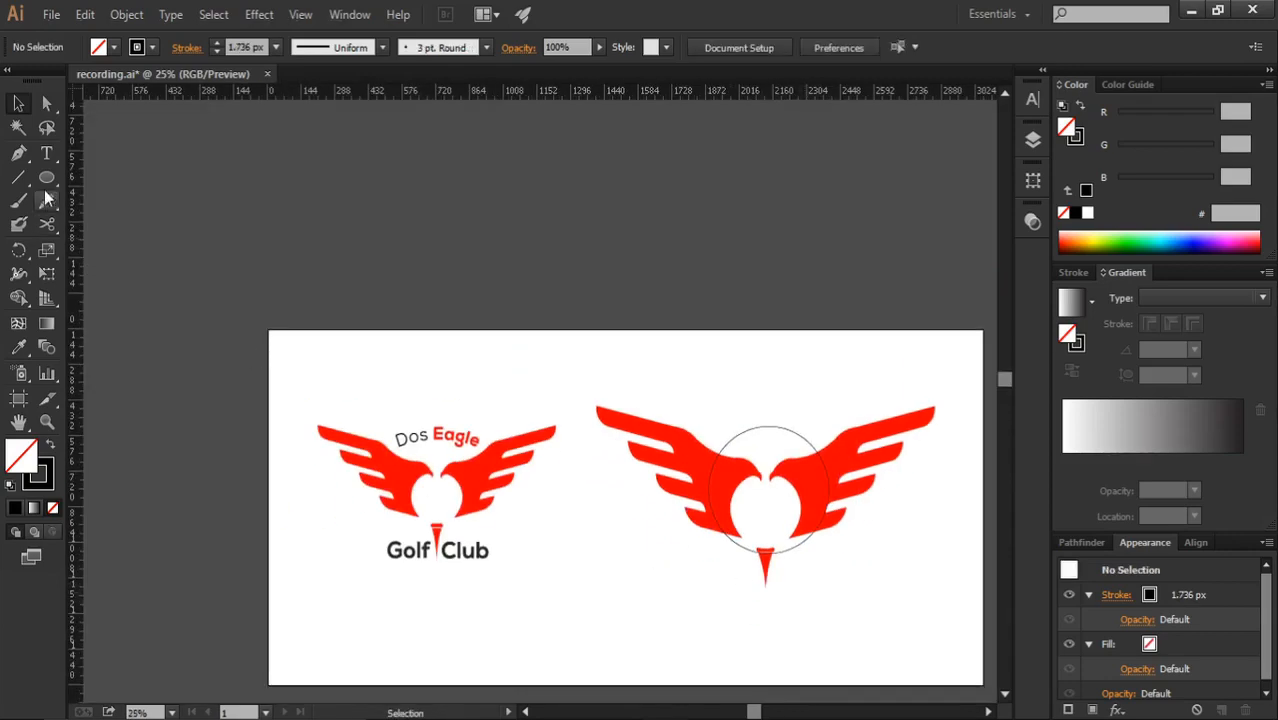
Step: Add the text "Dos Eagle" along the circle's upper arc with the Type on a Path tool
{"action": "key", "text": "t"}
{"action": "left_click_drag", "start_coordinate": [46, 155], "coordinate": [150, 201]}
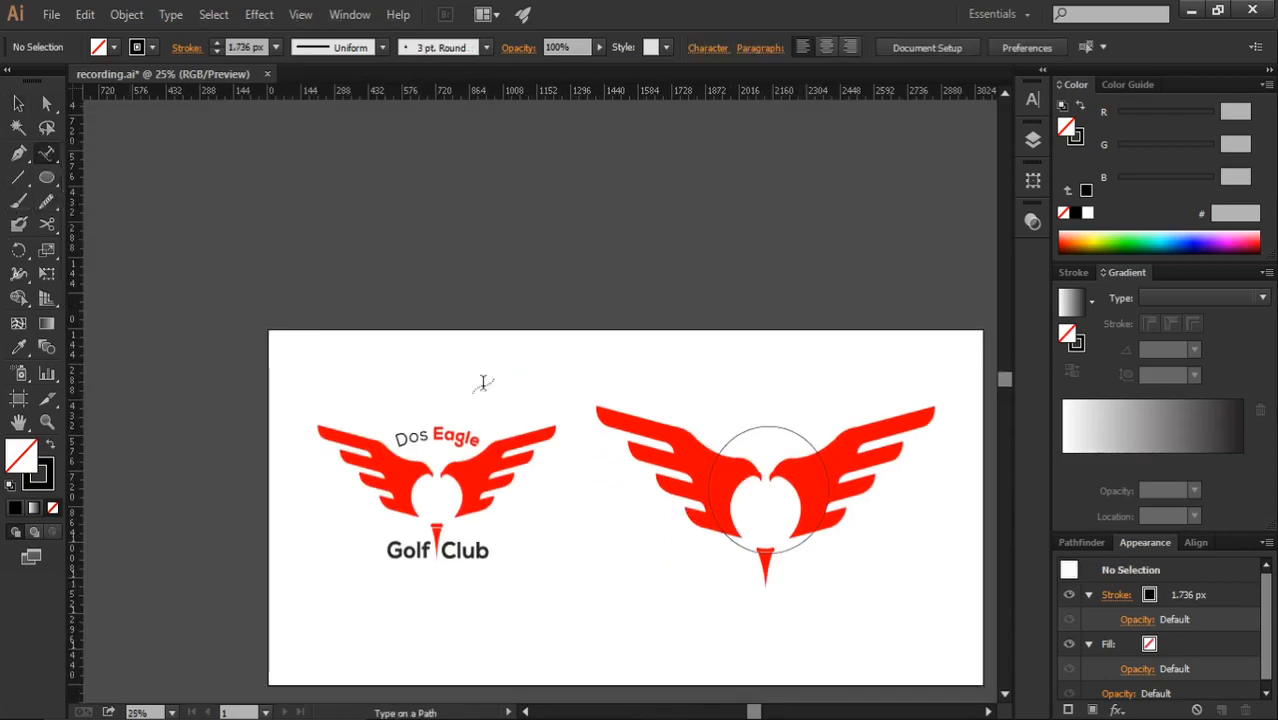
{"action": "scroll", "coordinate": [772, 455], "scroll_direction": "up", "scroll_amount": 1}
{"action": "left_click", "coordinate": [683, 431]}
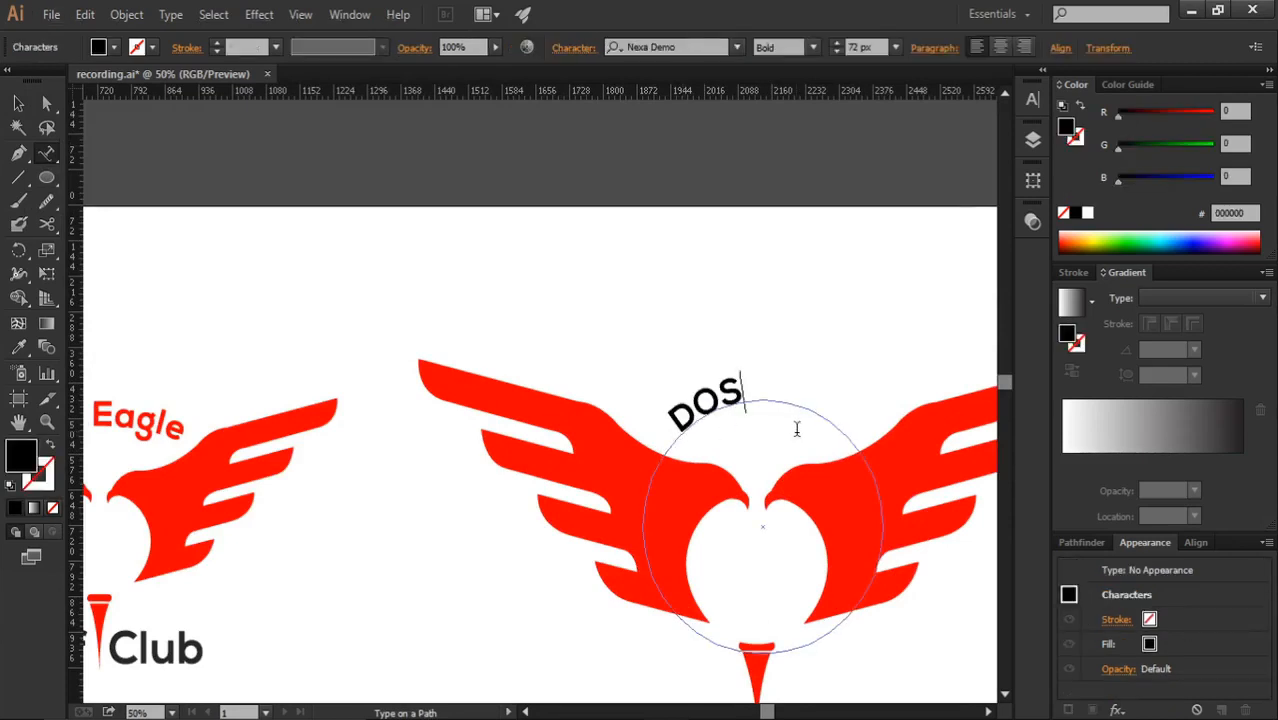
{"action": "key", "text": "BackSpace"}
{"action": "key", "text": "BackSpace"}
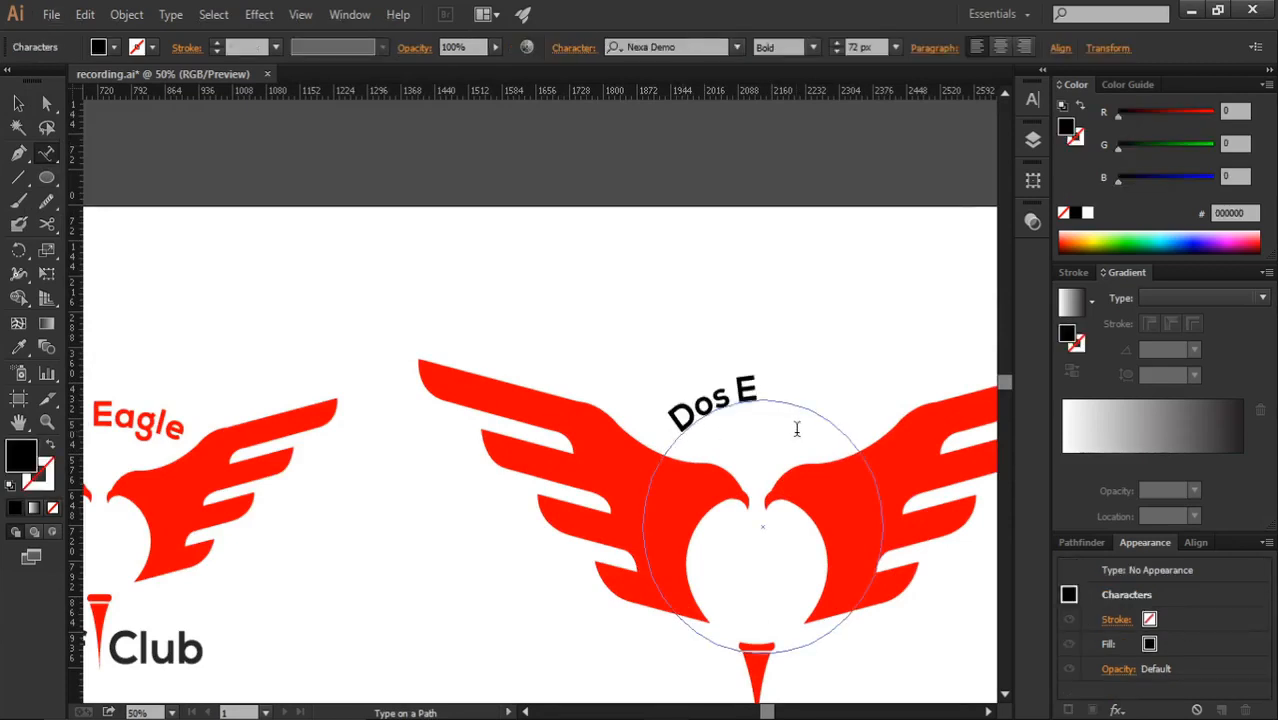
Step: Set the word "Dos" to the Light font style and slide the curved text clockwise along the circle
{"action": "double_click", "coordinate": [733, 400]}
{"action": "left_click", "coordinate": [806, 70]}
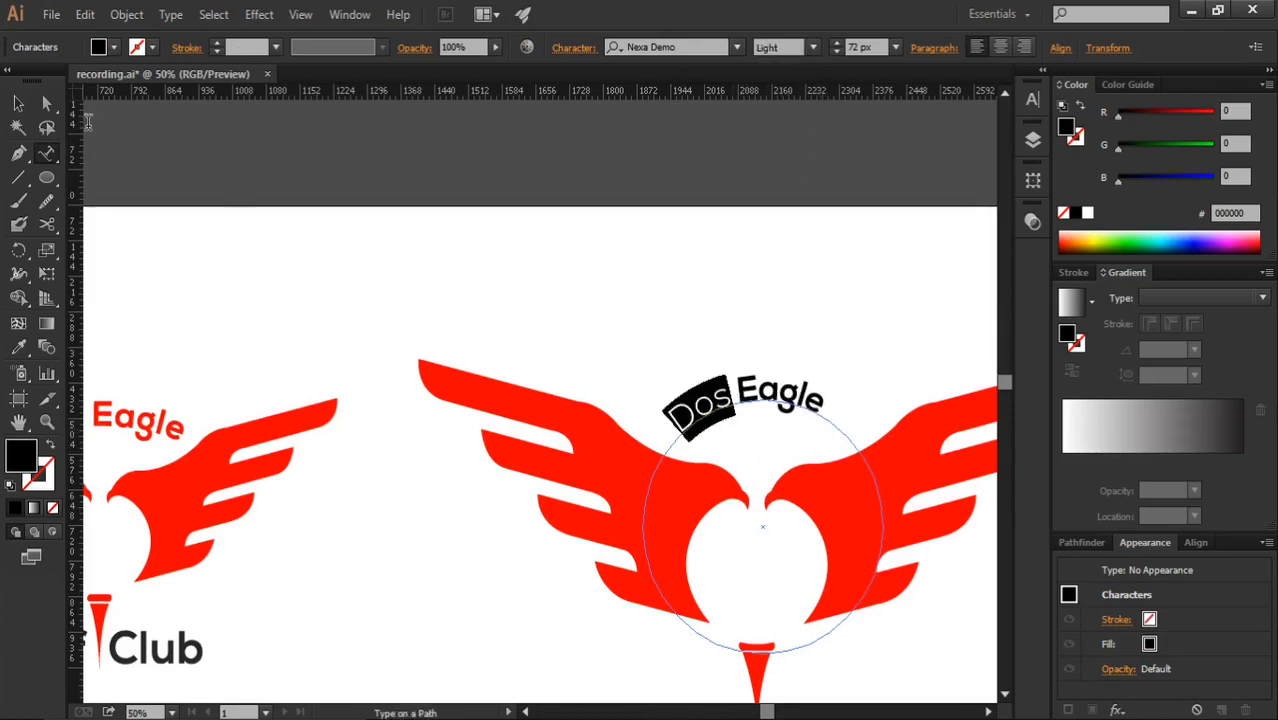
{"action": "key", "text": "Escape"}
{"action": "scroll", "coordinate": [862, 612], "scroll_direction": "down", "scroll_amount": 1}
{"action": "left_click_drag", "start_coordinate": [862, 617], "coordinate": [855, 631]}
{"action": "left_click", "coordinate": [860, 636]}
Step: Increase the font size of the curved "Dos Eagle" text to 83 px
{"action": "scroll", "coordinate": [852, 400], "scroll_direction": "down", "scroll_amount": 2}
{"action": "scroll", "coordinate": [880, 450], "scroll_direction": "up", "scroll_amount": 1}
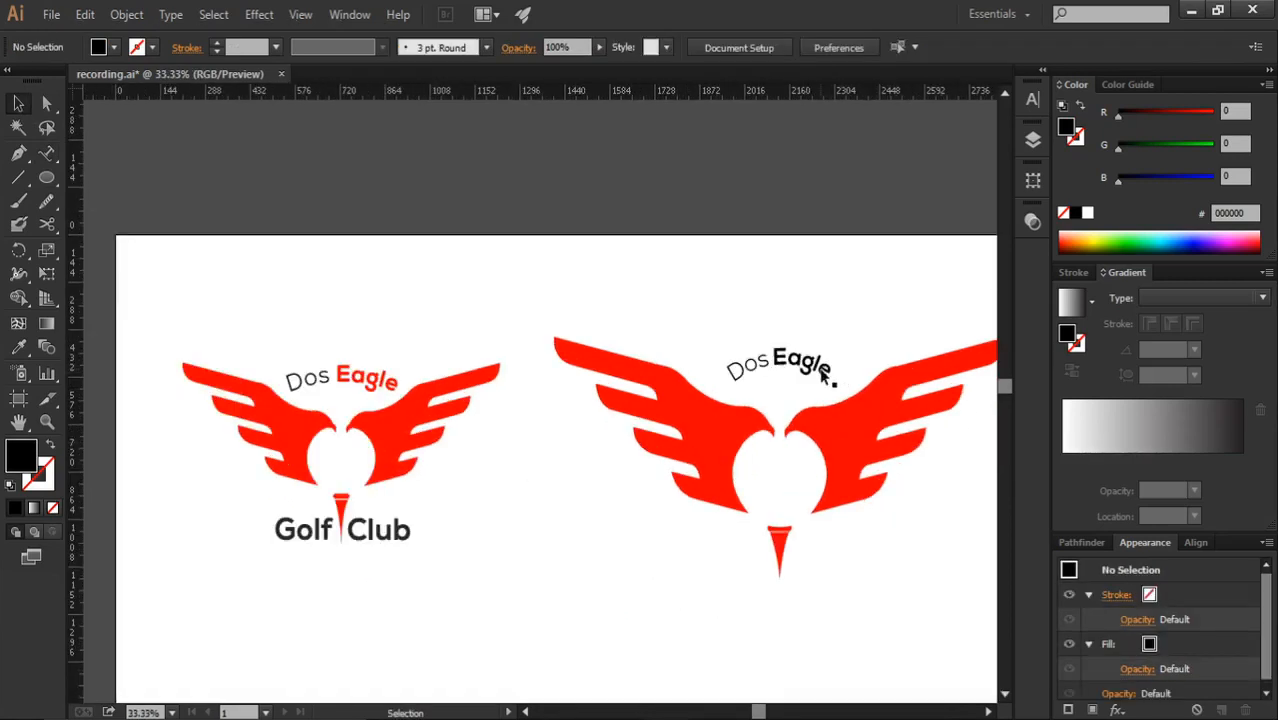
{"action": "left_click", "coordinate": [821, 365]}
{"action": "scroll", "coordinate": [884, 42], "scroll_direction": "up", "scroll_amount": 11}
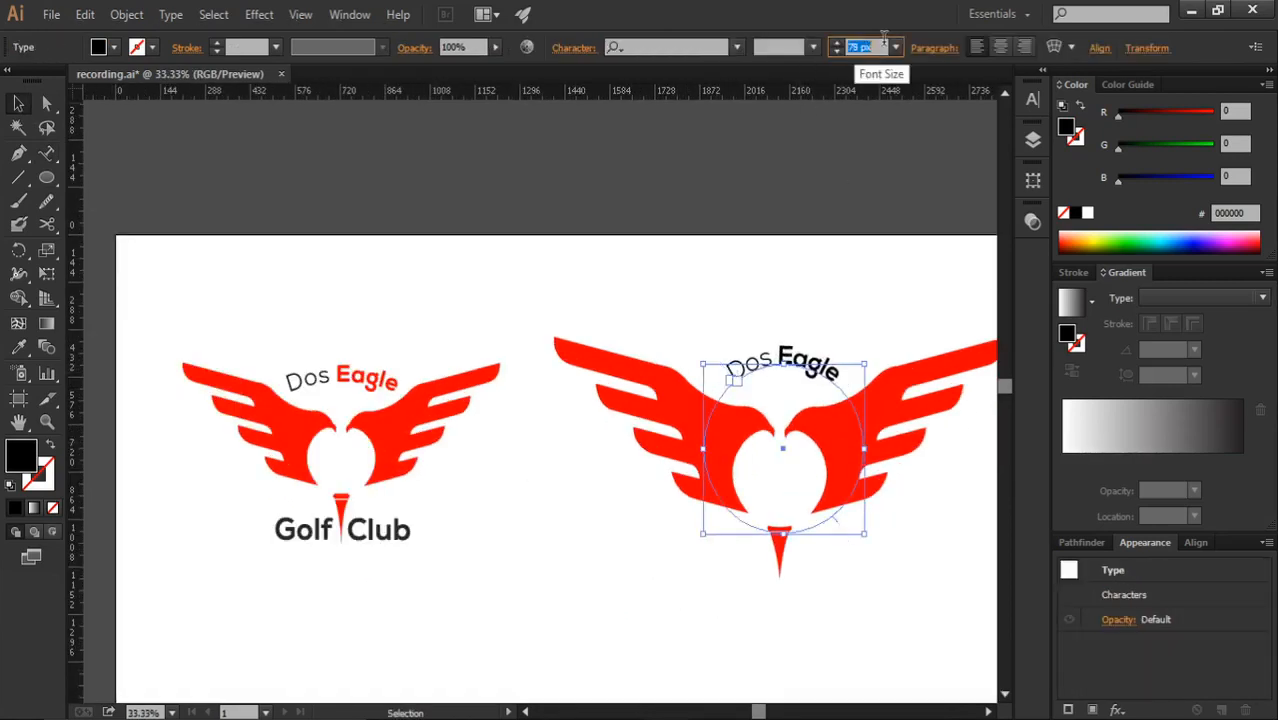
{"action": "scroll", "coordinate": [844, 529], "scroll_direction": "up", "scroll_amount": 2}
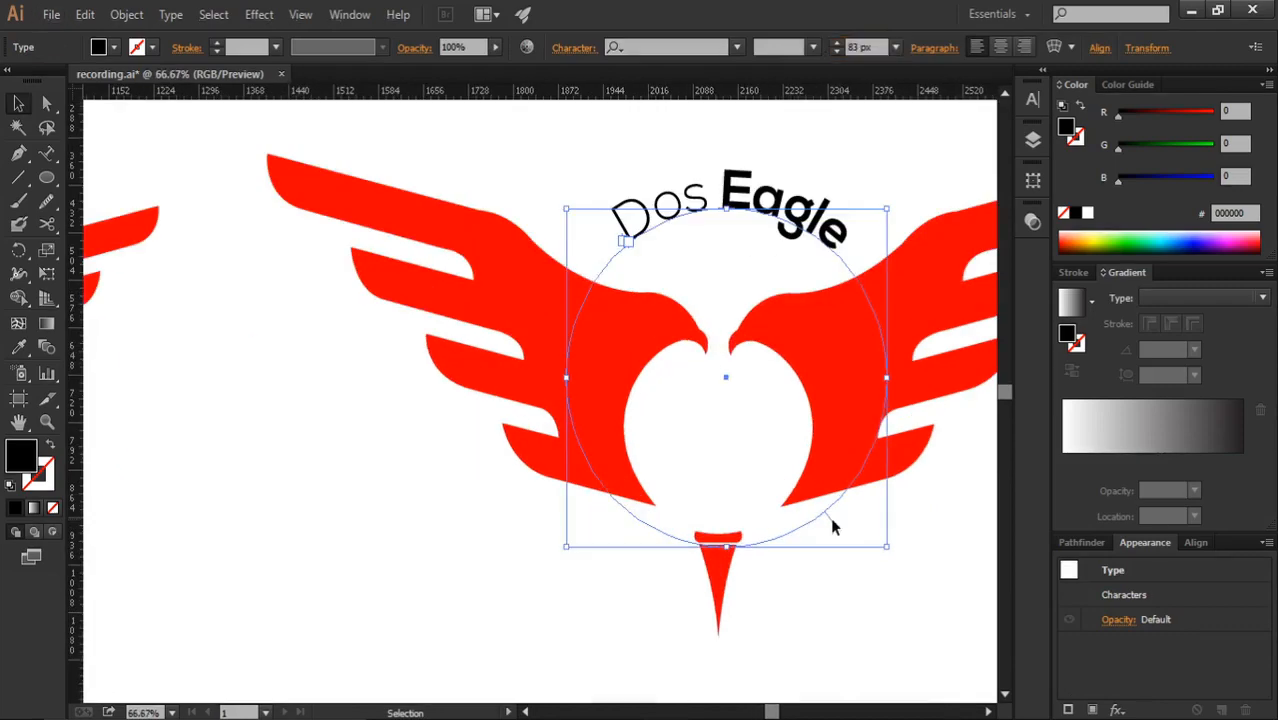
Step: Slide the enlarged "Dos Eagle" text counterclockwise along its path to centre it above the eagle heads
{"action": "left_click", "coordinate": [427, 474]}
{"action": "scroll", "coordinate": [427, 474], "scroll_direction": "down", "scroll_amount": 2}
{"action": "left_click_drag", "start_coordinate": [500, 550], "coordinate": [610, 512]}
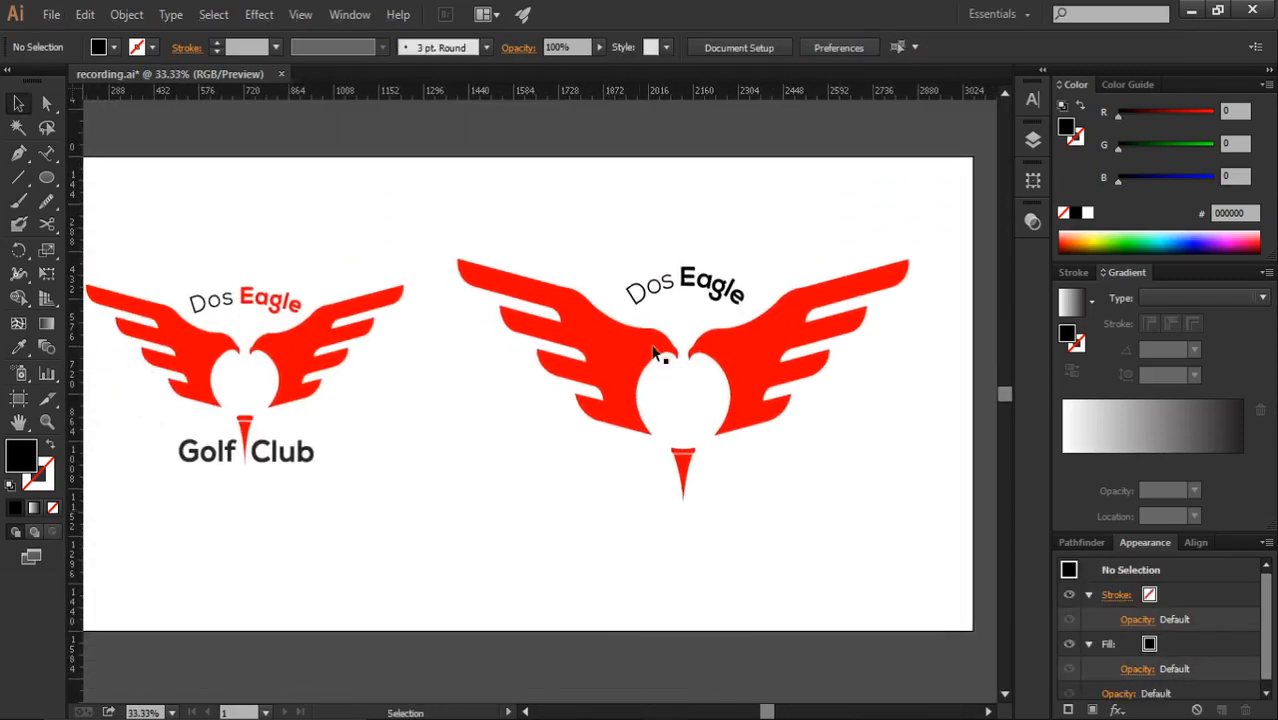
{"action": "left_click", "coordinate": [690, 283]}
{"action": "scroll", "coordinate": [722, 360], "scroll_direction": "up", "scroll_amount": 1}
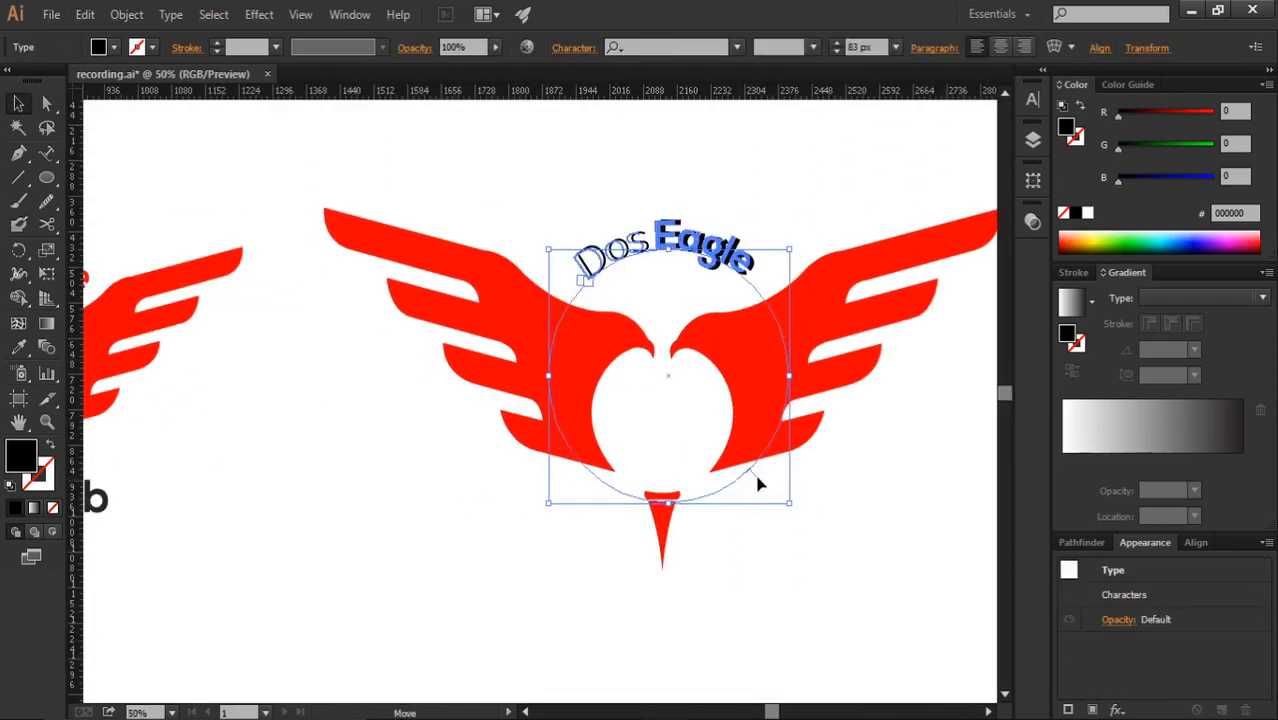
{"action": "scroll", "coordinate": [759, 554], "scroll_direction": "down", "scroll_amount": 1}
{"action": "left_click", "coordinate": [761, 548]}
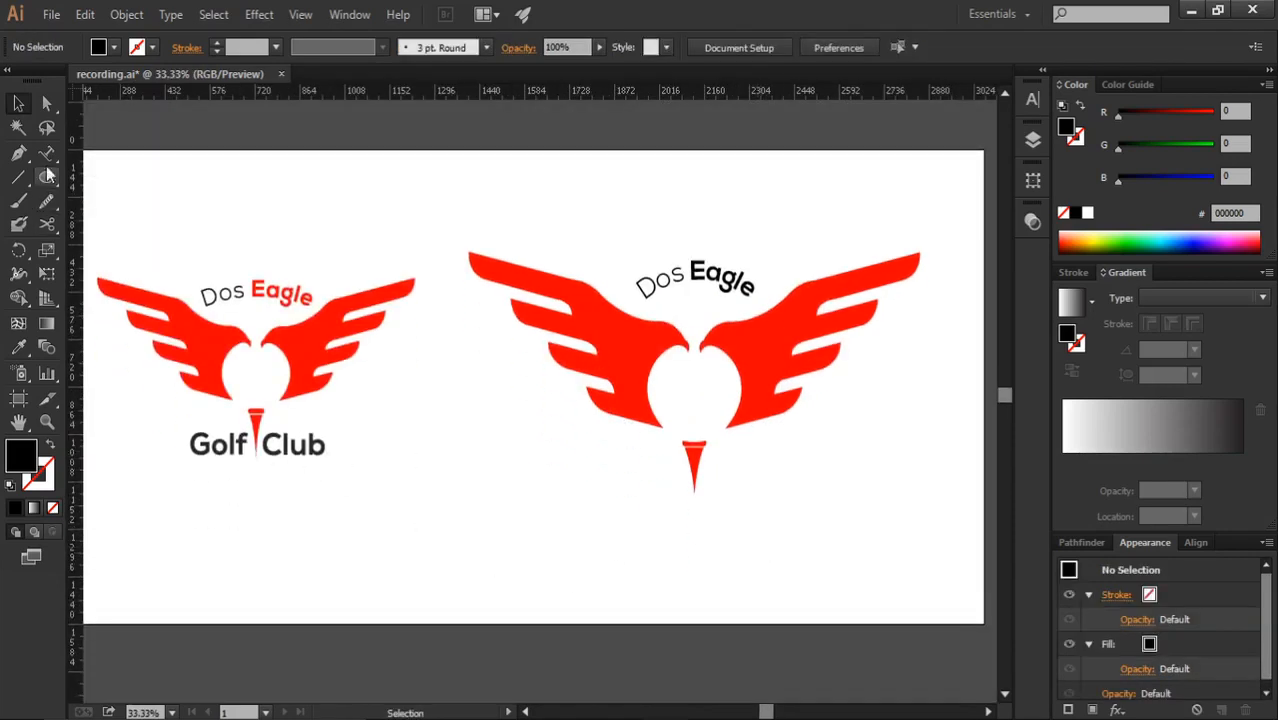
Step: Add the text "GOLF" beneath the golf tee and set it in the Bold style of Nexa Demo
{"action": "left_click_drag", "start_coordinate": [46, 152], "coordinate": [100, 157]}
{"action": "left_click", "coordinate": [578, 520]}
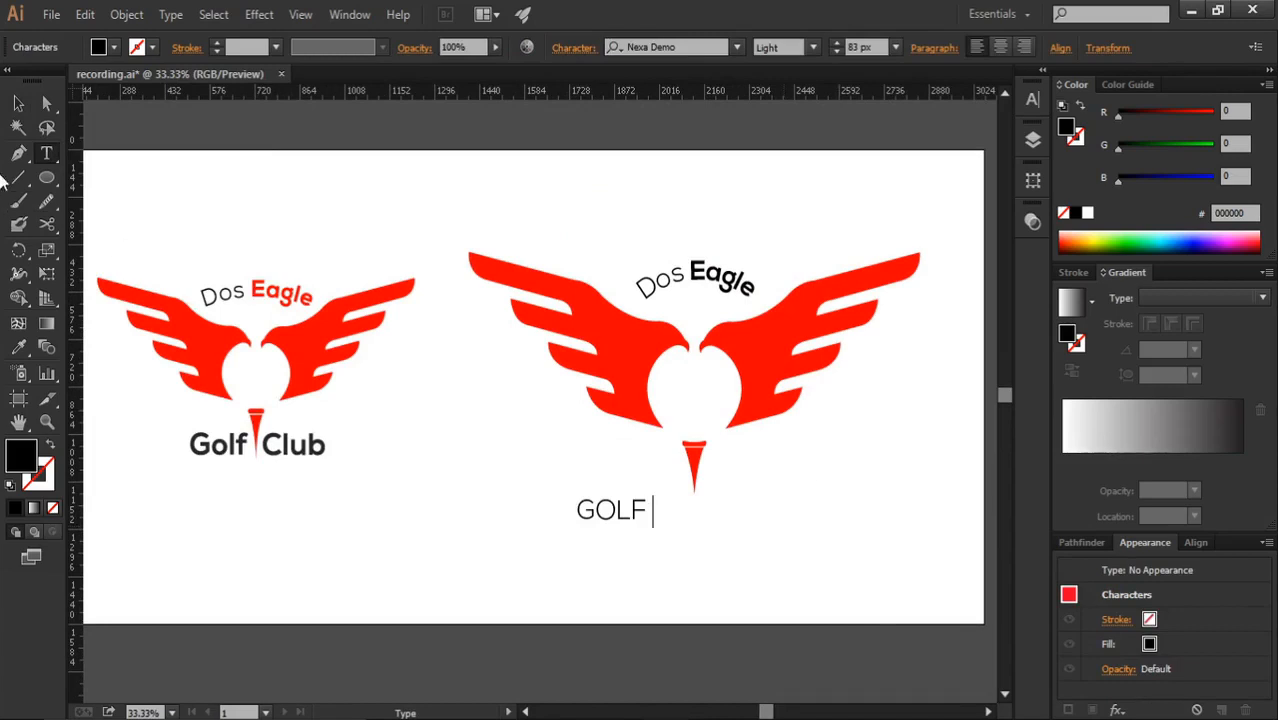
{"action": "left_click", "coordinate": [18, 103]}
{"action": "left_click_drag", "start_coordinate": [607, 516], "coordinate": [696, 563]}
{"action": "left_click", "coordinate": [812, 47]}
{"action": "left_click", "coordinate": [798, 88]}
Step: Place the two words on either side of the tee's tip and retype them in mixed case as "Golf" and "Club"
{"action": "key", "text": "t"}
{"action": "left_click", "coordinate": [714, 545]}
{"action": "key", "text": "BackSpace"}
{"action": "key", "text": "BackSpace"}
{"action": "key", "text": "BackSpace"}
{"action": "key", "text": "BackSpace"}
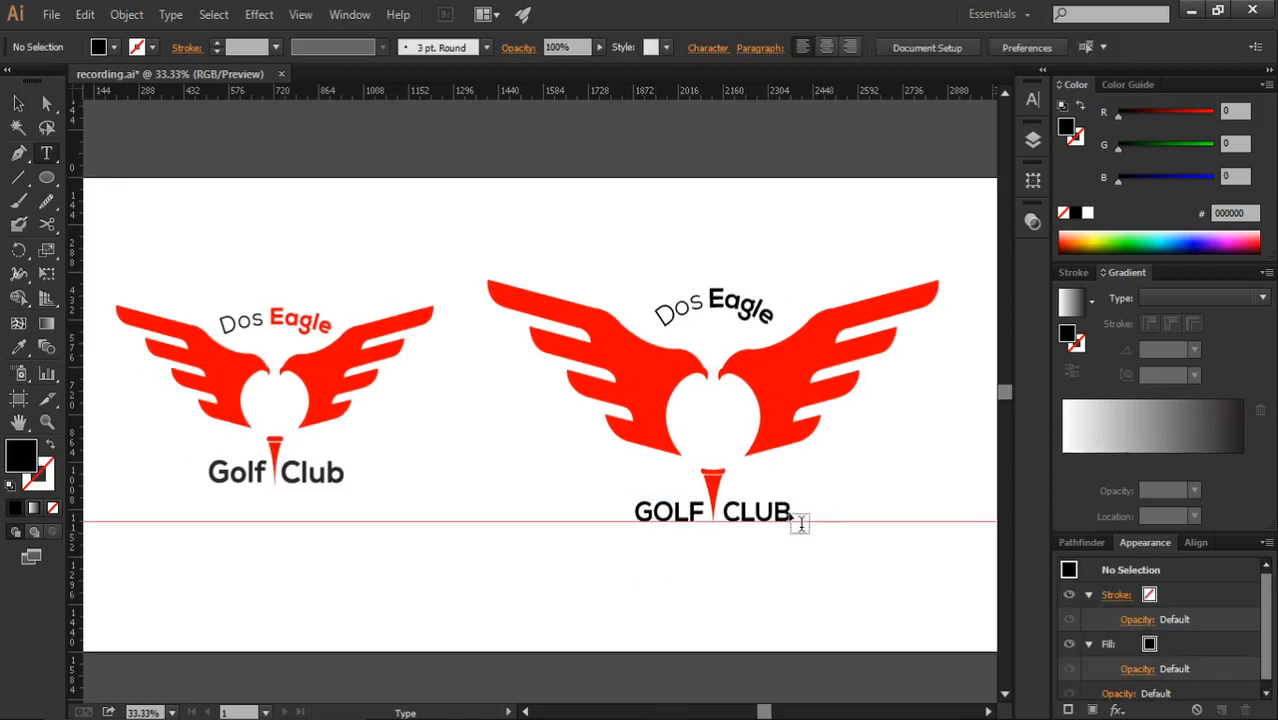
{"action": "left_click_drag", "start_coordinate": [787, 503], "coordinate": [721, 510]}
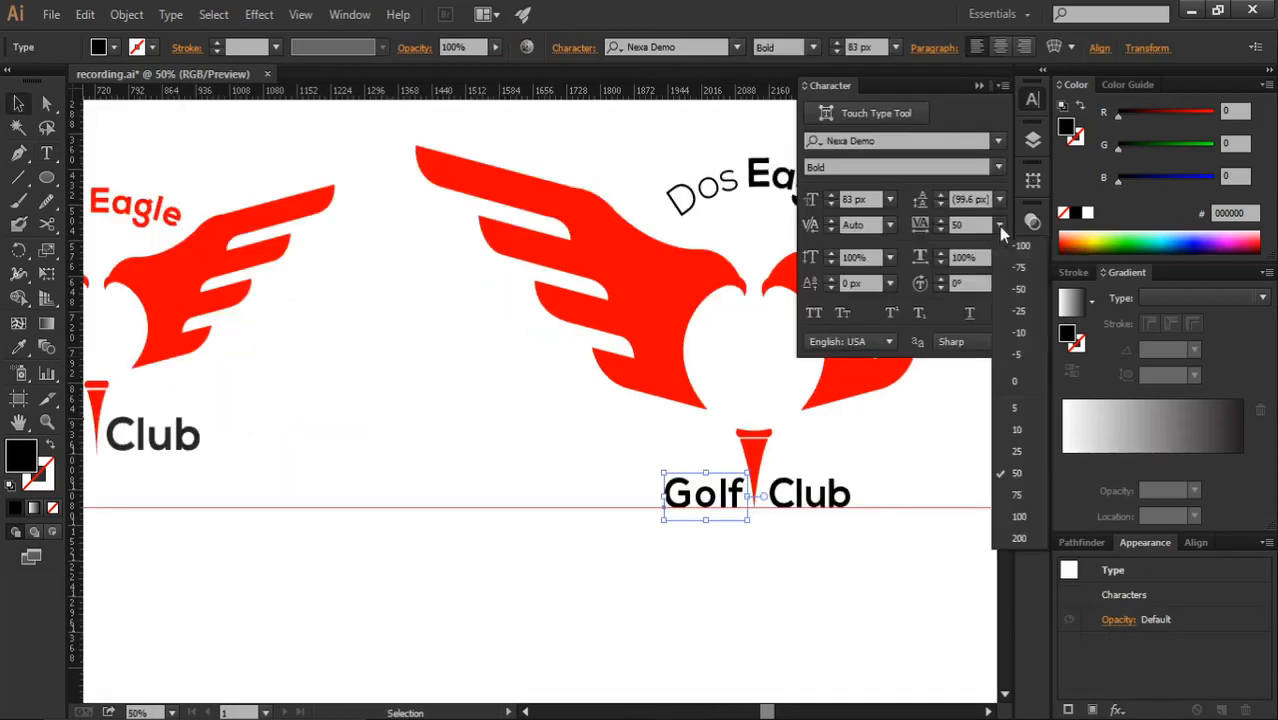
Step: Set the tracking of the word "Golf" to 25 and adjust its spacing from the tee to match "Club"
{"action": "left_click", "coordinate": [1017, 451]}
{"action": "scroll", "coordinate": [746, 528], "scroll_direction": "down", "scroll_amount": 1}
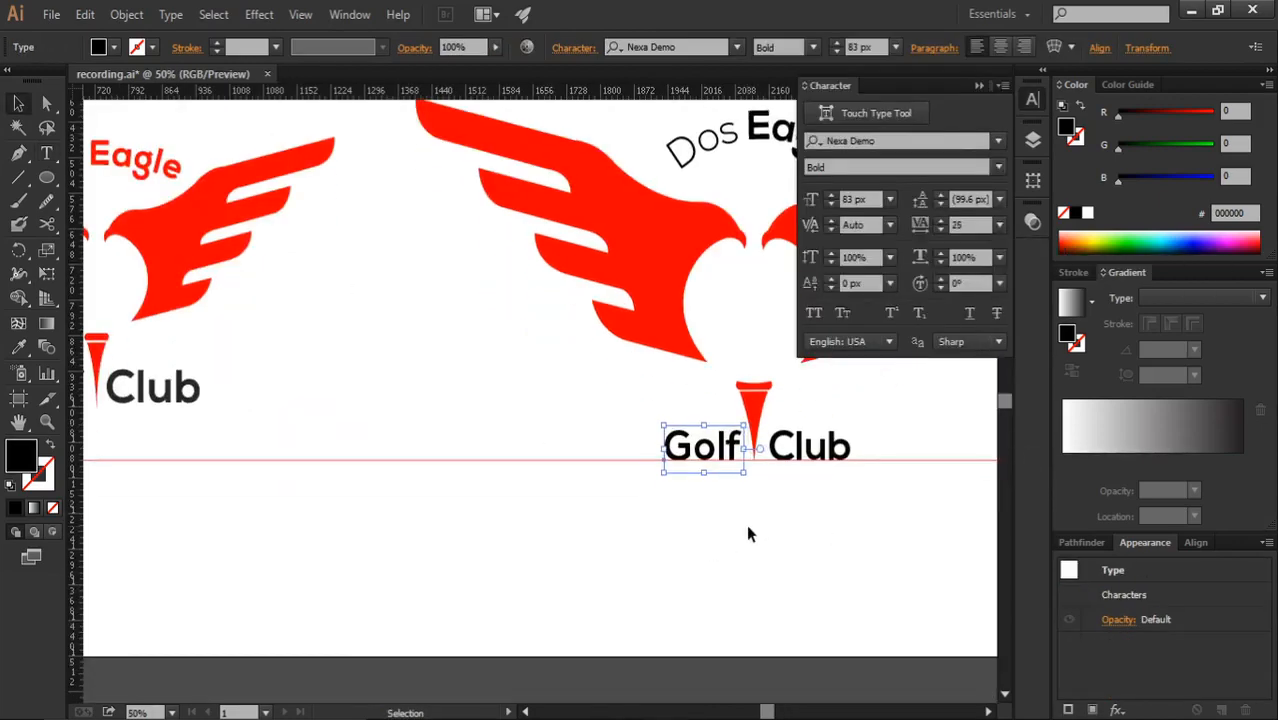
{"action": "scroll", "coordinate": [746, 528], "scroll_direction": "up", "scroll_amount": 1}
{"action": "left_click", "coordinate": [748, 527]}
{"action": "left_click_drag", "start_coordinate": [776, 499], "coordinate": [723, 519]}
{"action": "left_click", "coordinate": [637, 452]}
{"action": "left_click_drag", "start_coordinate": [637, 452], "coordinate": [632, 452]}
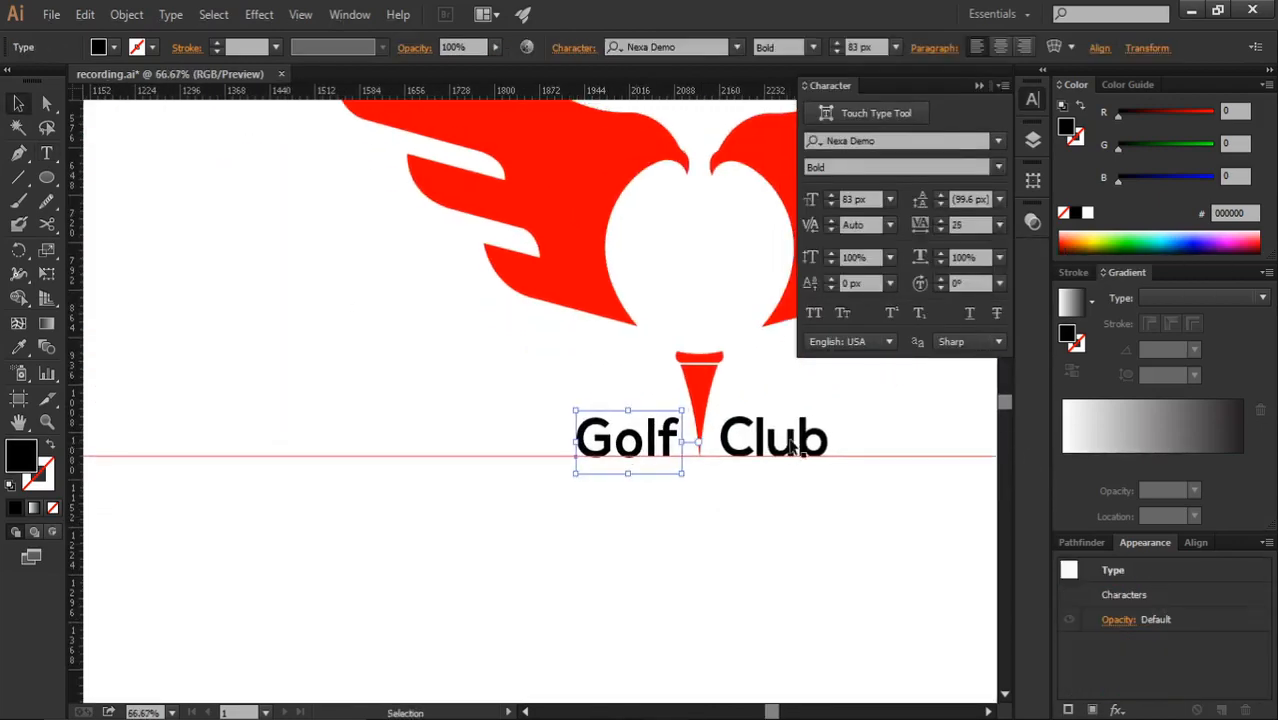
{"action": "left_click", "coordinate": [770, 445]}
{"action": "left_click", "coordinate": [717, 526]}
{"action": "scroll", "coordinate": [717, 526], "scroll_direction": "down", "scroll_amount": 1}
{"action": "scroll", "coordinate": [717, 526], "scroll_direction": "down", "scroll_amount": 3}
{"action": "scroll", "coordinate": [747, 531], "scroll_direction": "up", "scroll_amount": 3}
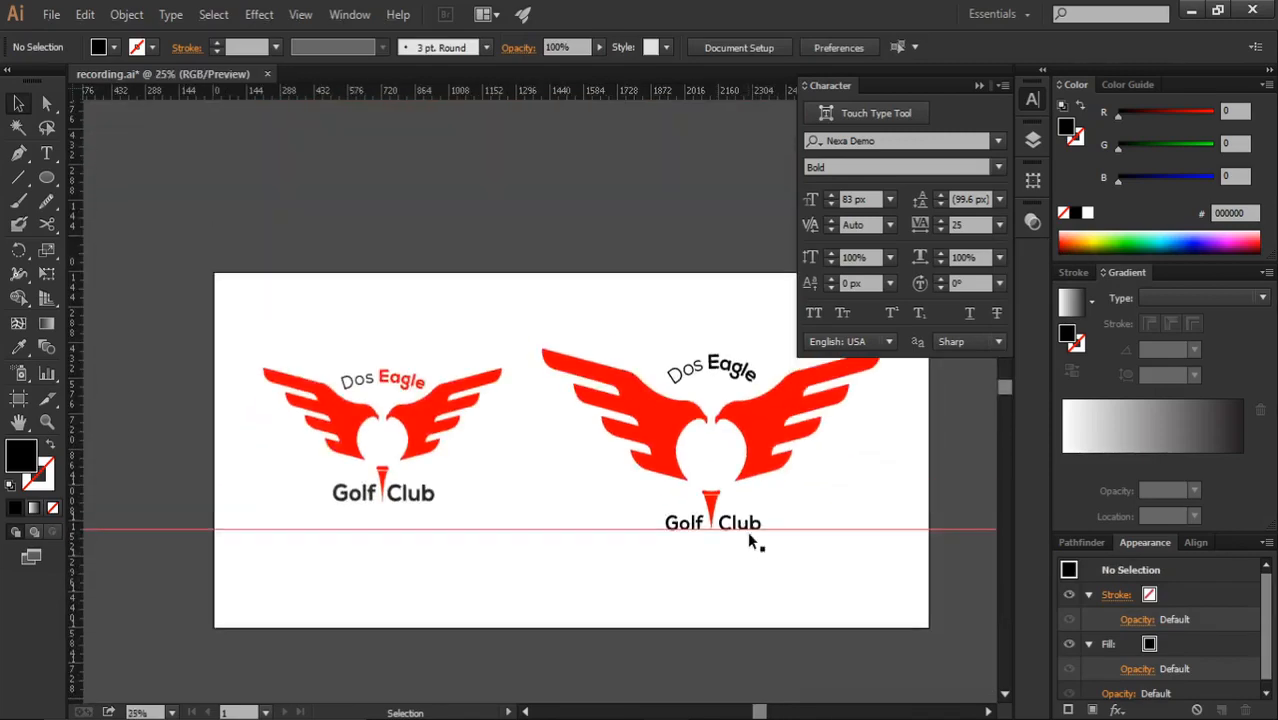
Step: Enlarge the curved "Dos Eagle" text to 92 px and slide it slightly counterclockwise to recentre it above the eagle heads
{"action": "left_click", "coordinate": [738, 394]}
{"action": "scroll", "coordinate": [874, 199], "scroll_direction": "up", "scroll_amount": 8}
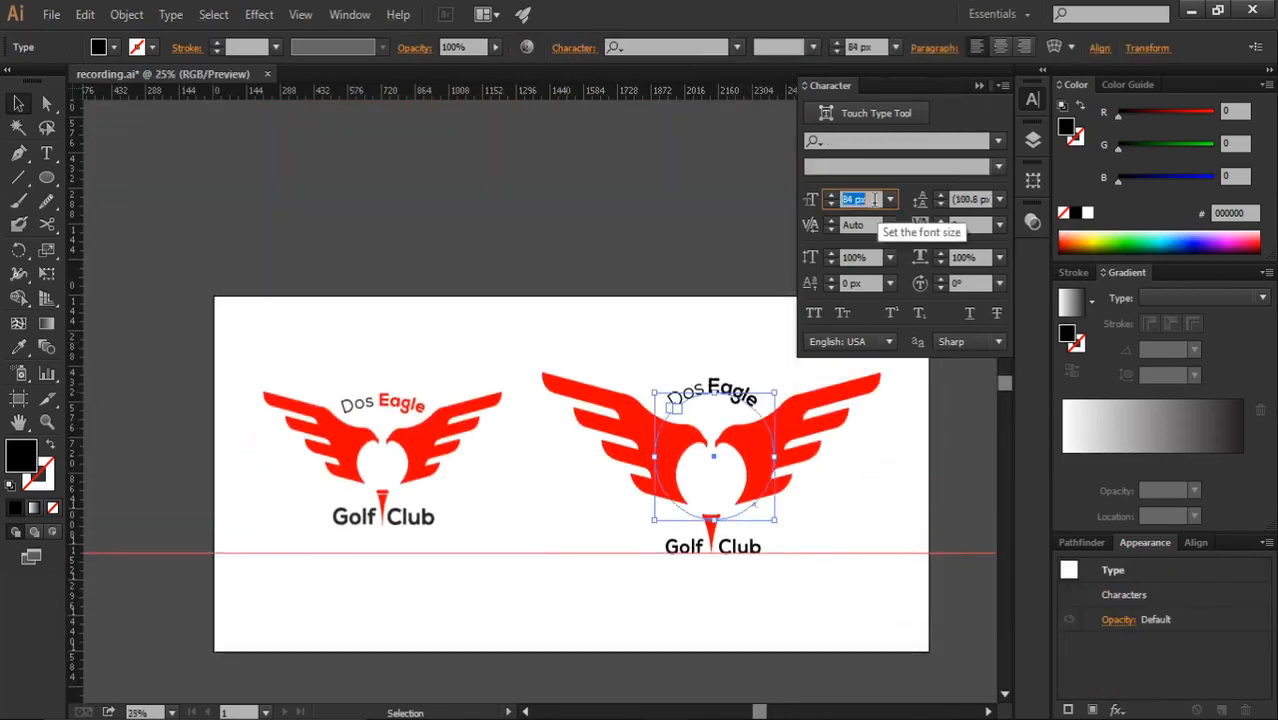
{"action": "key", "text": "Up"}
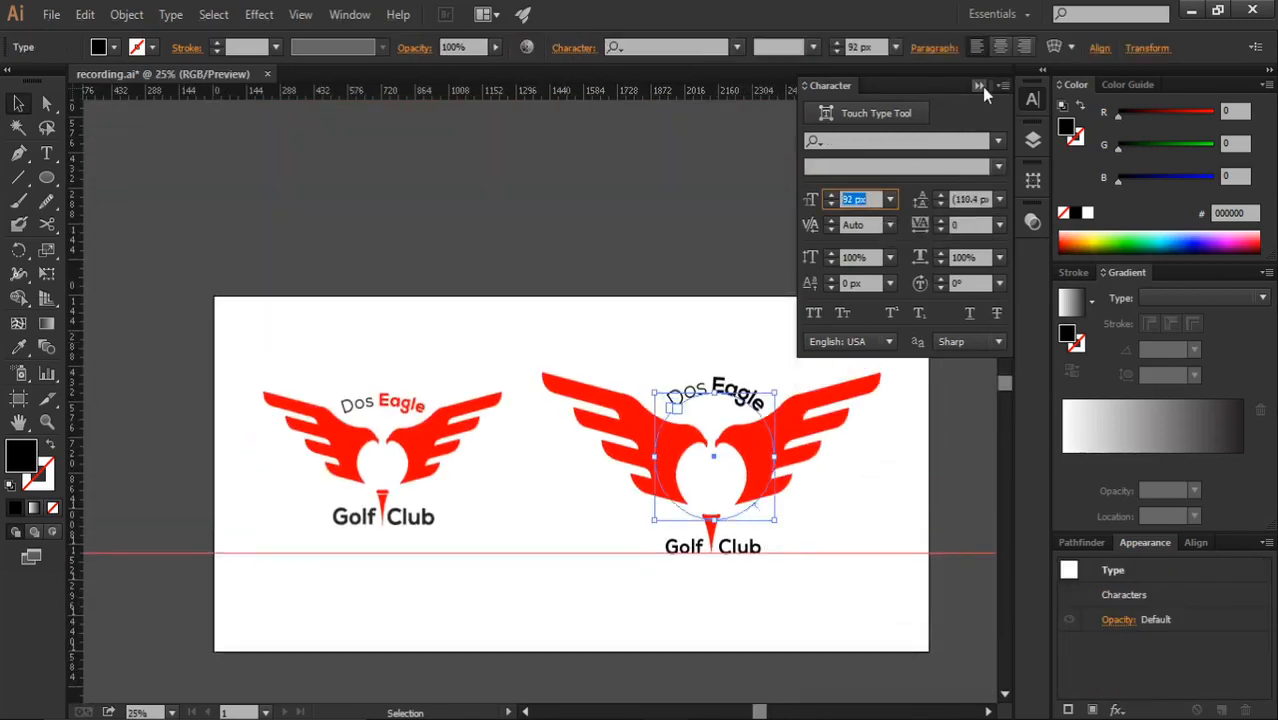
{"action": "left_click", "coordinate": [981, 86]}
{"action": "scroll", "coordinate": [749, 534], "scroll_direction": "up", "scroll_amount": 2}
{"action": "left_click_drag", "start_coordinate": [768, 487], "coordinate": [783, 485]}
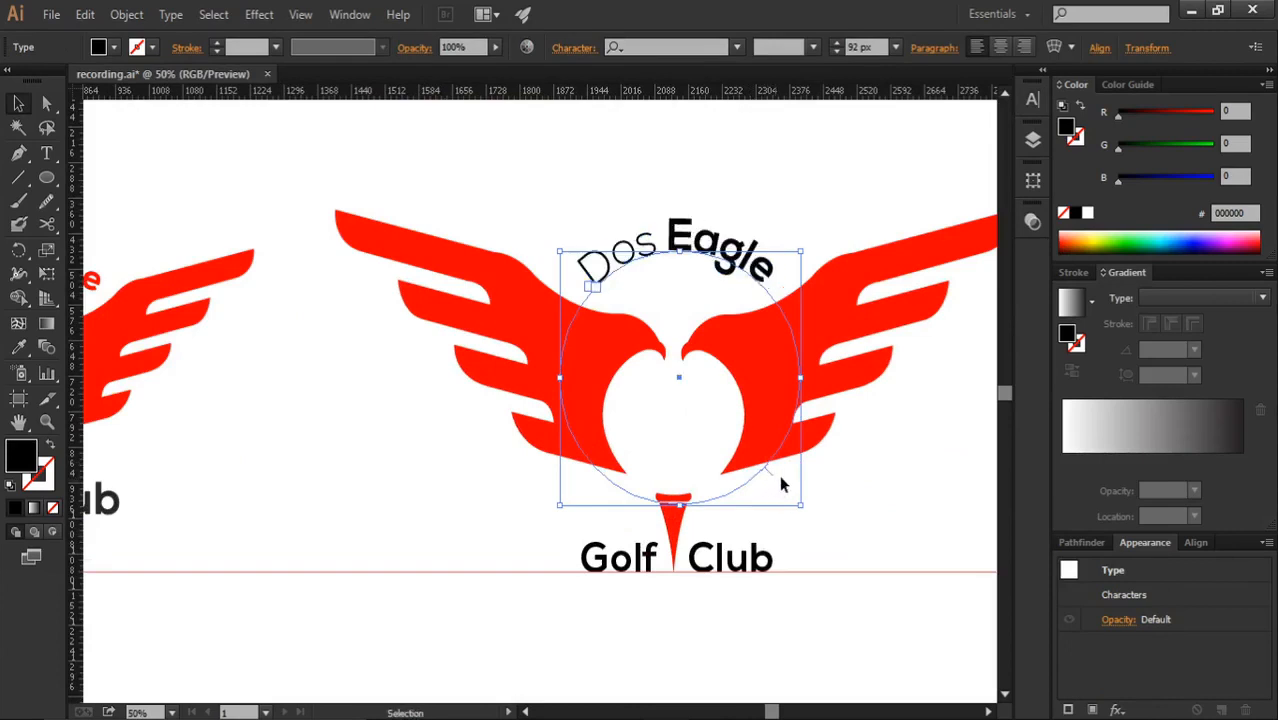
Step: Recolour the word "Eagle" in the curved text with the red sampled from the wing
{"action": "left_click", "coordinate": [46, 153]}
{"action": "scroll", "coordinate": [522, 203], "scroll_direction": "up", "scroll_amount": 1}
{"action": "left_click_drag", "start_coordinate": [714, 232], "coordinate": [852, 300]}
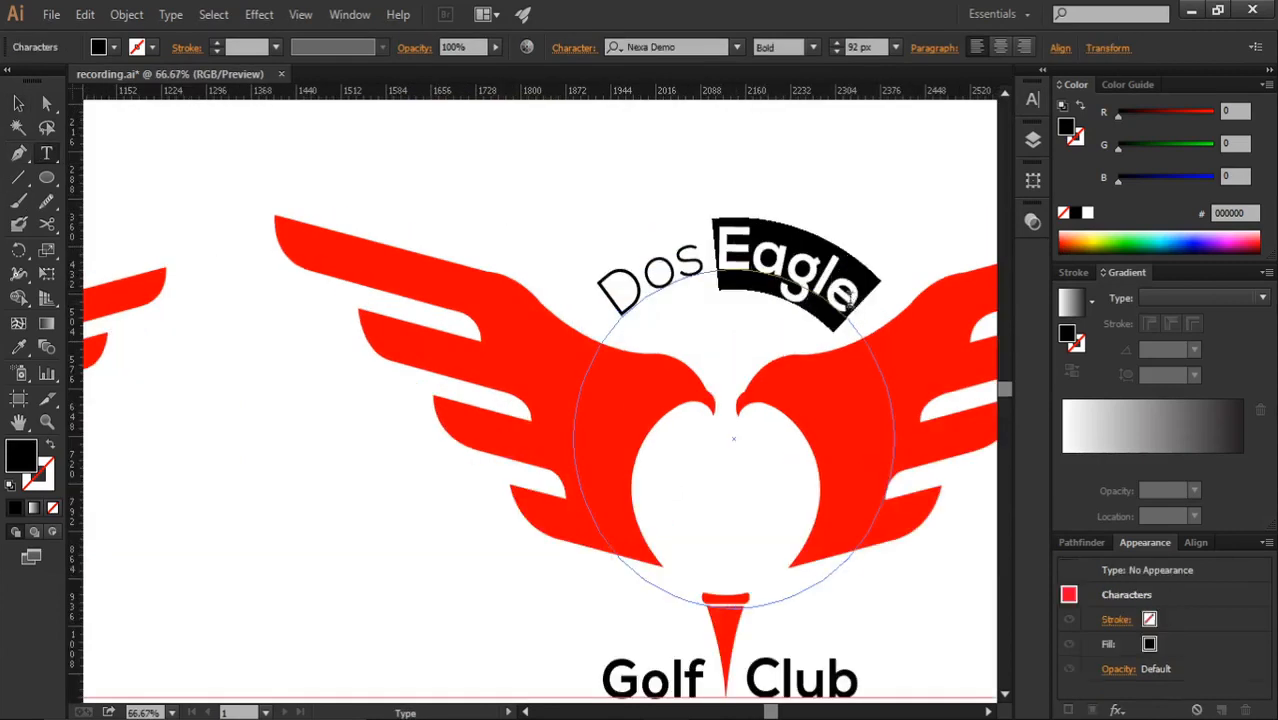
{"action": "left_click", "coordinate": [18, 347]}
{"action": "left_click", "coordinate": [506, 339]}
{"action": "left_click", "coordinate": [18, 106]}
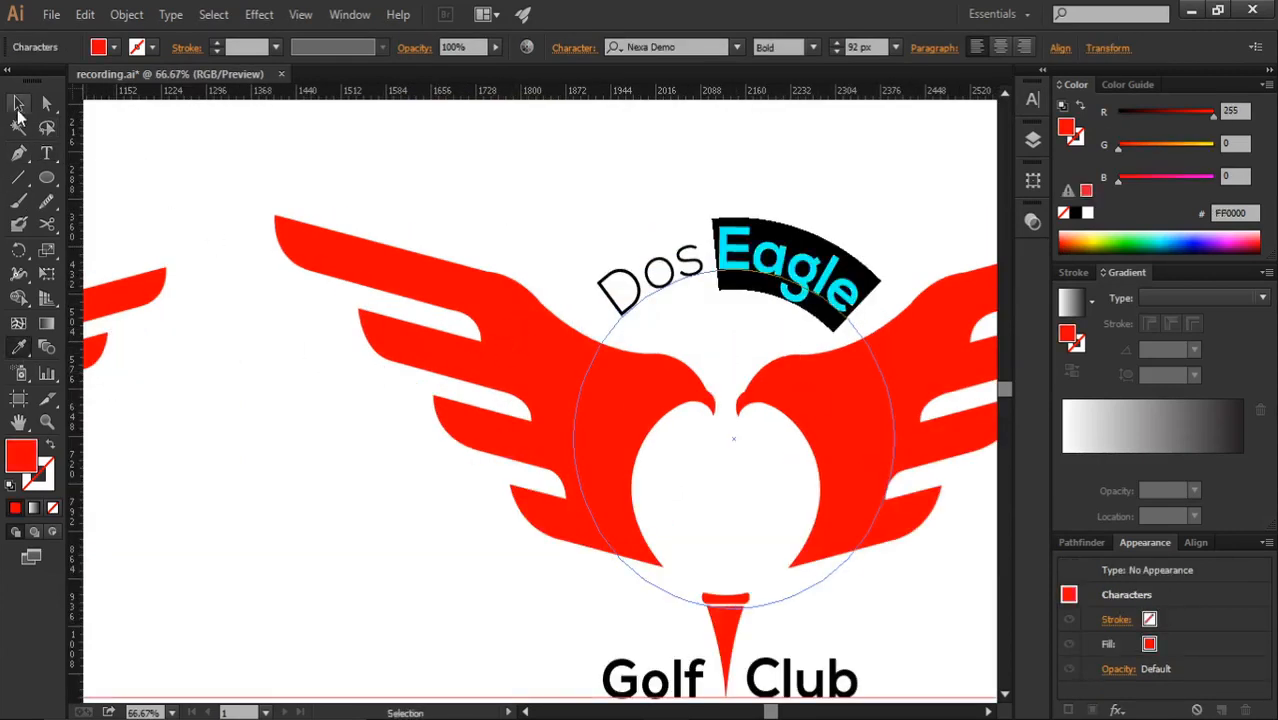
{"action": "left_click", "coordinate": [390, 212]}
Step: Delete the horizontal guide running along the baseline of the "Golf Club" text
{"action": "scroll", "coordinate": [436, 278], "scroll_direction": "down", "scroll_amount": 3}
{"action": "scroll", "coordinate": [620, 447], "scroll_direction": "left", "scroll_amount": 2}
{"action": "scroll", "coordinate": [678, 455], "scroll_direction": "up", "scroll_amount": 1}
{"action": "left_click", "coordinate": [710, 422]}
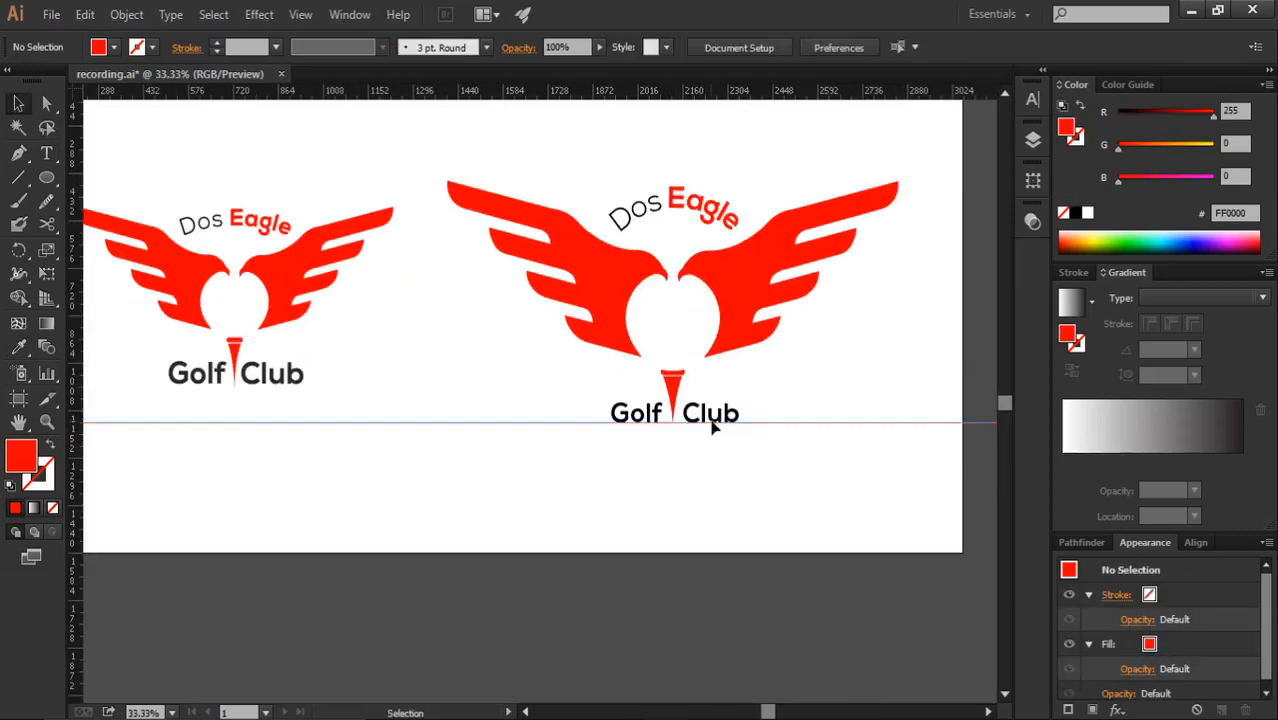
{"action": "key", "text": "Delete"}
Step: Switch the colour mode to grayscale and fill the words "Golf" and "Club" with 90% black
{"action": "left_click", "coordinate": [736, 420]}
{"action": "left_click", "coordinate": [632, 426], "text": "shift"}
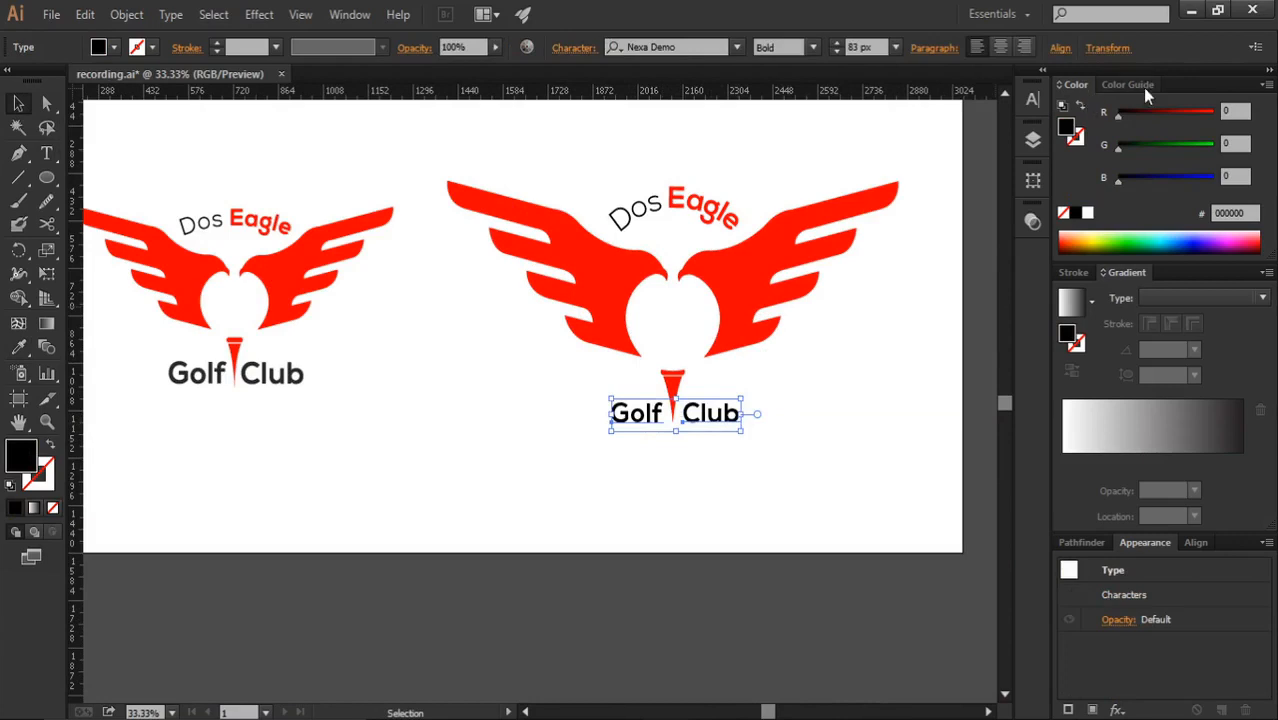
{"action": "left_click", "coordinate": [1267, 88]}
{"action": "left_click", "coordinate": [1190, 118]}
{"action": "left_click", "coordinate": [1232, 110]}
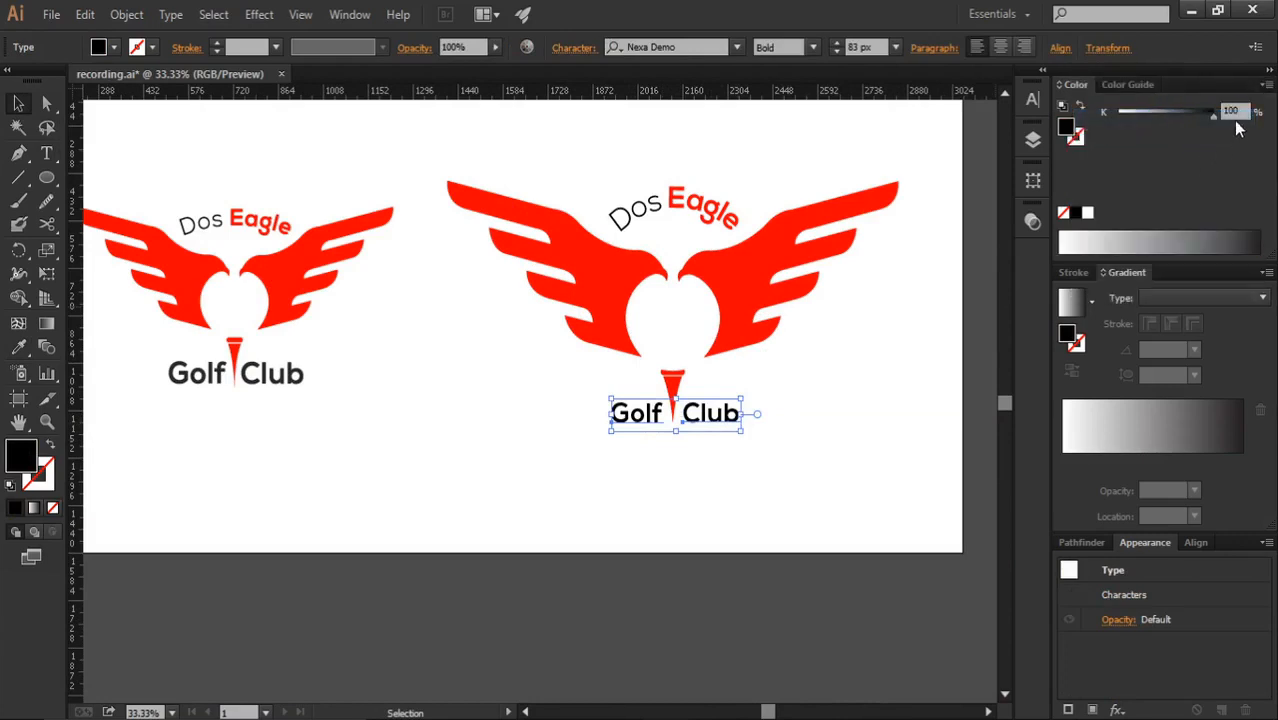
{"action": "type", "text": "90"}
{"action": "key", "text": "Return"}
{"action": "left_click", "coordinate": [830, 461]}
Step: Scale the entire recreated logo uniformly to 80%
{"action": "scroll", "coordinate": [503, 229], "scroll_direction": "up", "scroll_amount": 2}
{"action": "left_click_drag", "start_coordinate": [503, 229], "coordinate": [855, 571]}
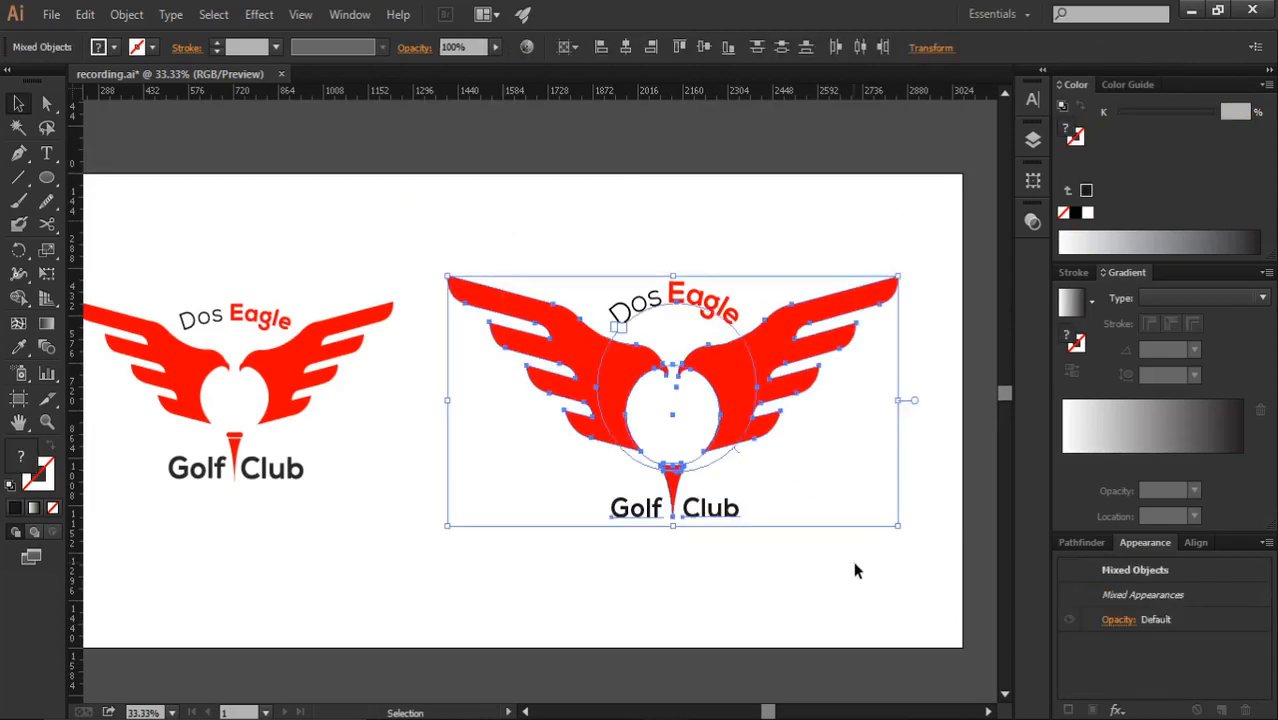
{"action": "right_click", "coordinate": [768, 393]}
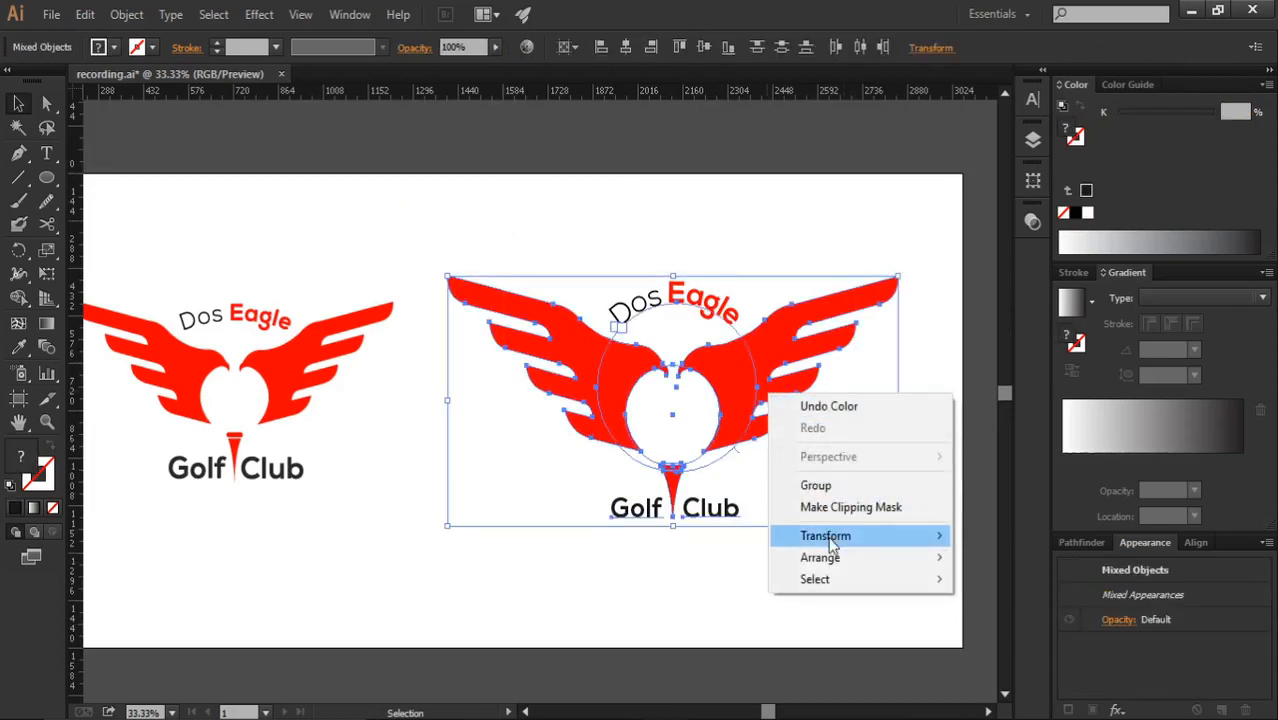
{"action": "left_click", "coordinate": [985, 629]}
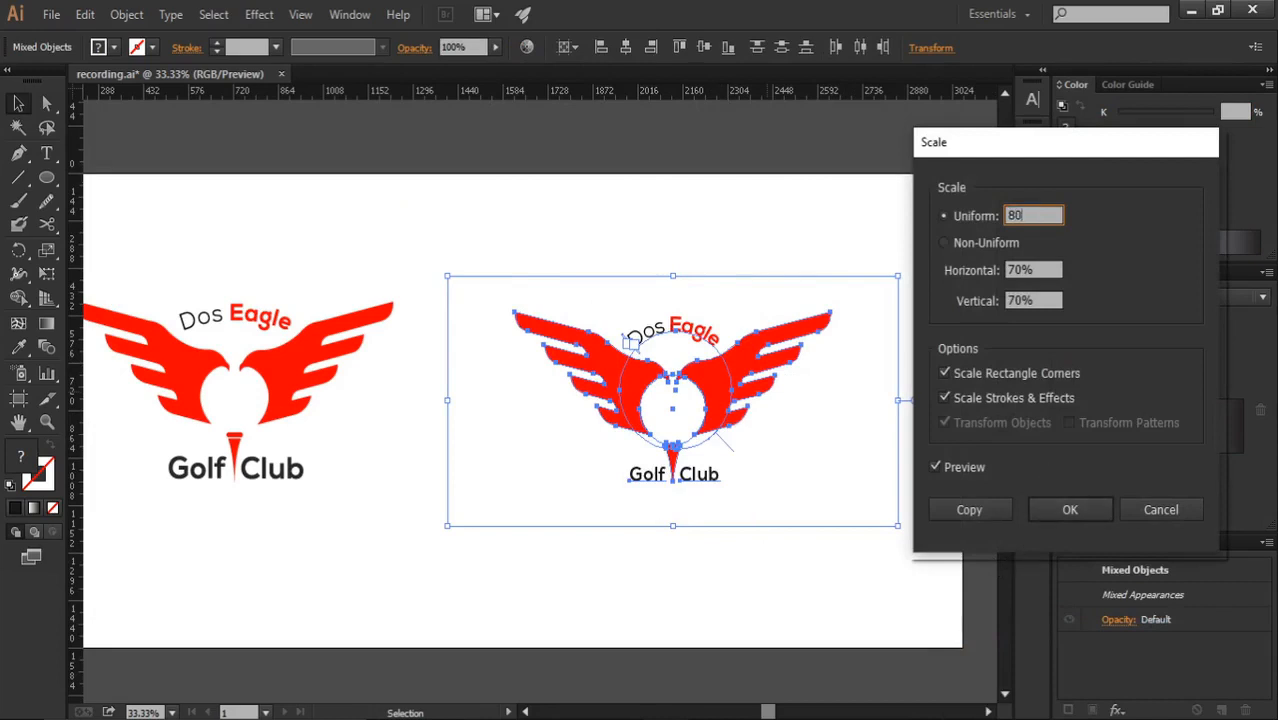
{"action": "type", "text": "80"}
{"action": "key", "text": "Up"}
{"action": "key", "text": "Down"}
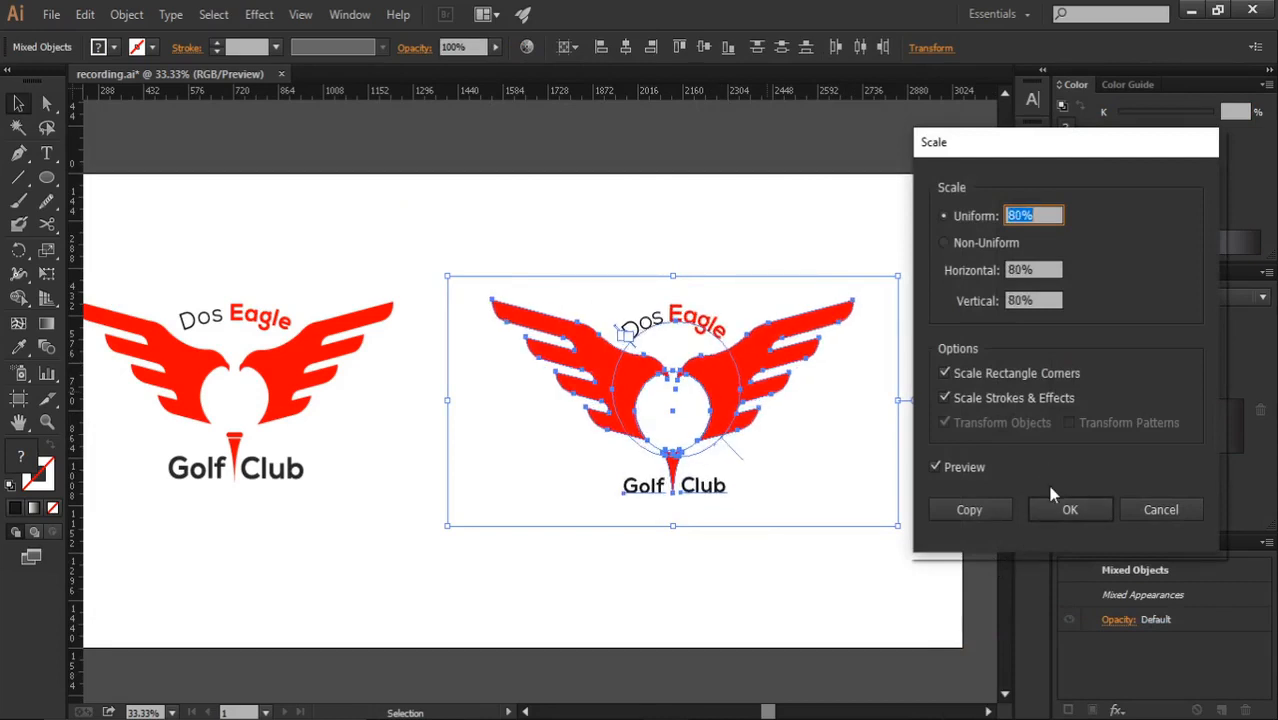
{"action": "left_click", "coordinate": [1054, 511]}
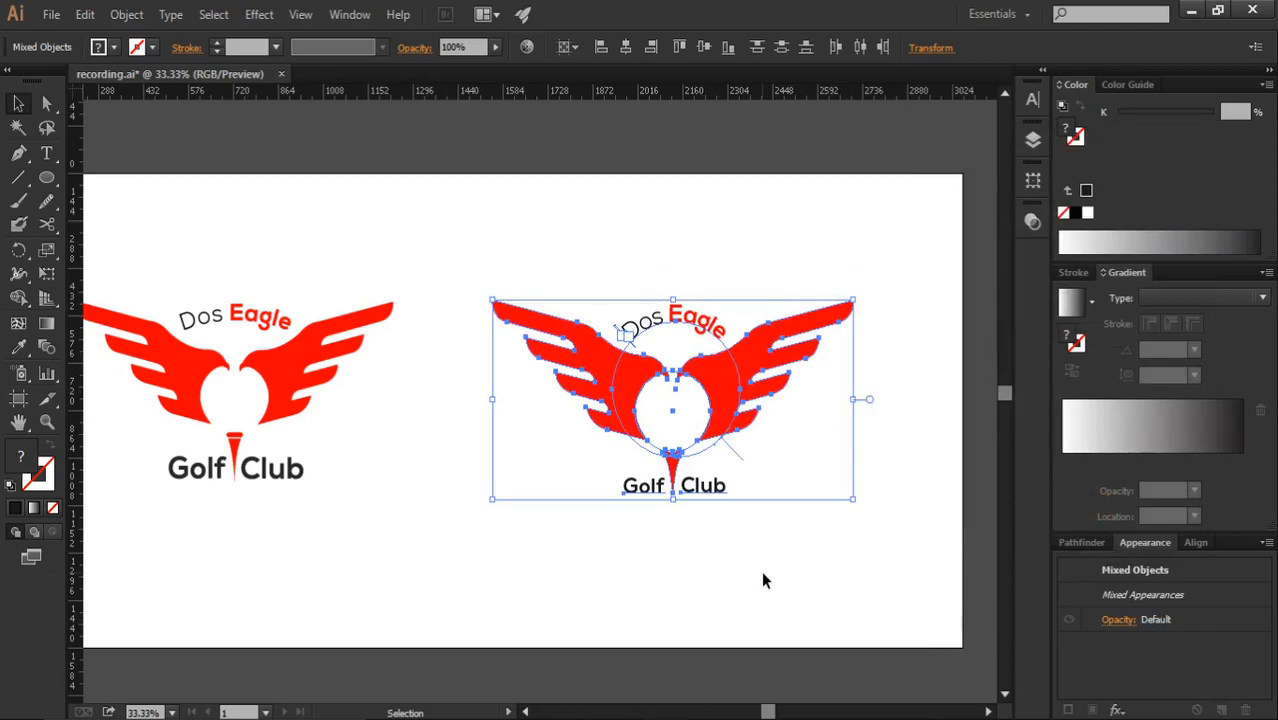
Step: Nudge the curved "Dos Eagle" text slightly left to centre it above the eagle heads
{"action": "key", "text": "ctrl+minus"}
{"action": "left_click", "coordinate": [675, 306]}
{"action": "scroll", "coordinate": [675, 306], "scroll_direction": "up", "scroll_amount": 1}
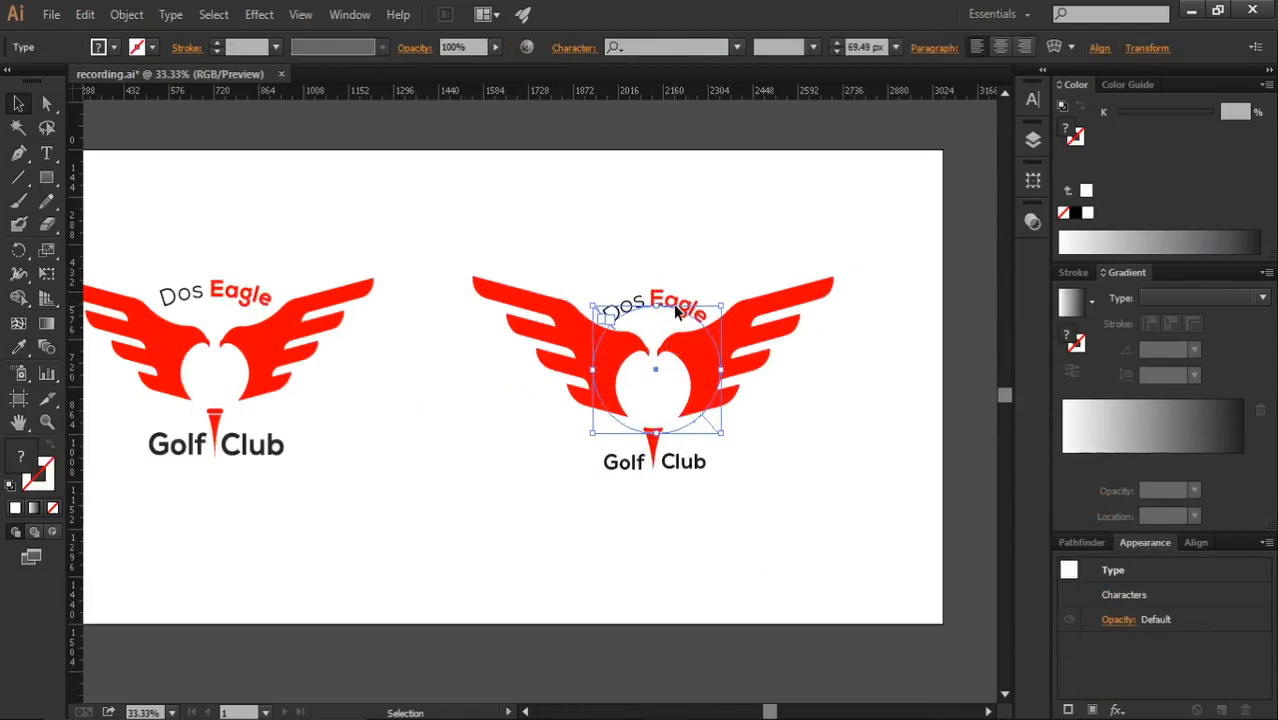
{"action": "left_click", "coordinate": [808, 478]}
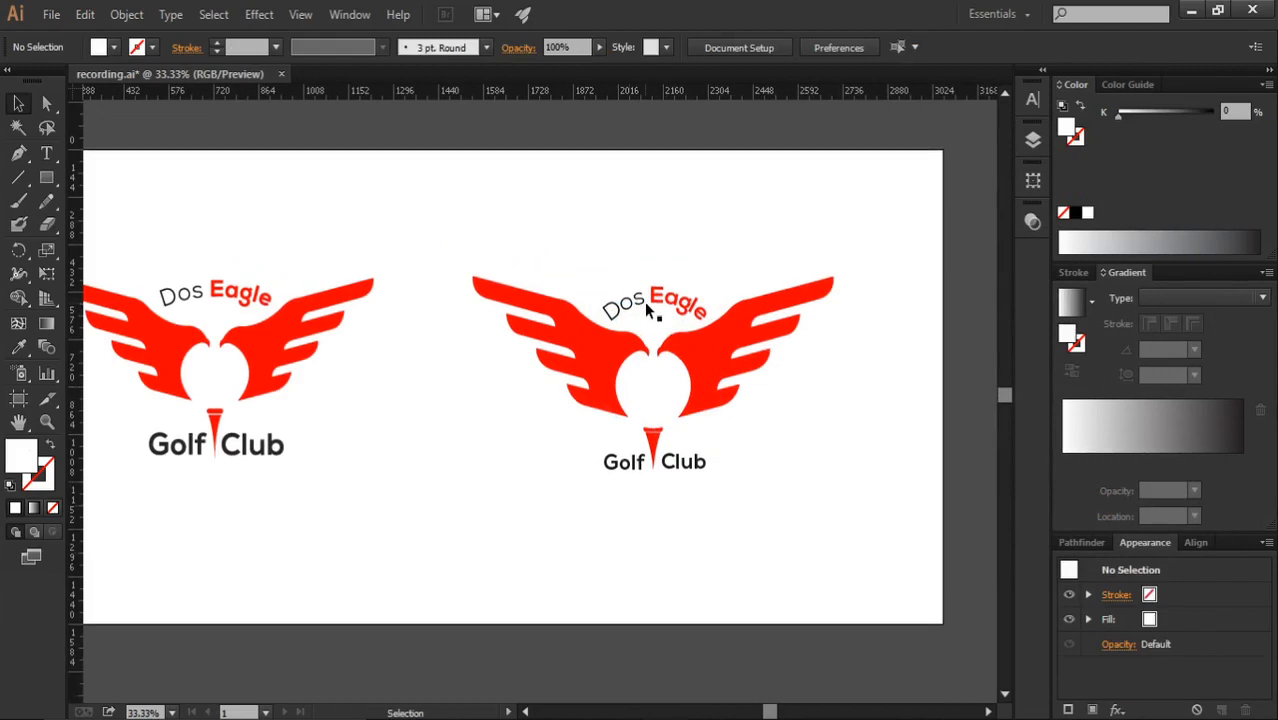
{"action": "left_click", "coordinate": [644, 302]}
{"action": "left_click", "coordinate": [818, 477]}
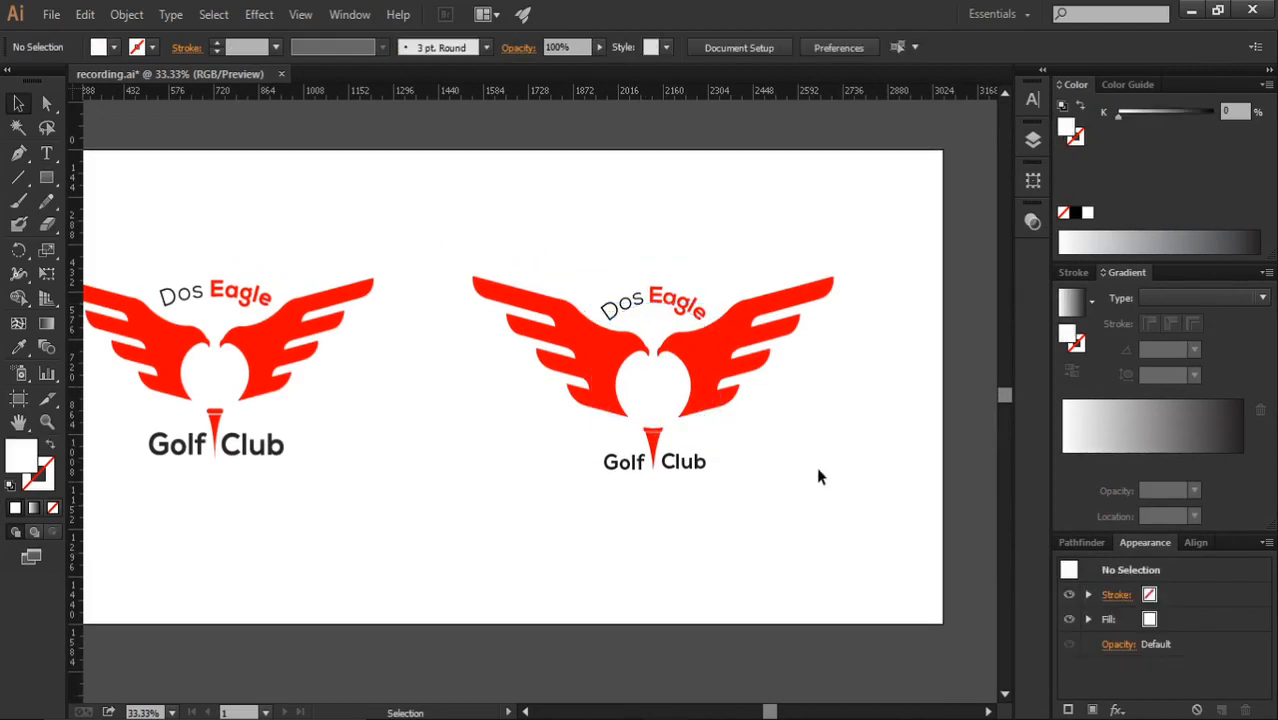